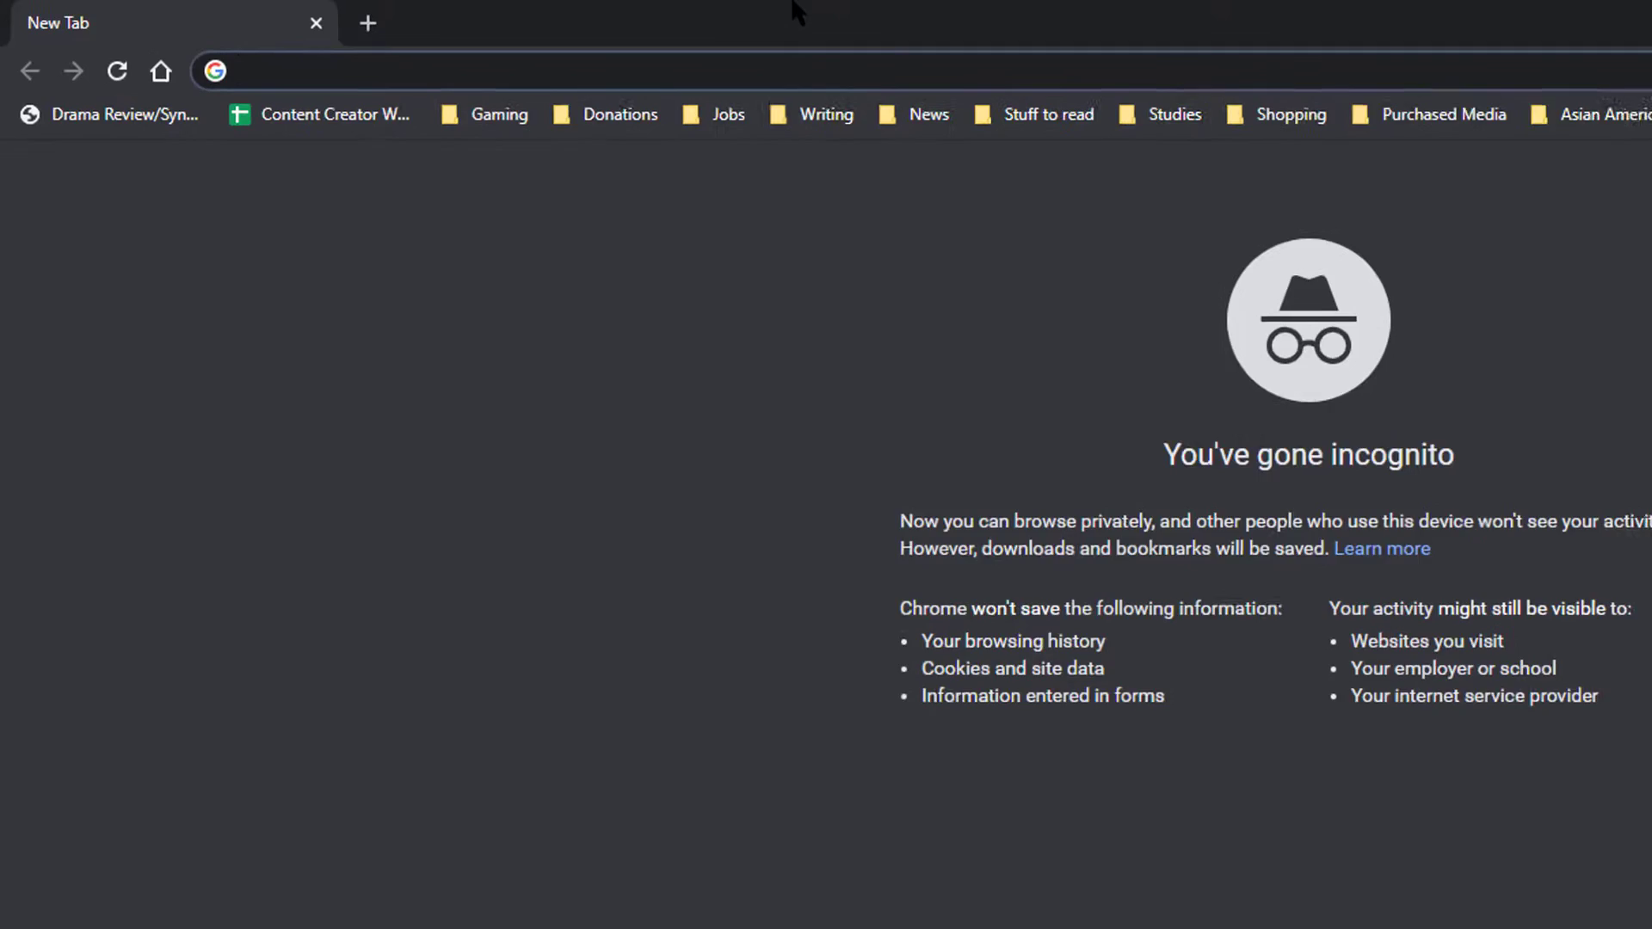
Step: Enter khanacademy.org in the address bar of a new incognito tab
type("khan")
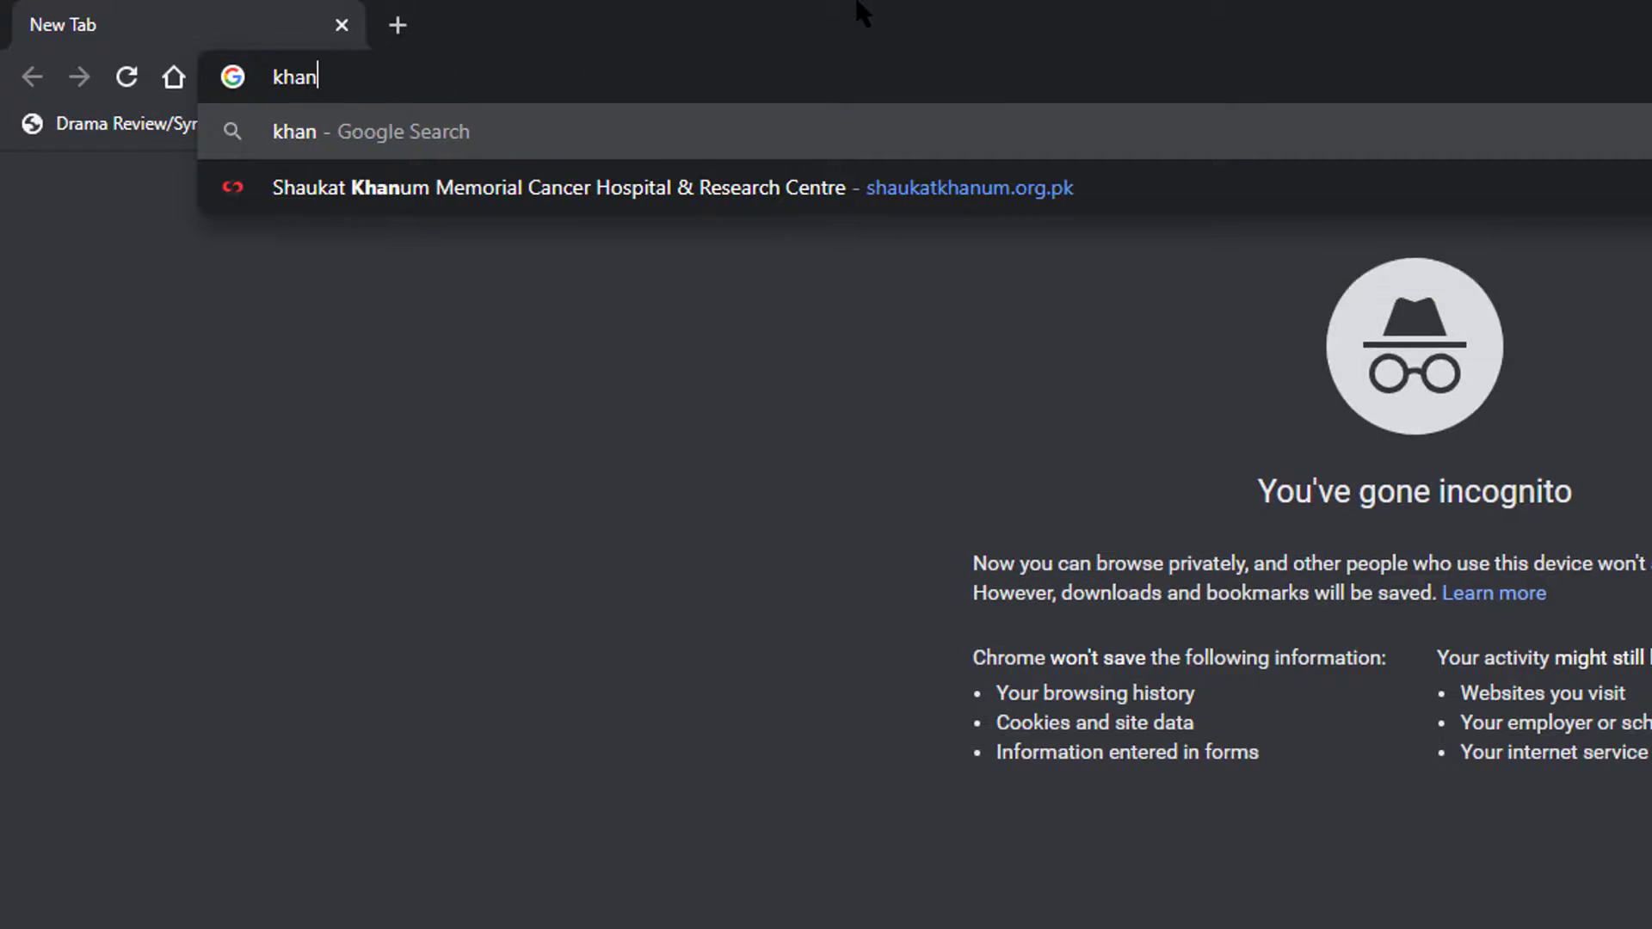
type("academy.org")
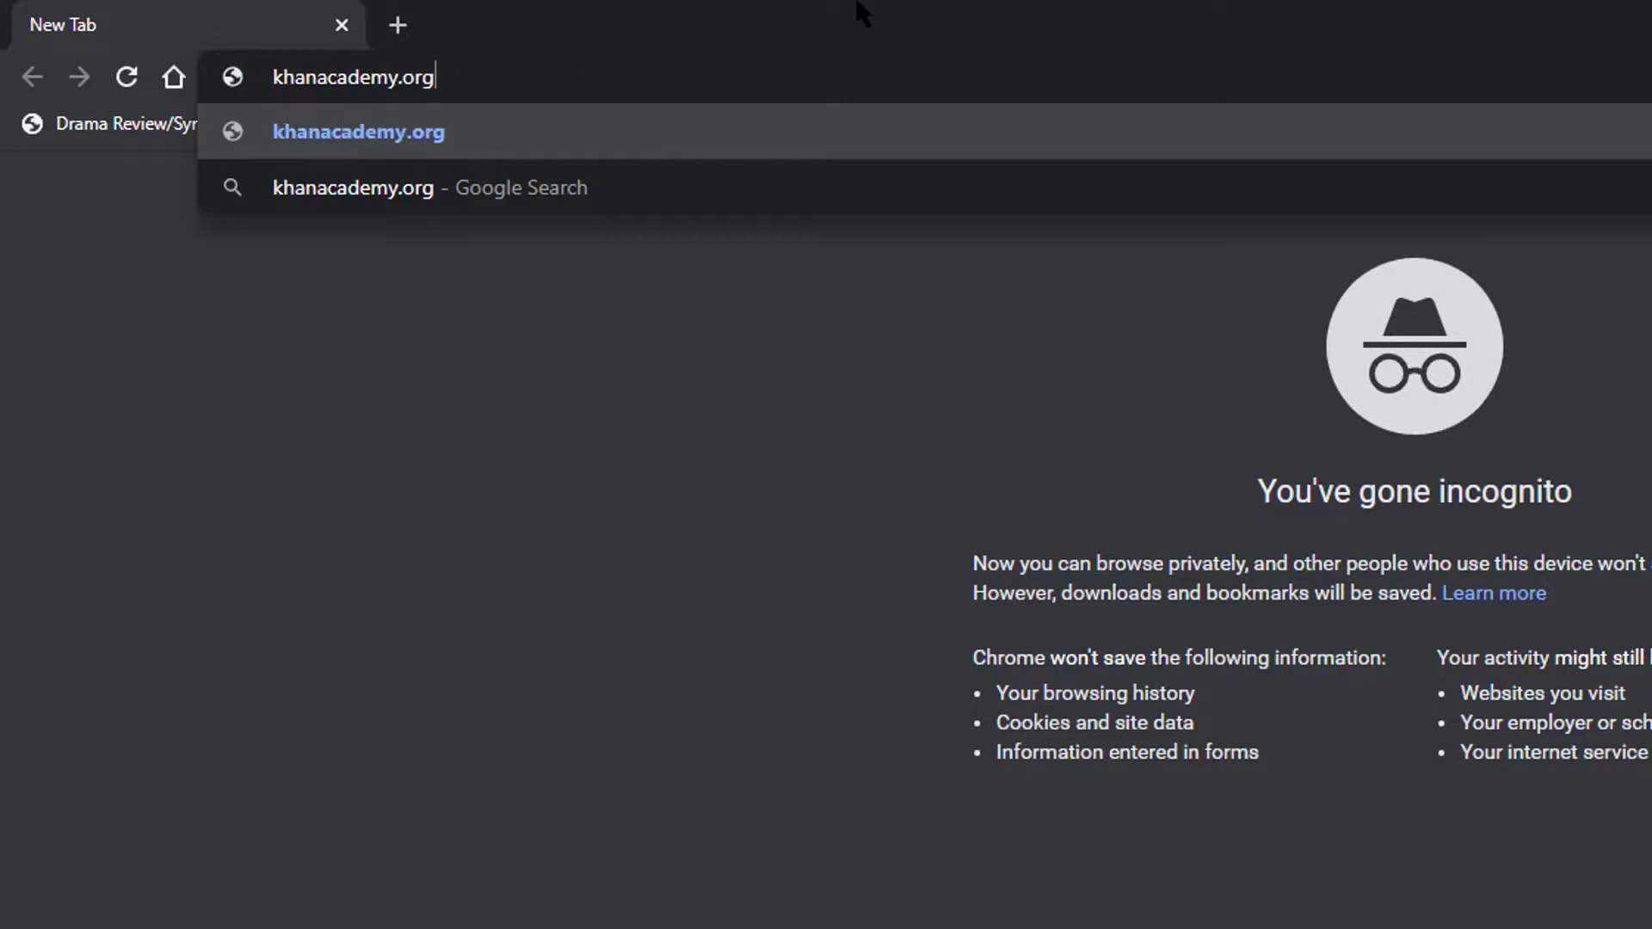
Step: Load Khan Academy, dismiss the school closure video, and choose Continue with Google at login
key("Return")
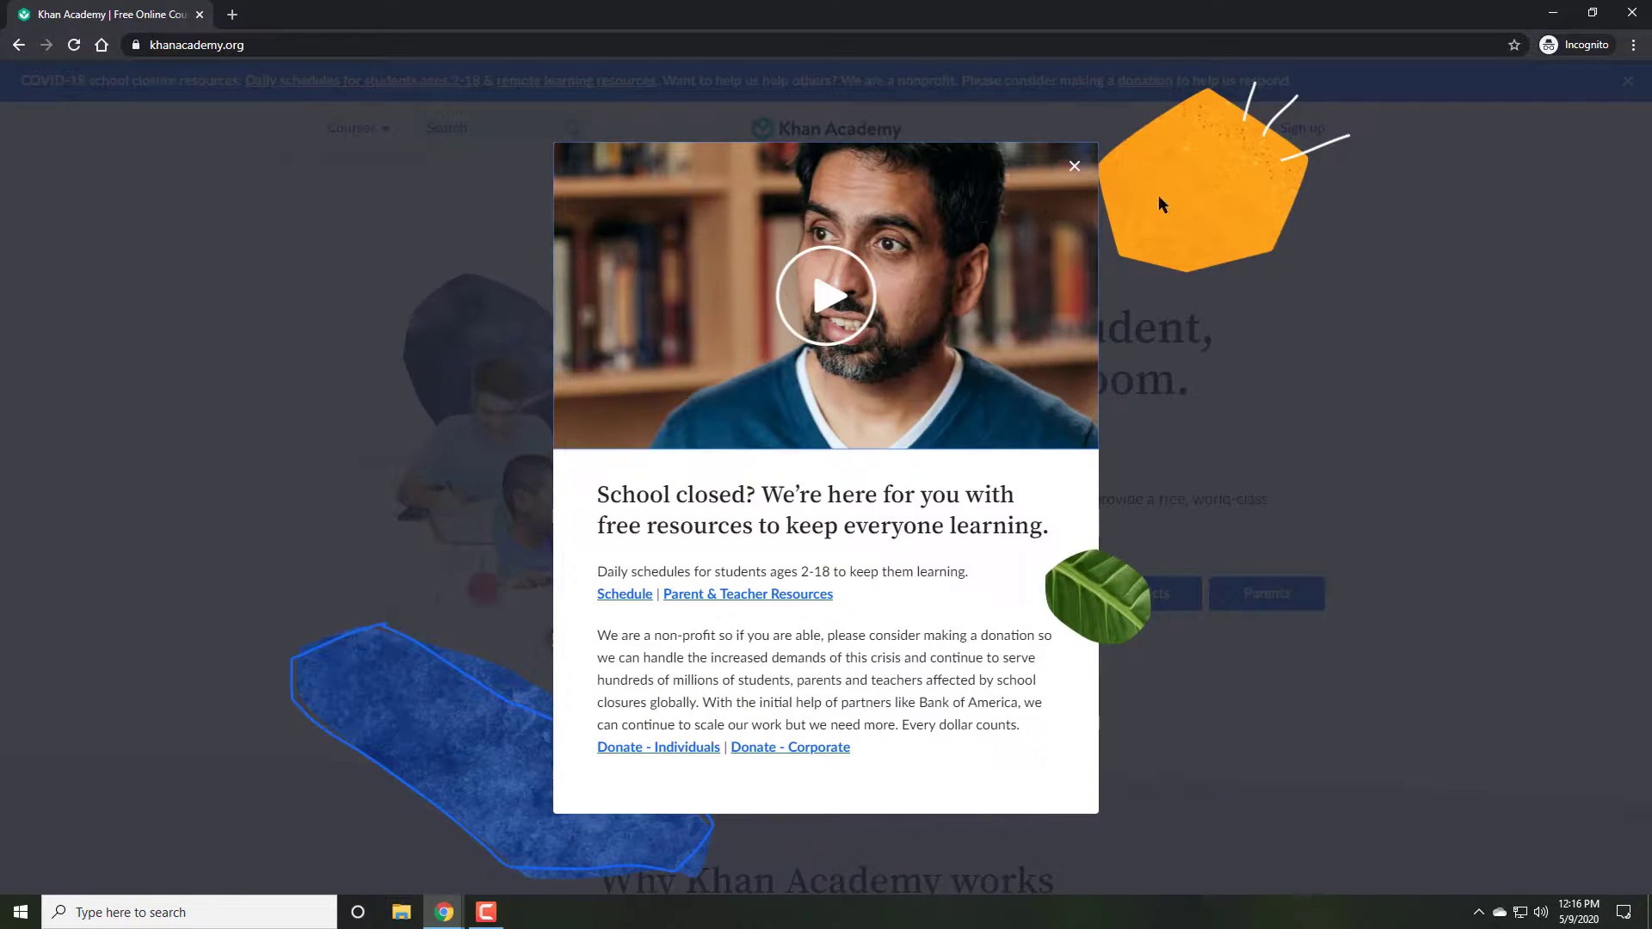
left_click(1075, 166)
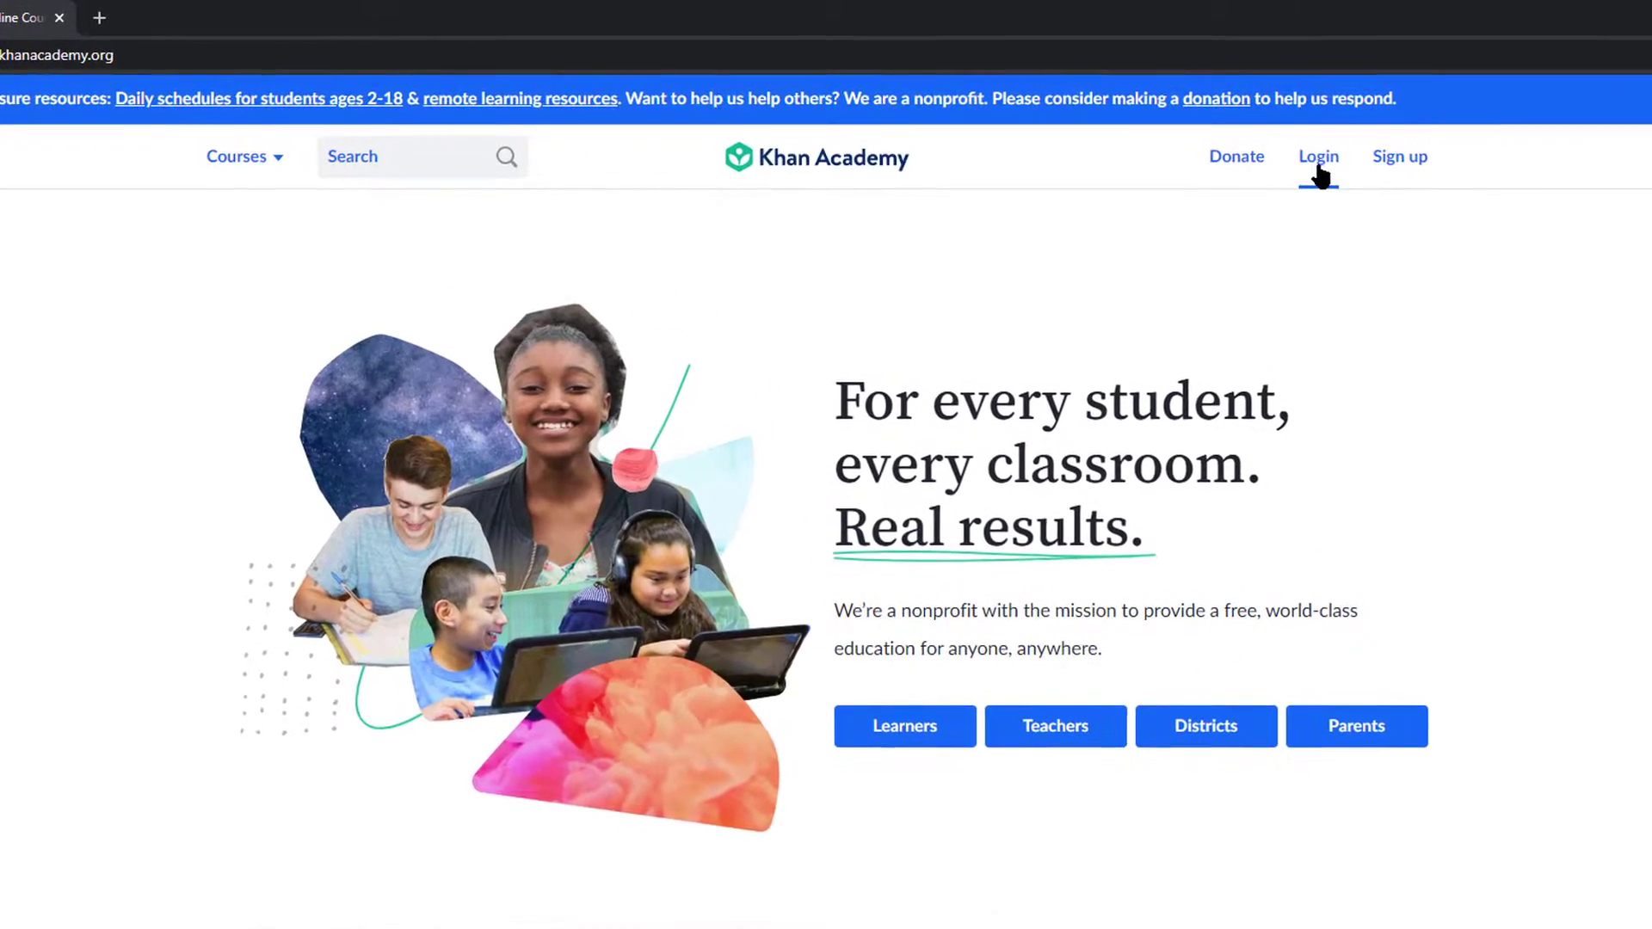
left_click(1228, 128)
left_click(1075, 368)
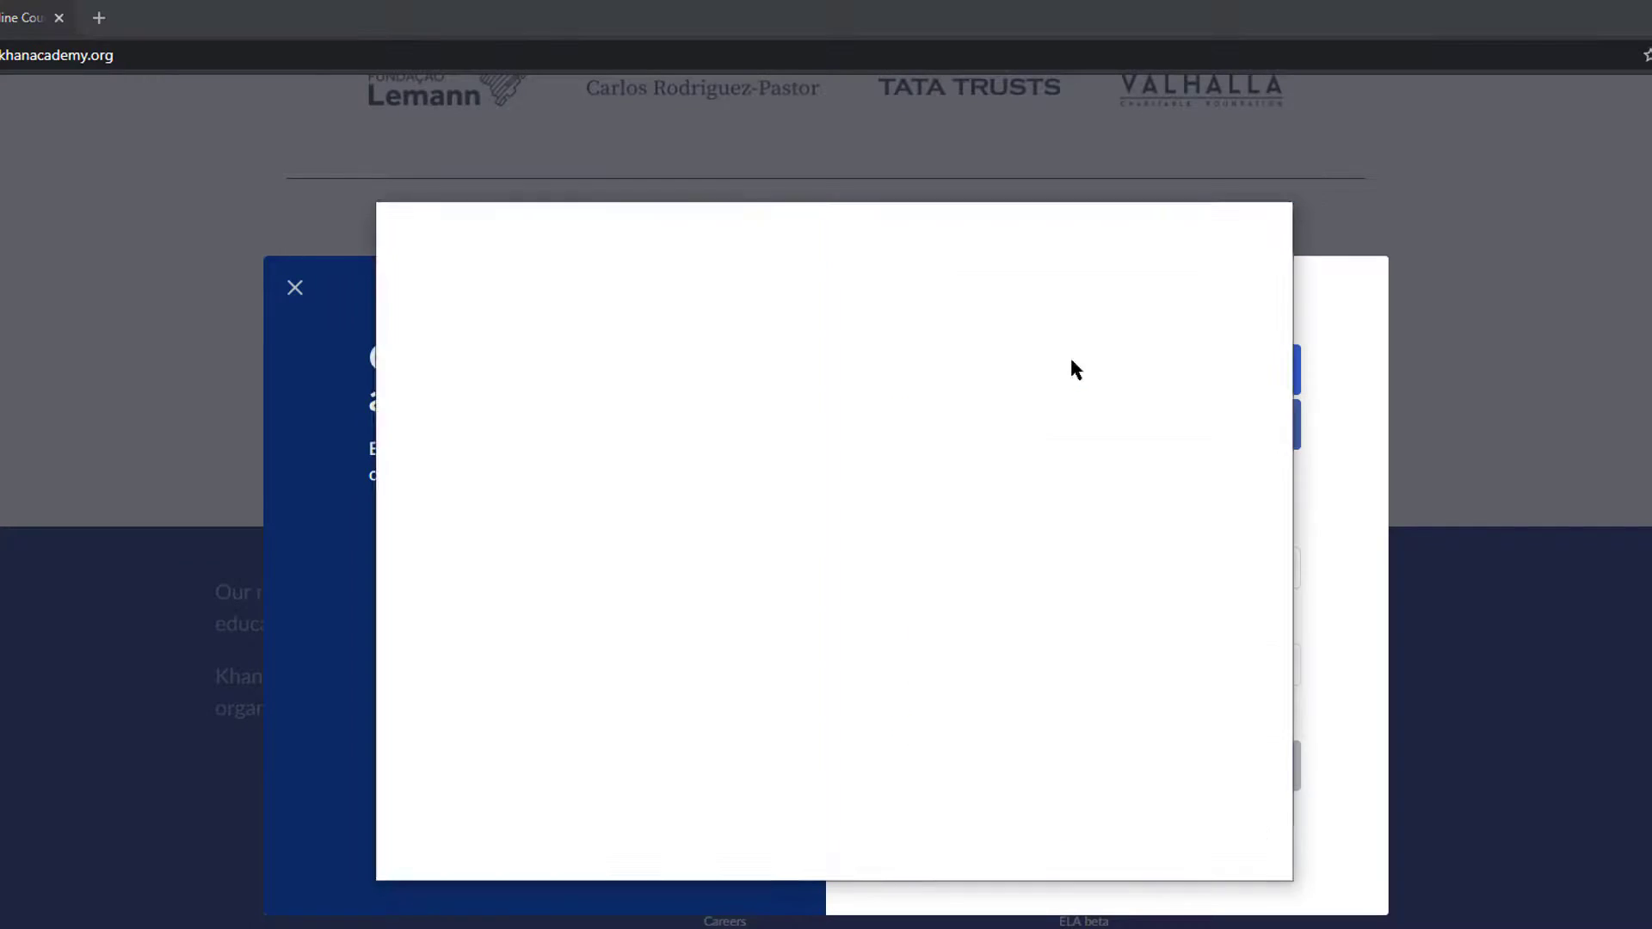
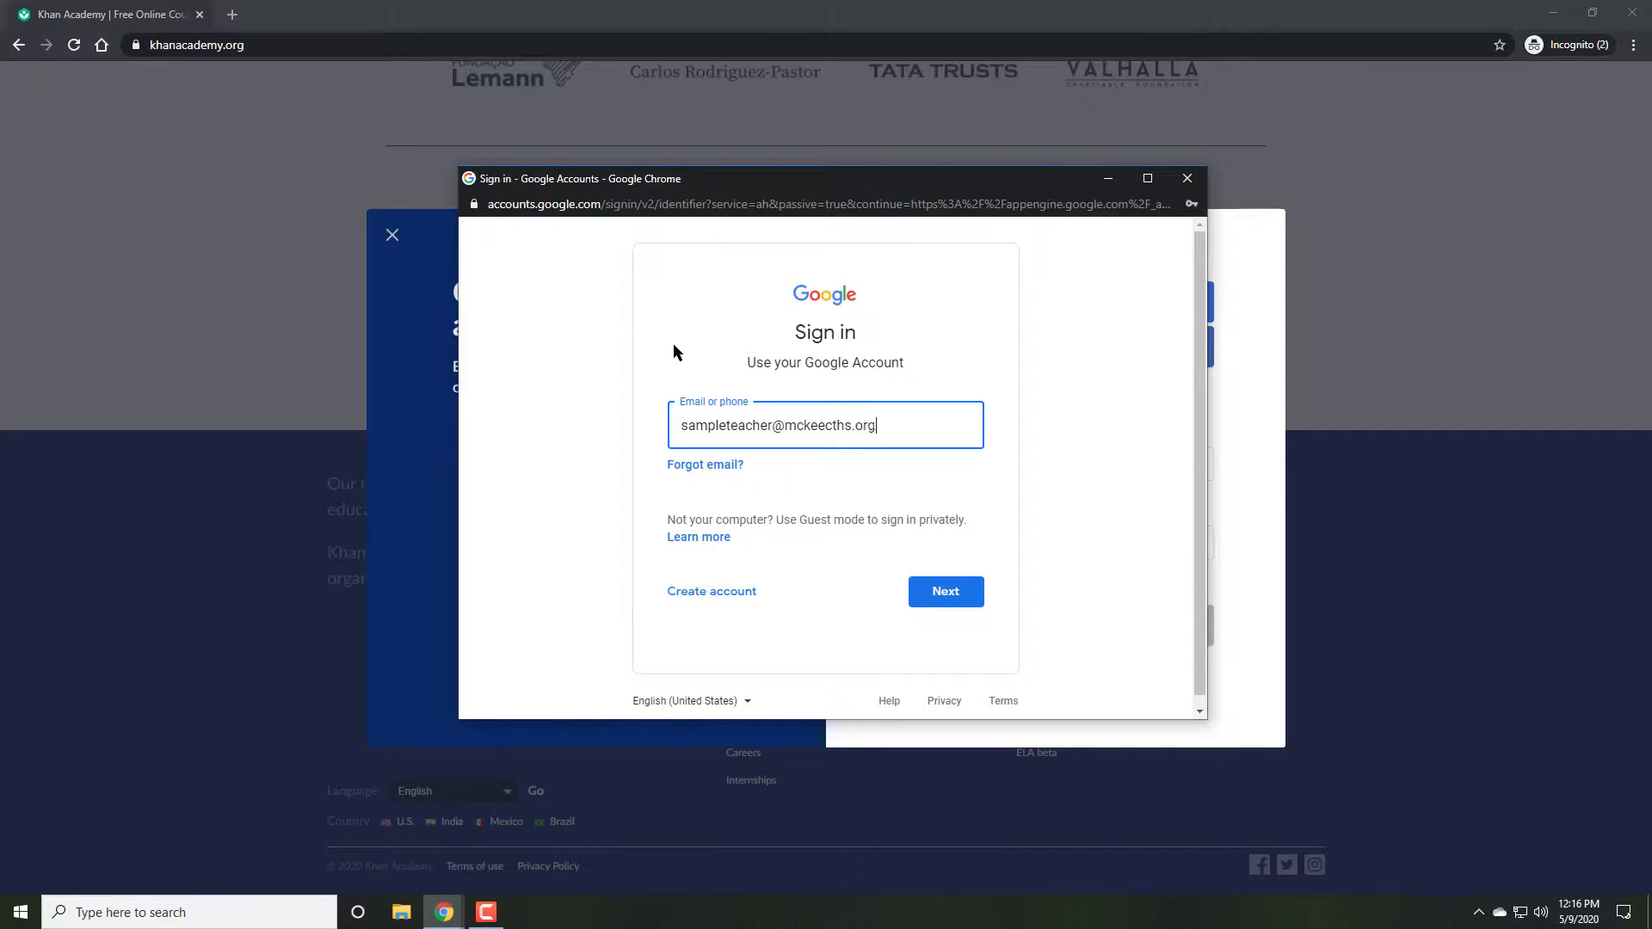
Step: Enter the teacher's Google e-mail and password, then allow Khan Academy access
key("Return")
type("••••••••••••")
key("Return")
type("••••••")
key("Return")
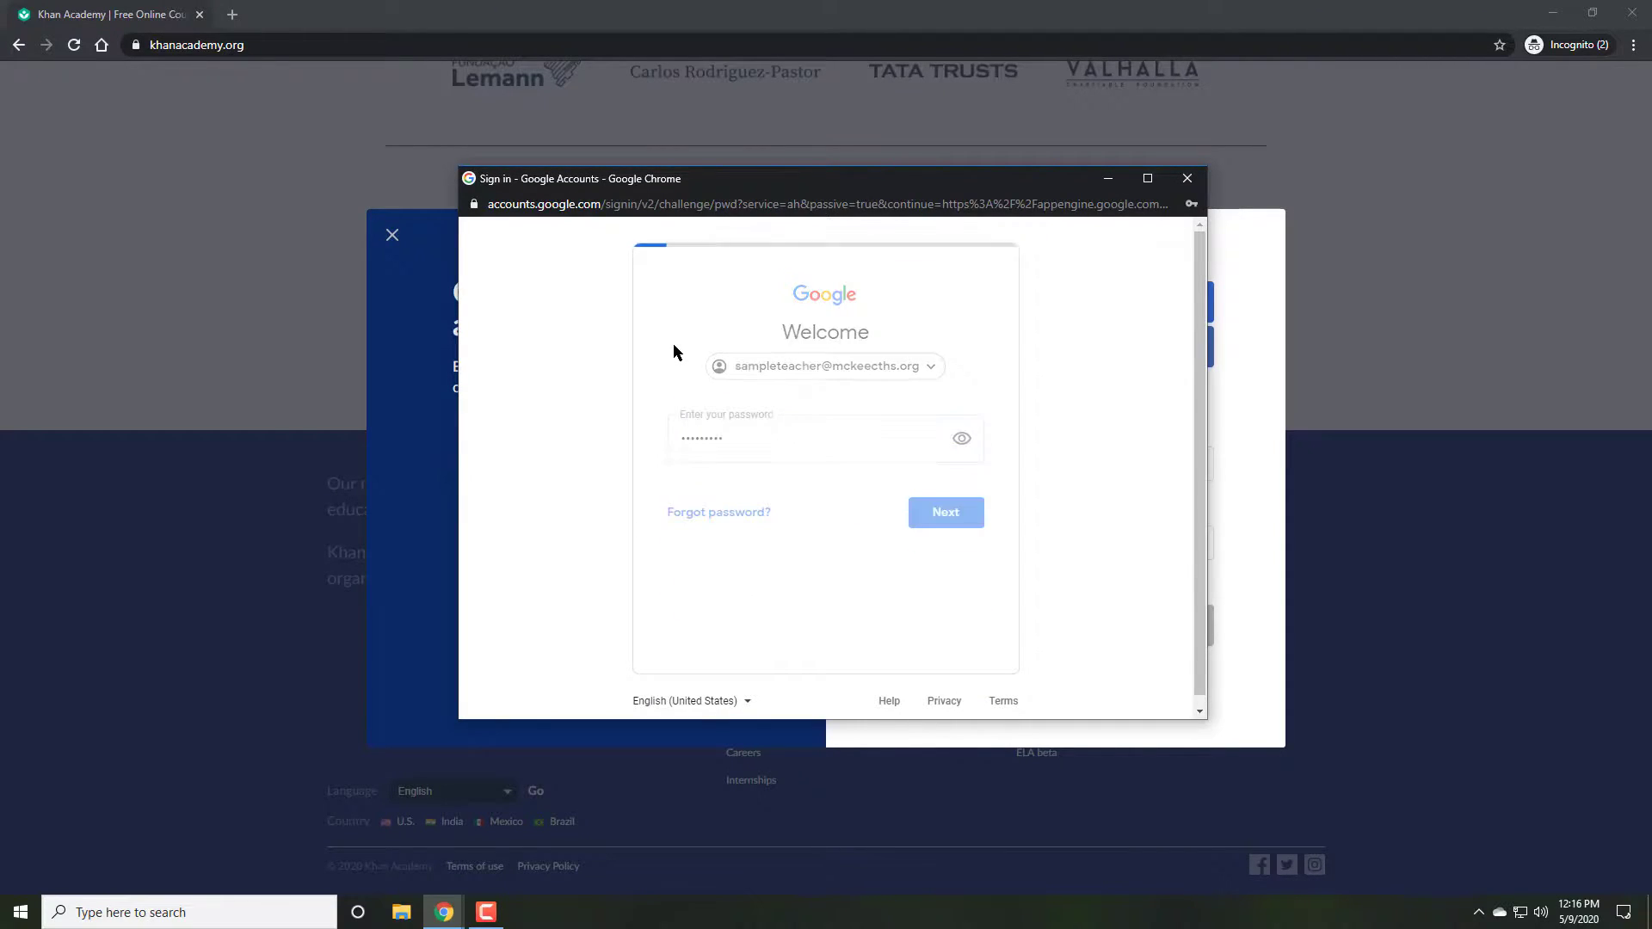
left_click(524, 445)
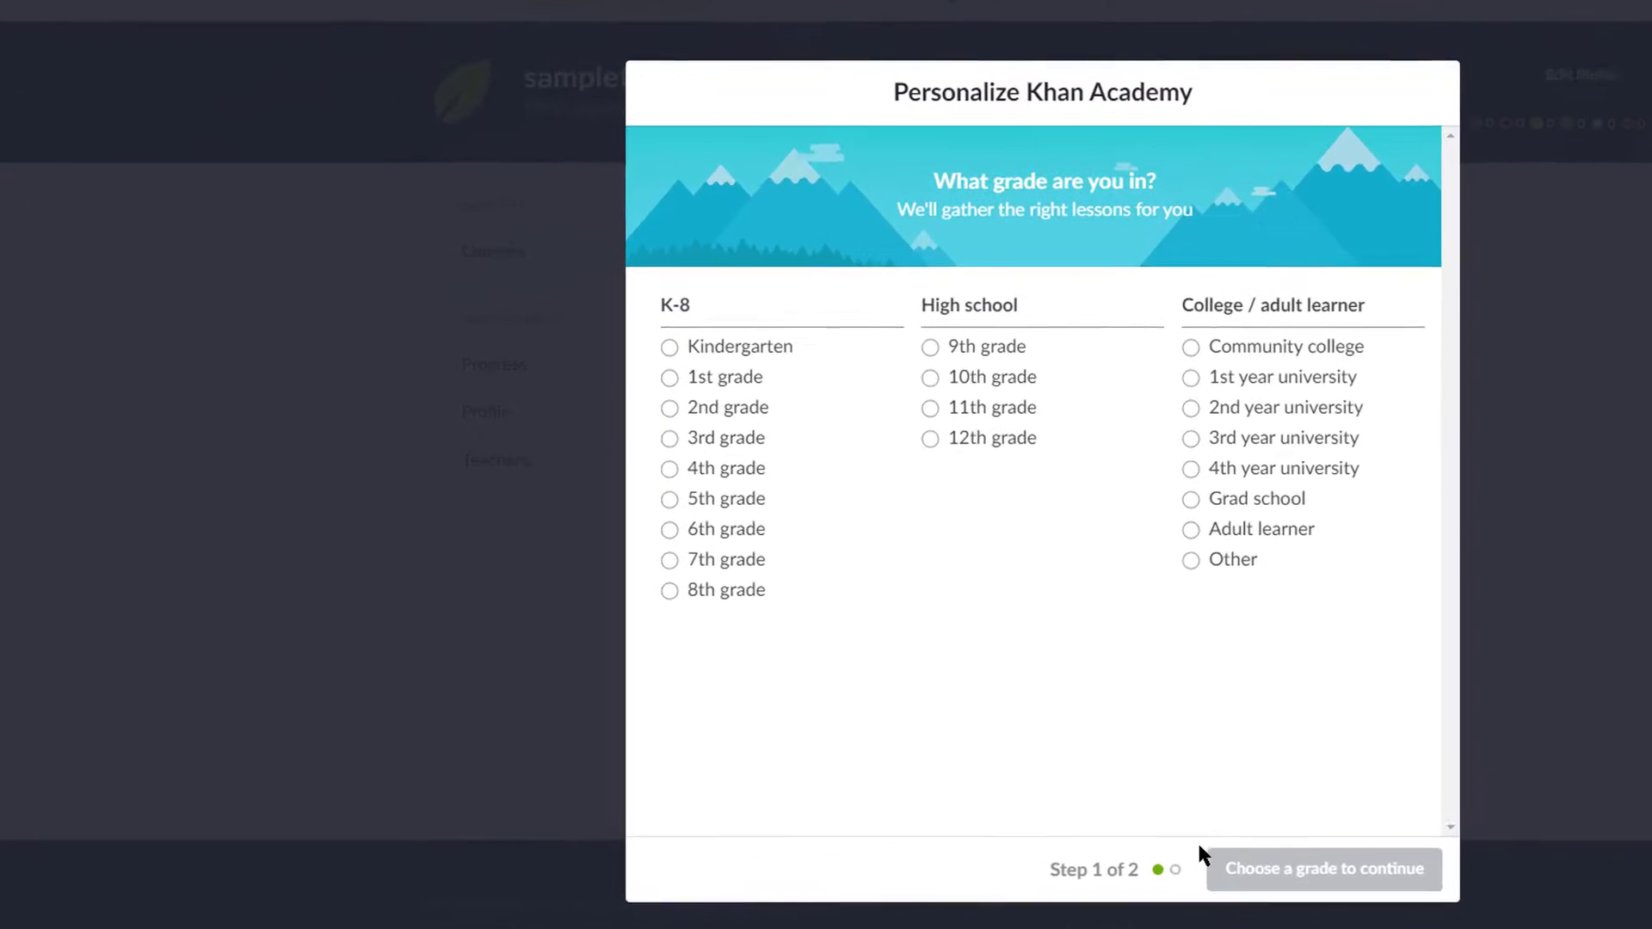
Step: Set the grade to Other and pick Personal finance as the course to finish personalization
left_click(1242, 565)
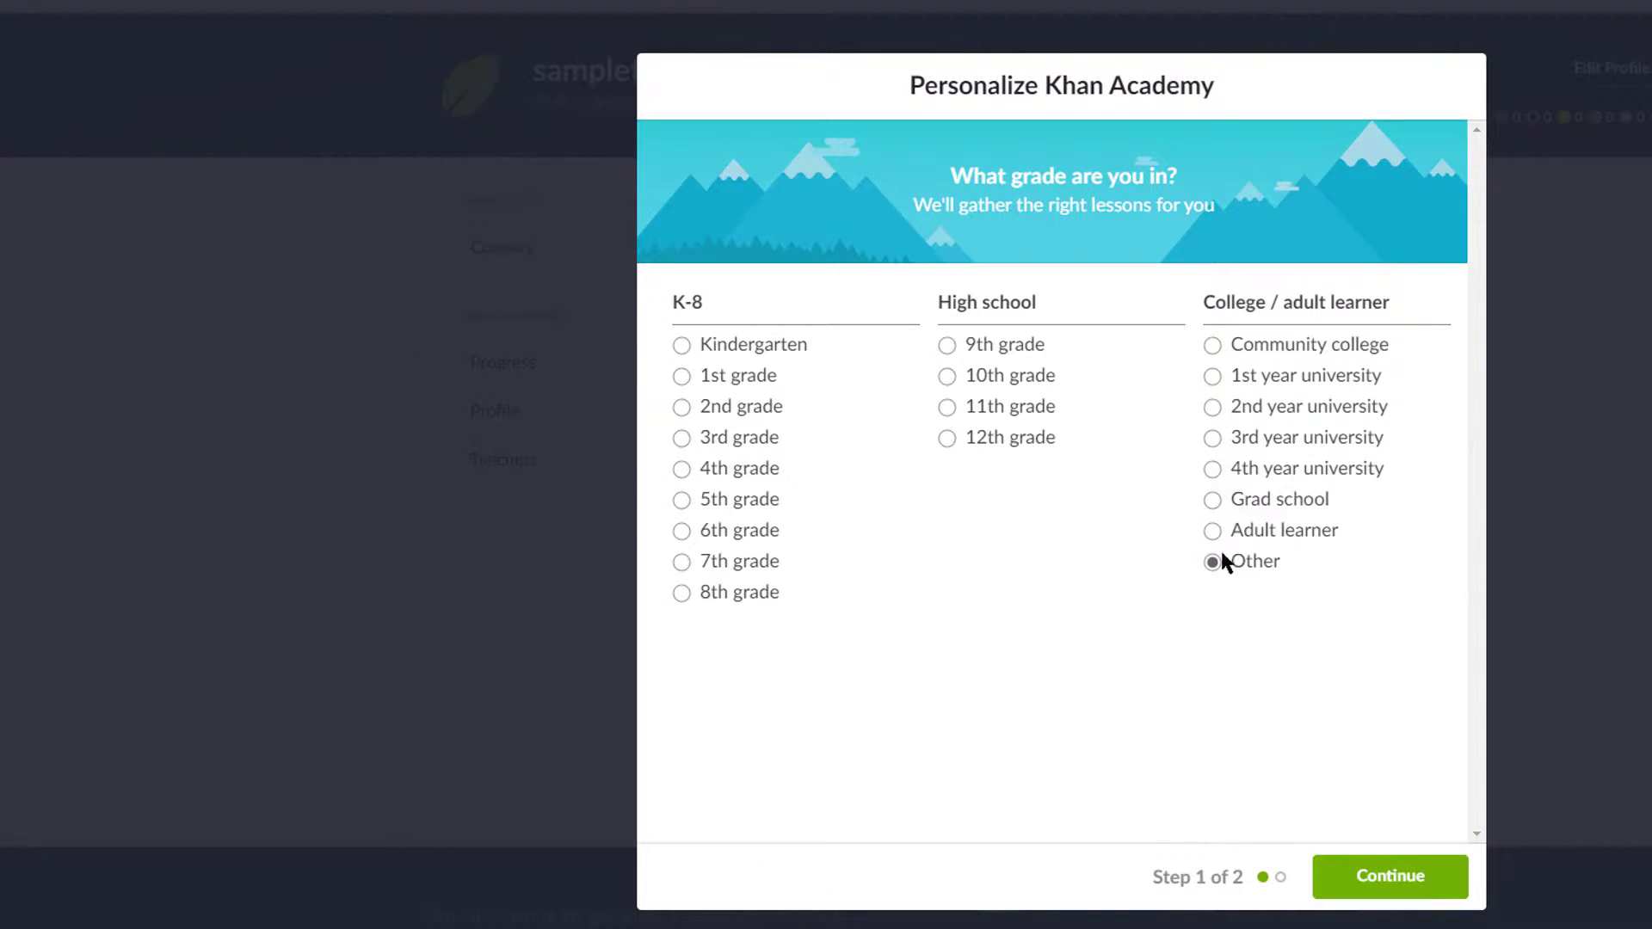
left_click(1346, 876)
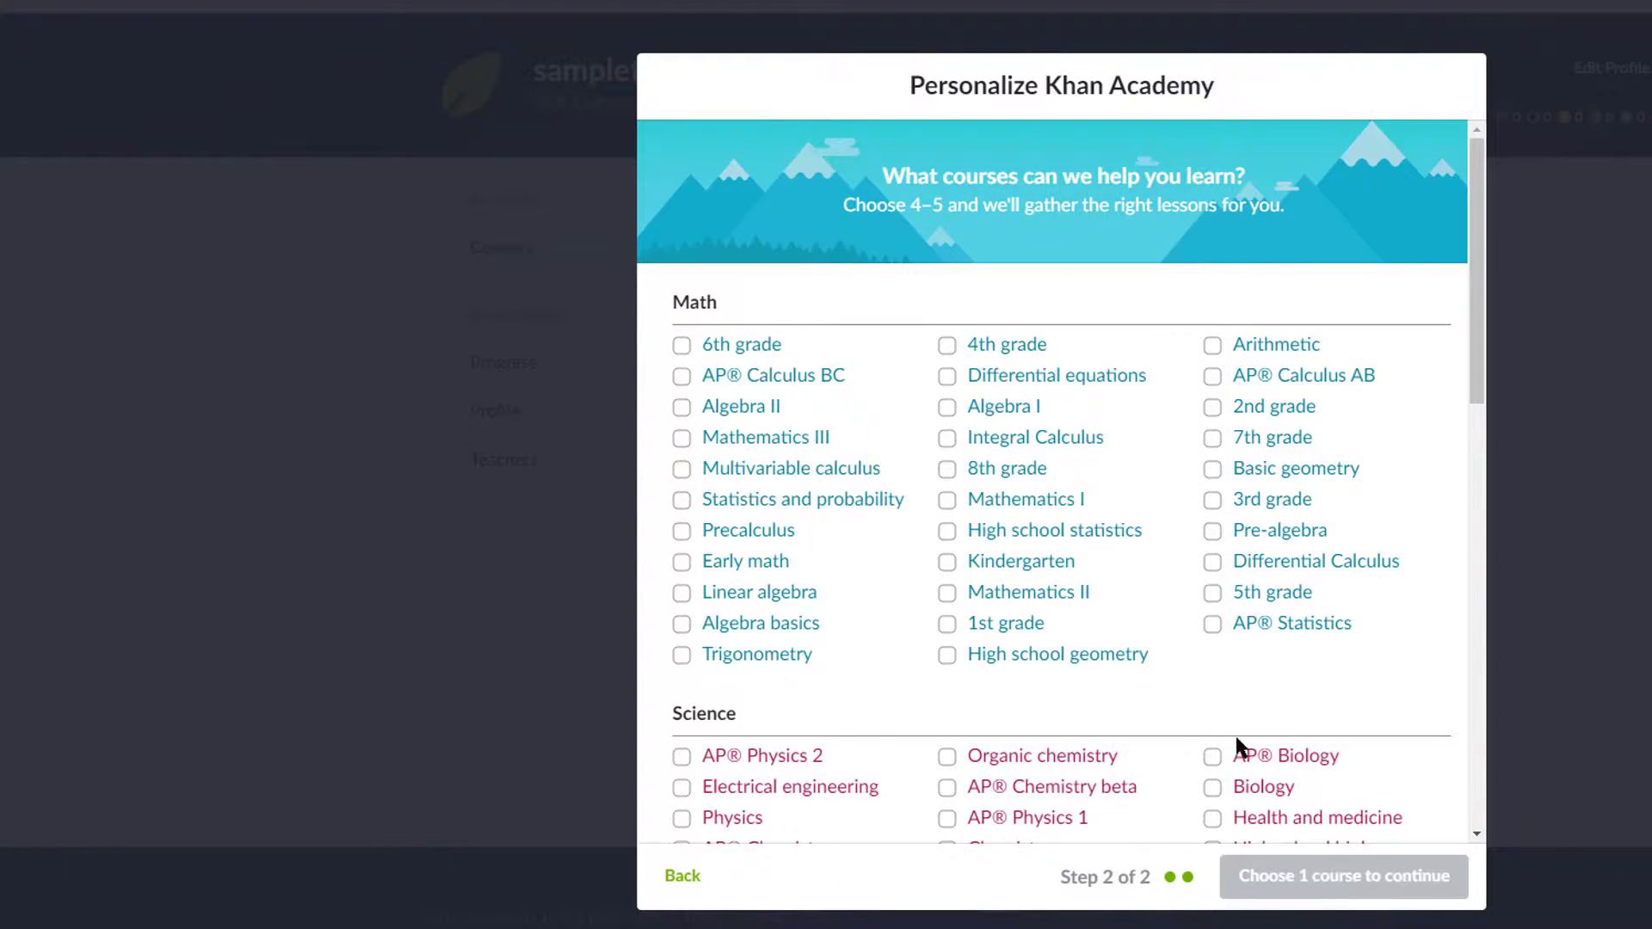
scroll(970, 462, "down", 9)
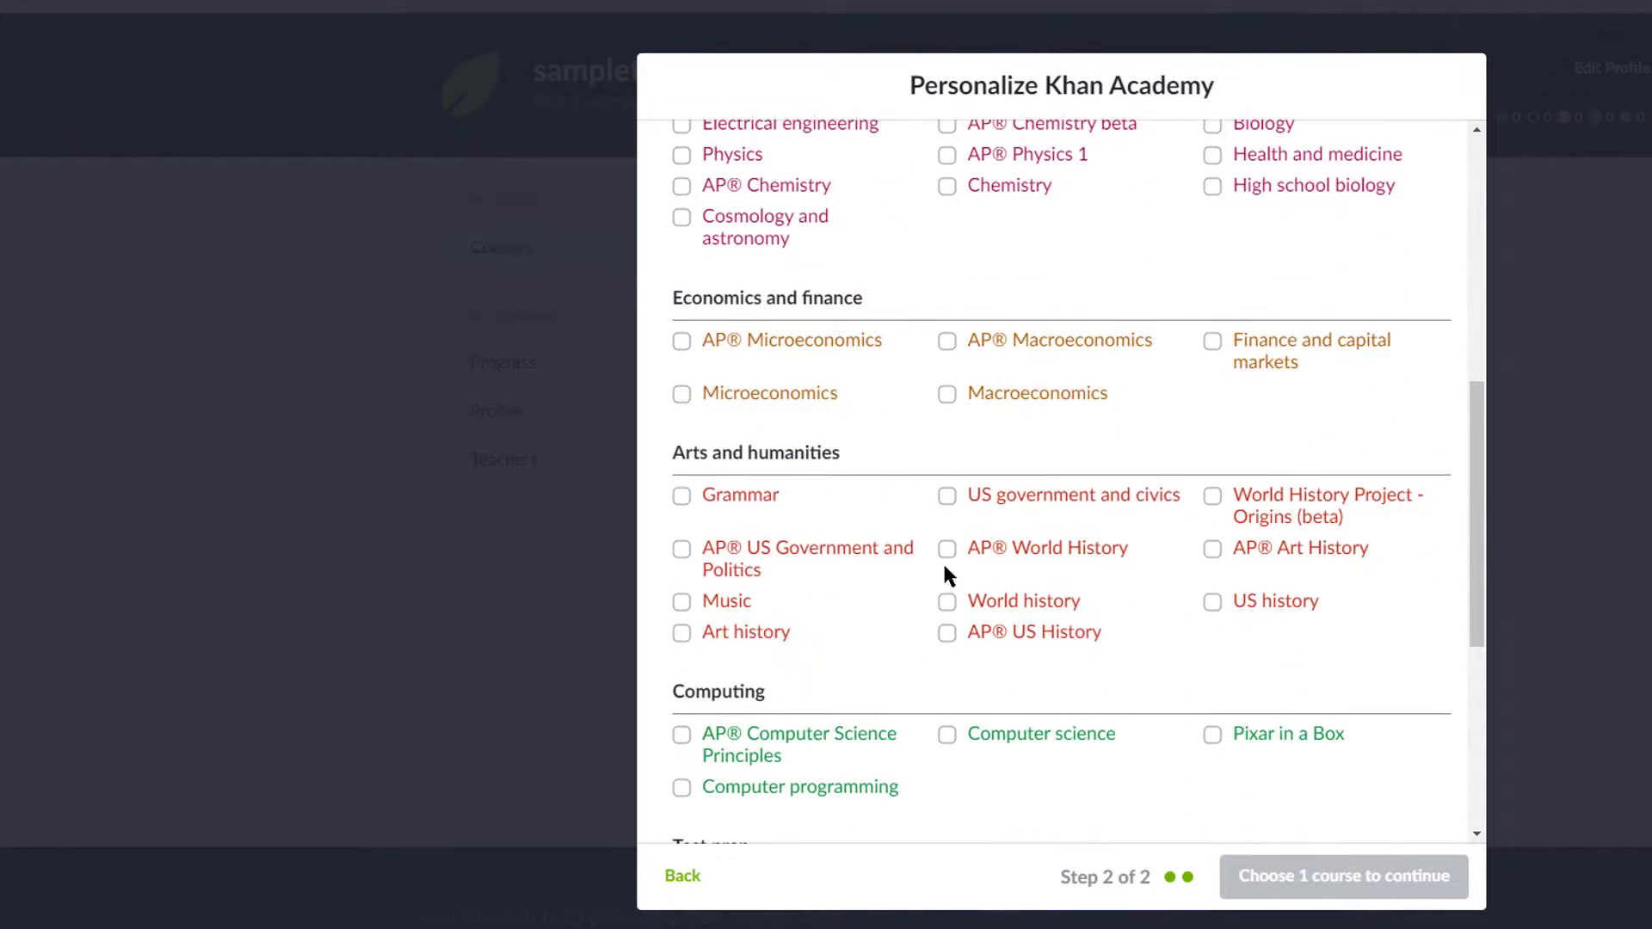
scroll(903, 757, "down", 4)
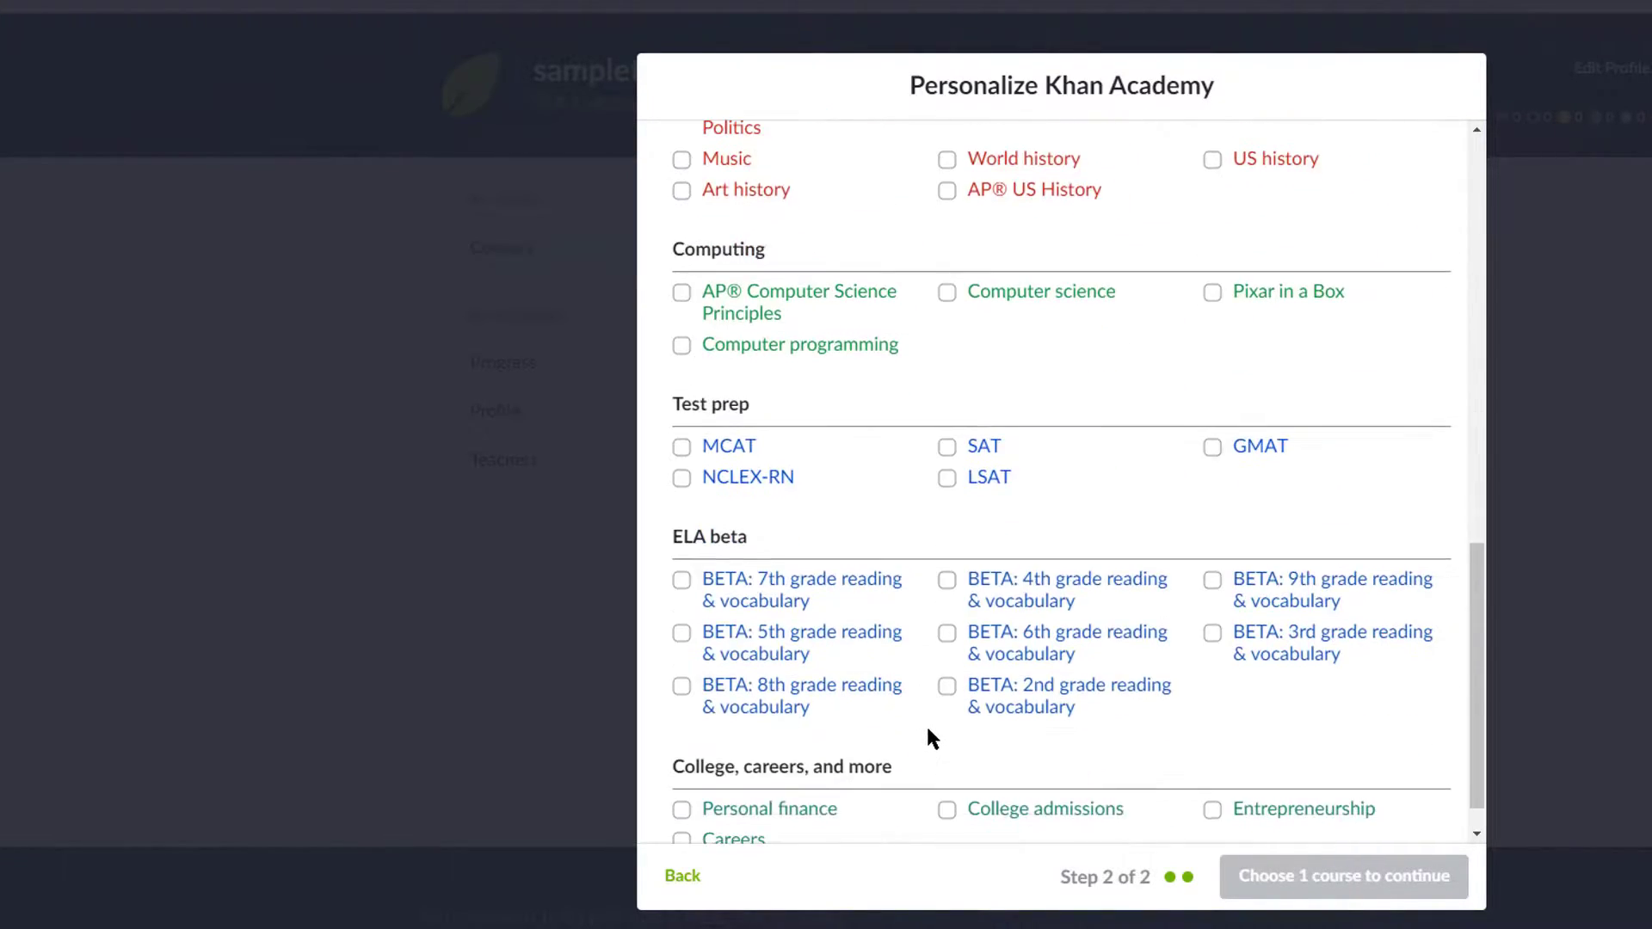
left_click(752, 762)
left_click(1291, 880)
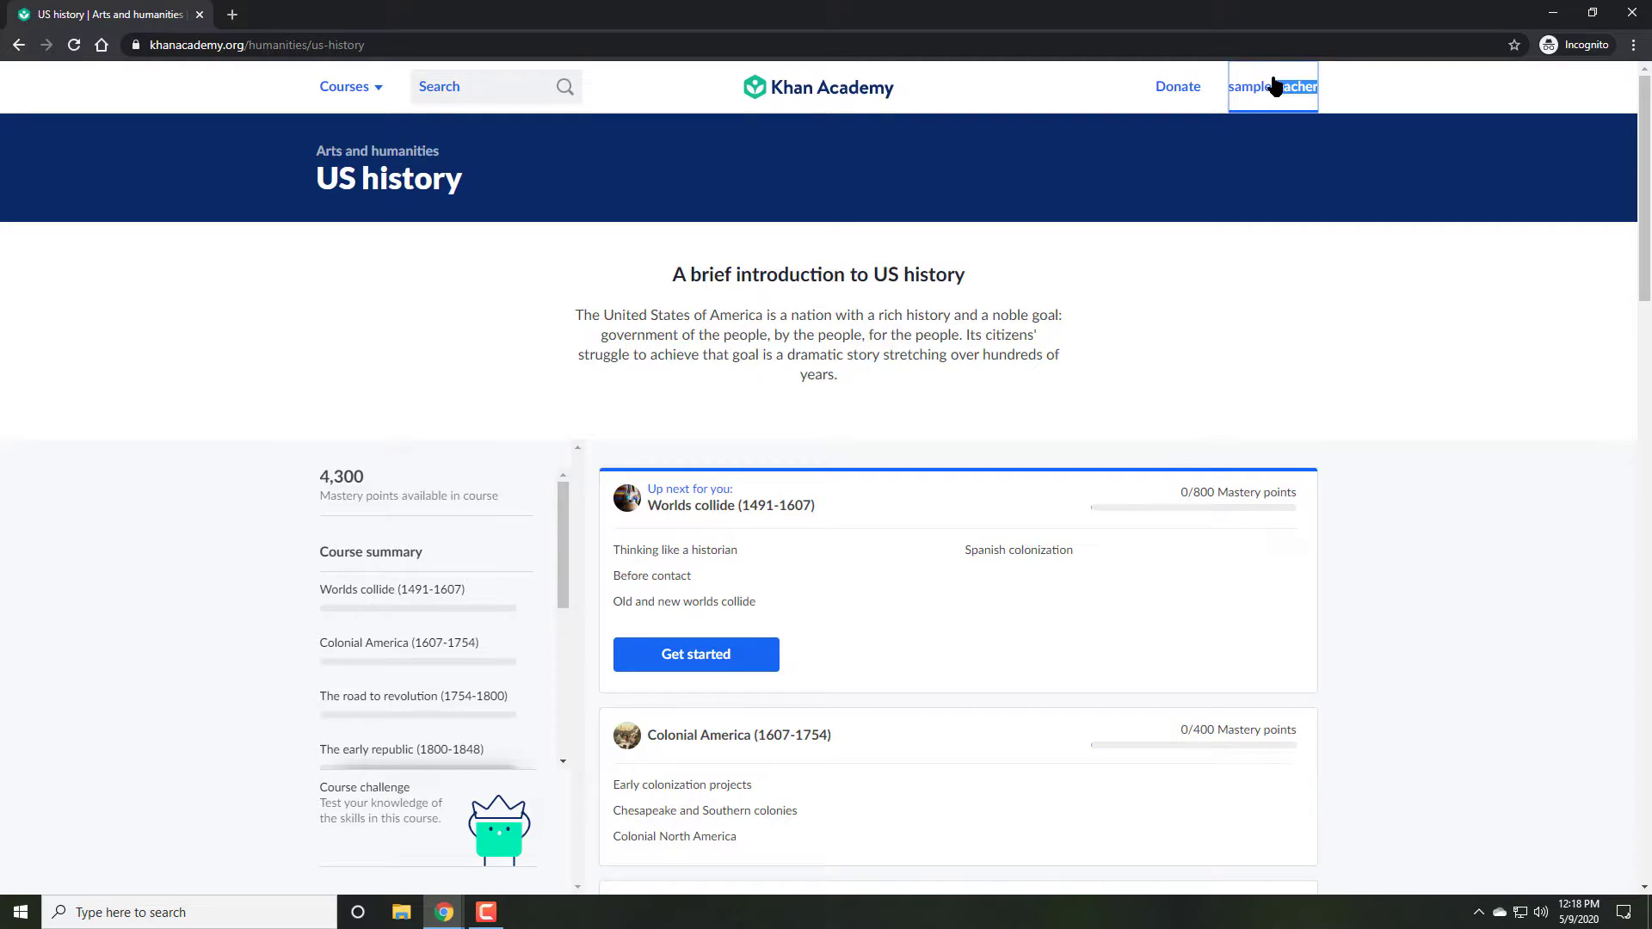
Step: Add the Teacher/Coach role in account Settings and save the change
left_click(1291, 92)
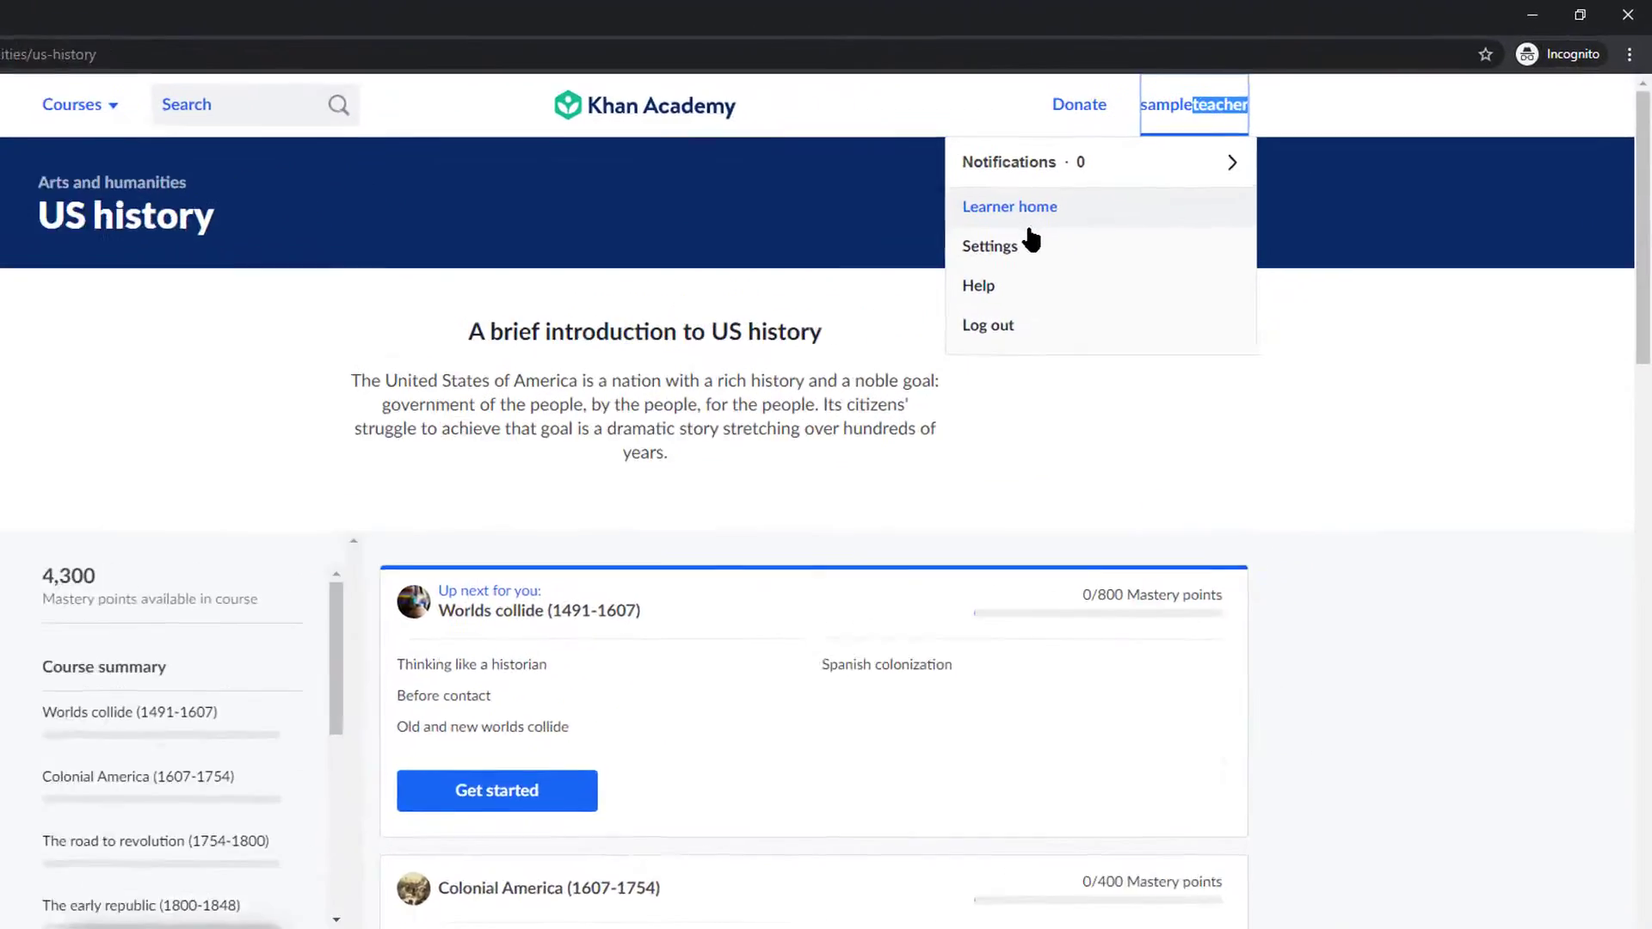
left_click(852, 316)
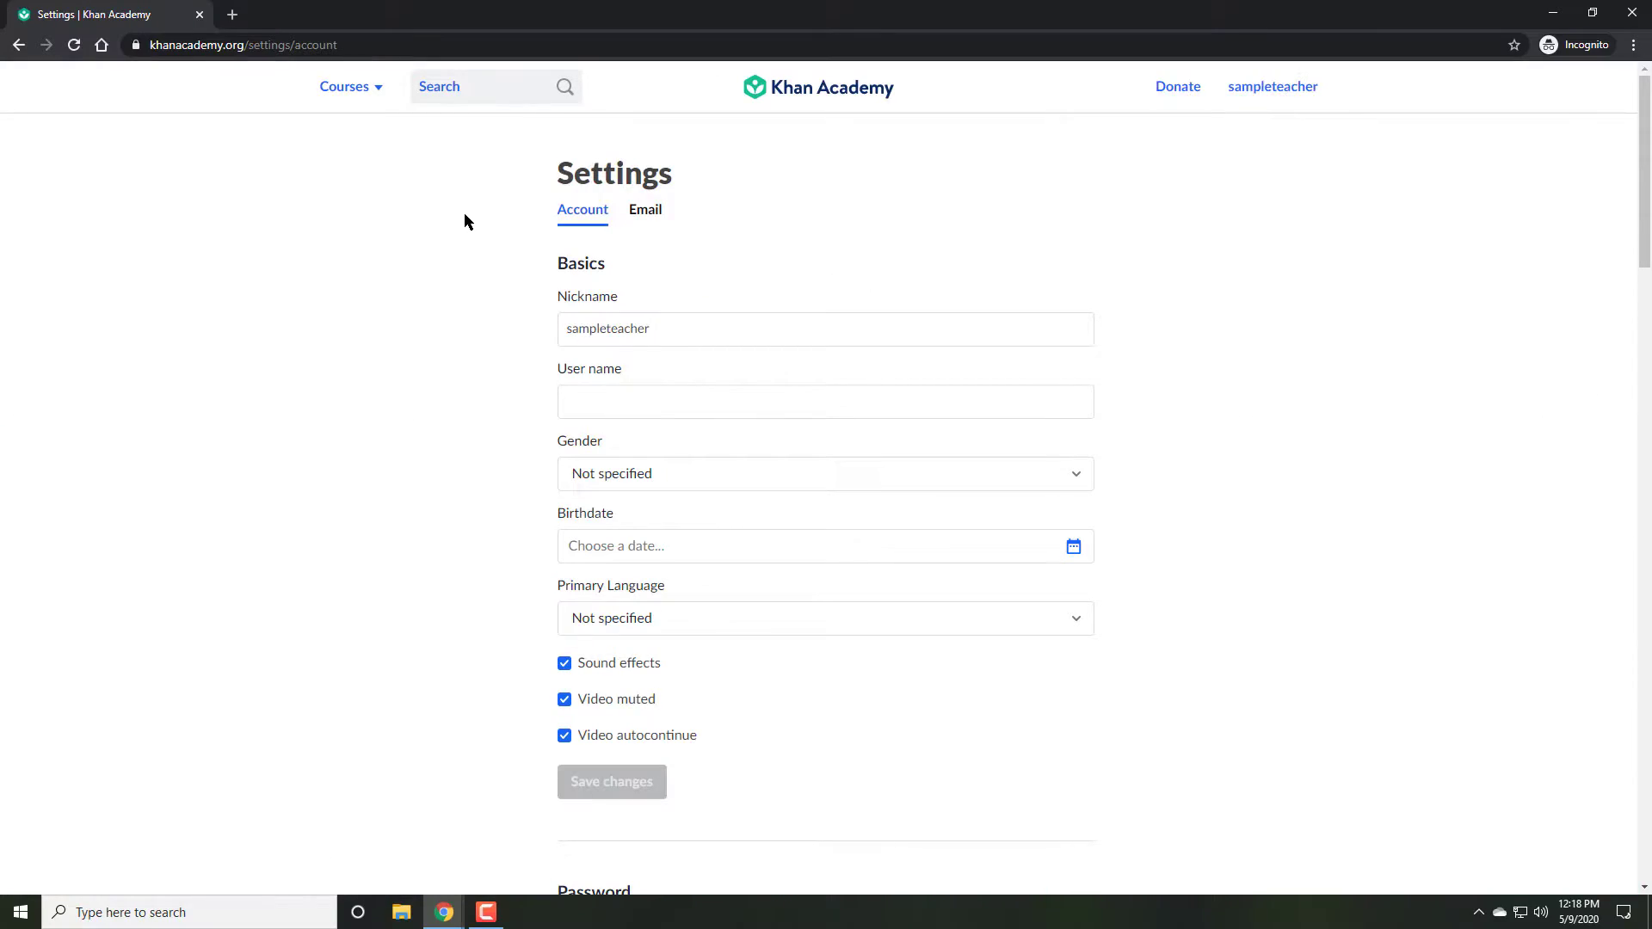
scroll(469, 215, "down", 2)
scroll(473, 211, "down", 12)
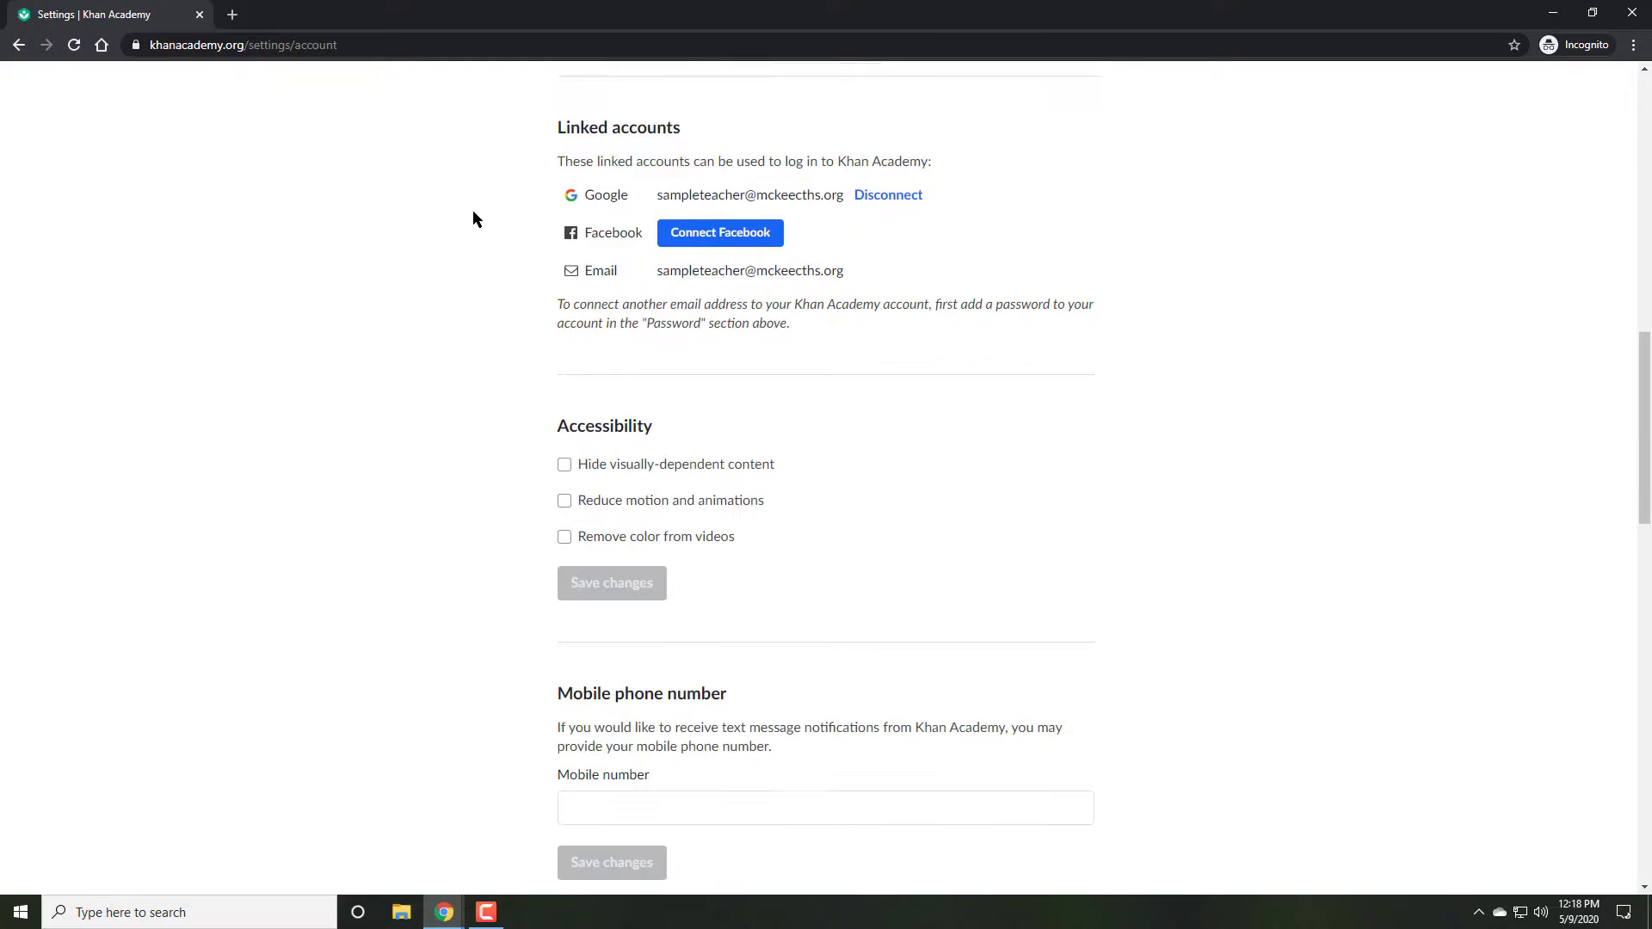
scroll(473, 216, "down", 5)
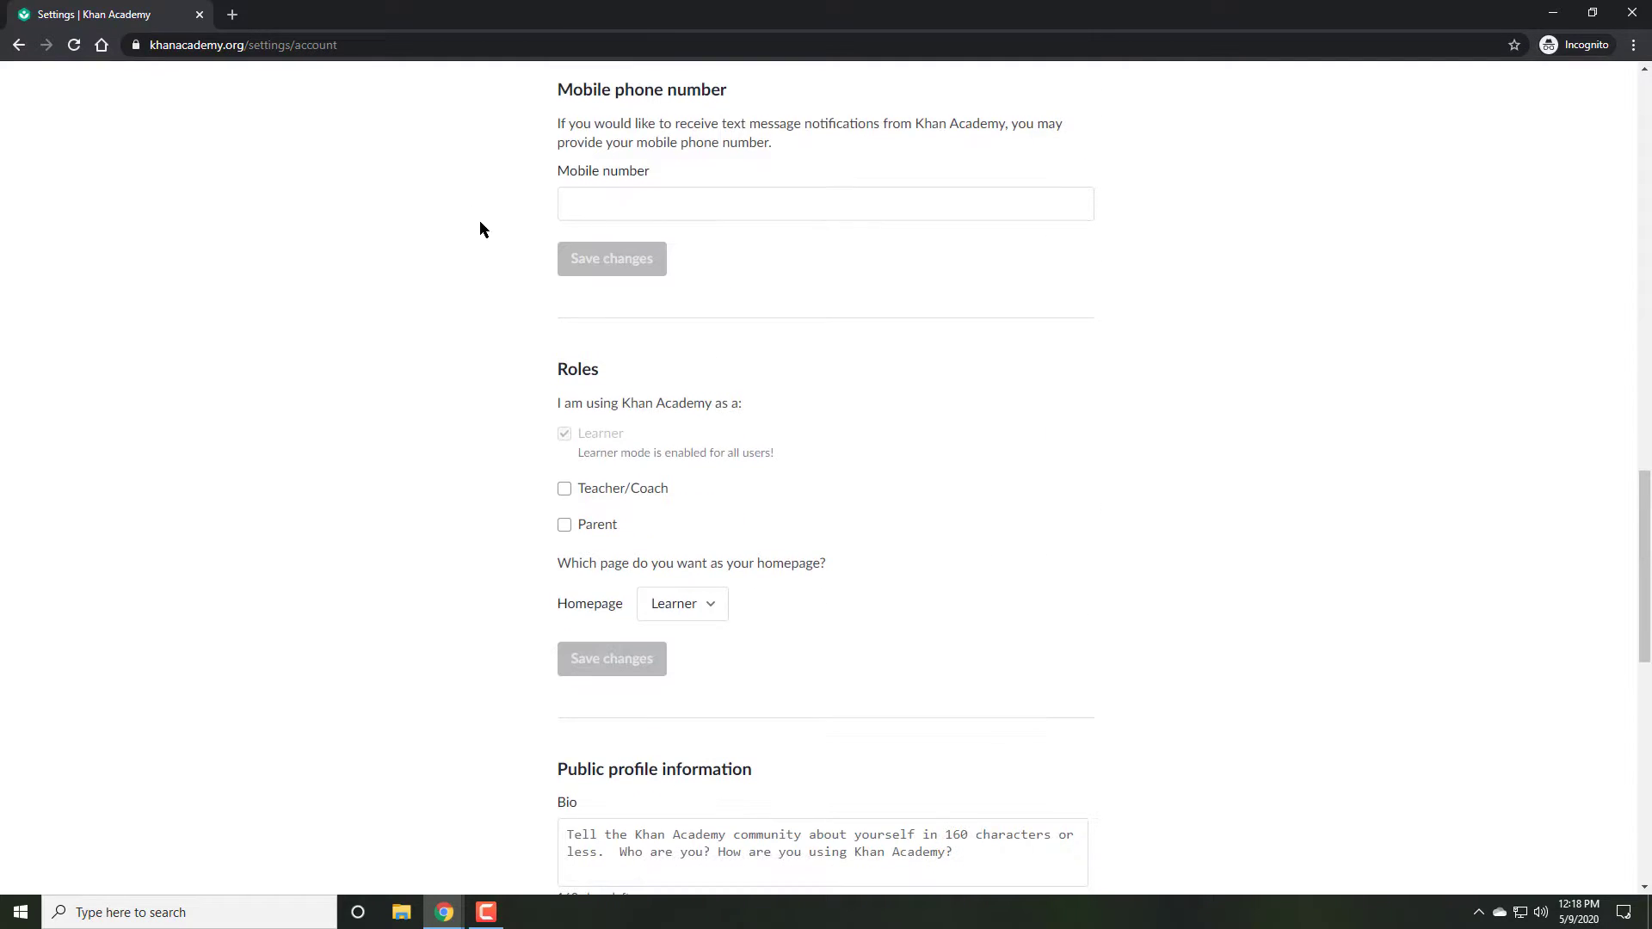
left_click(562, 489)
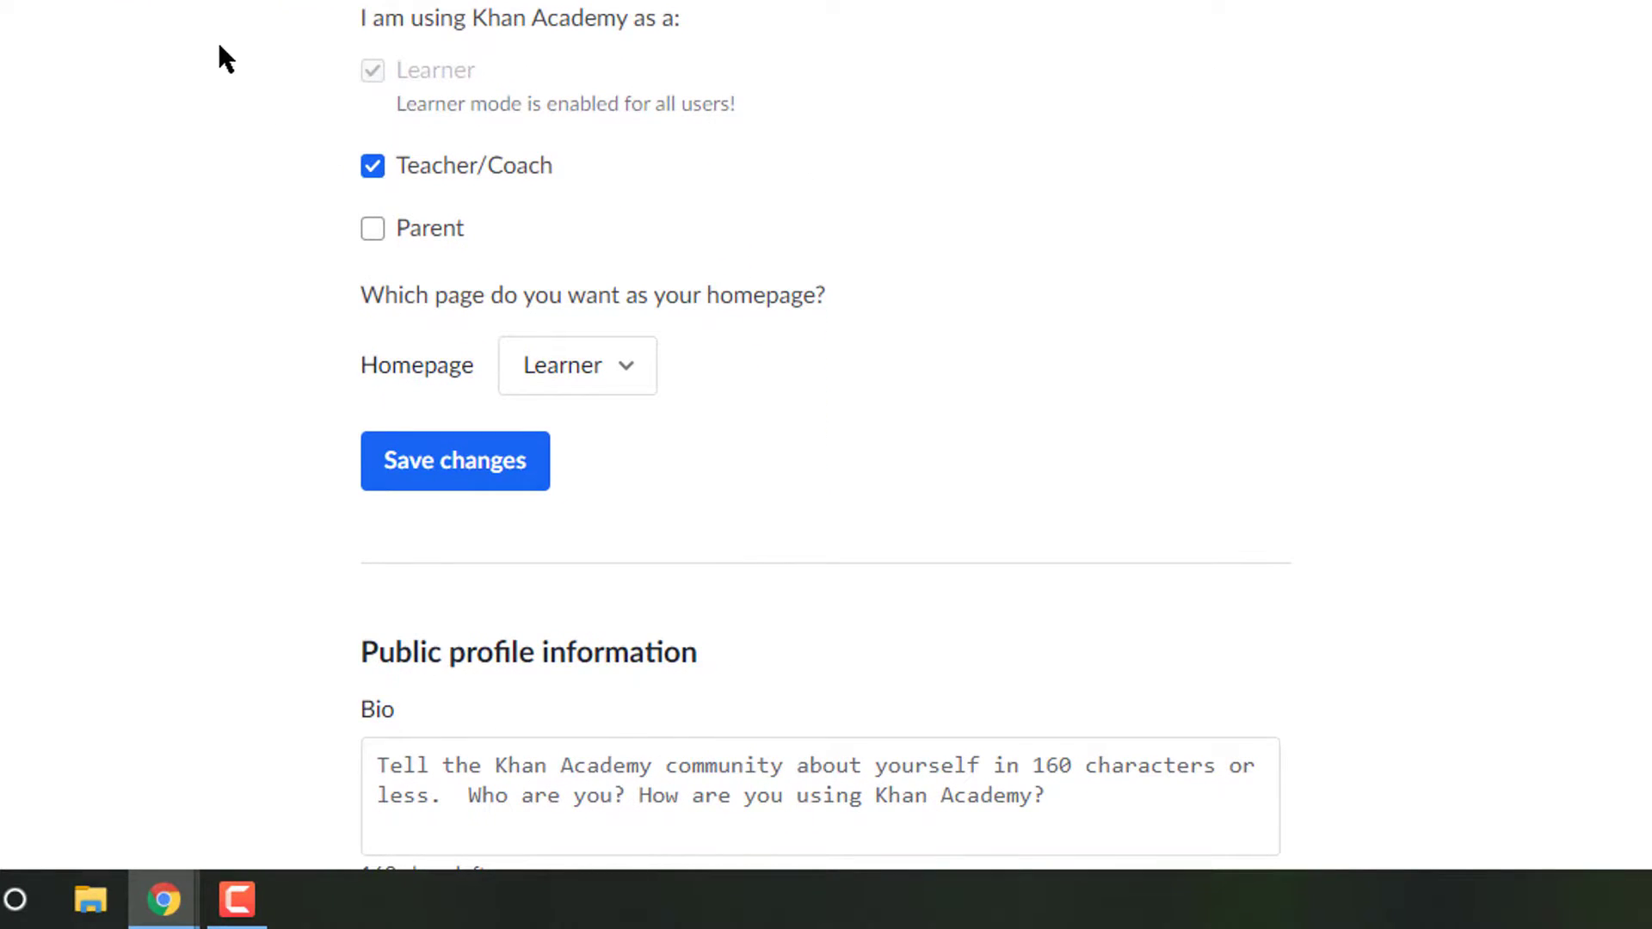
left_click(441, 475)
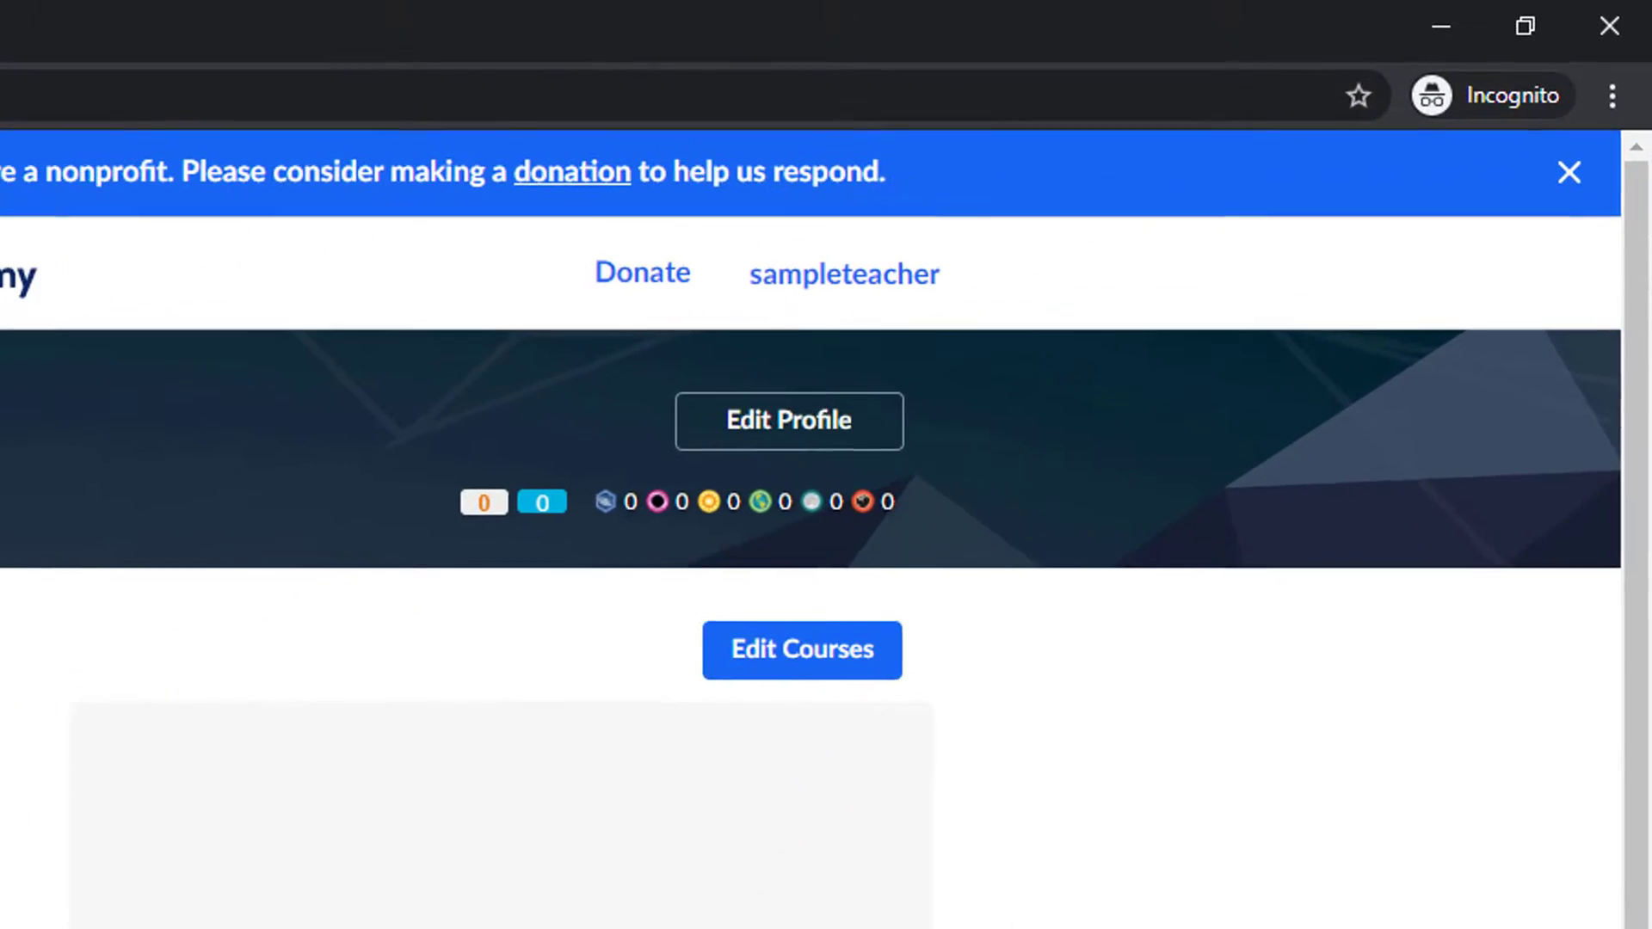
Step: On the teacher dashboard, create a class by checking AP® US History as the class taught
left_click(786, 280)
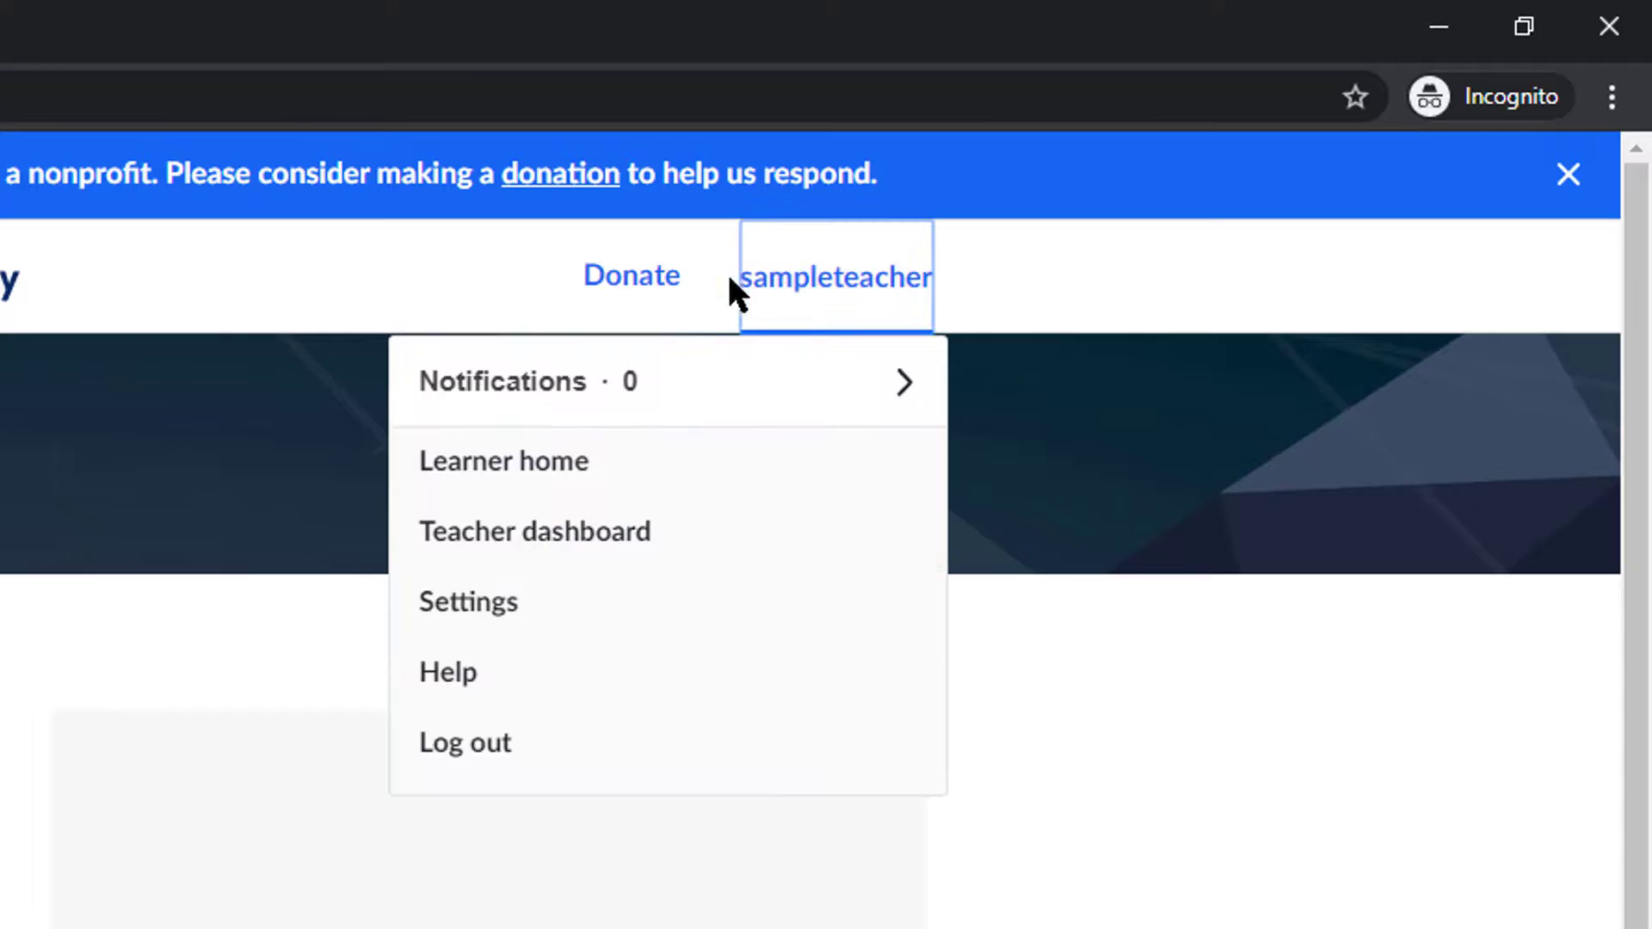
left_click(575, 529)
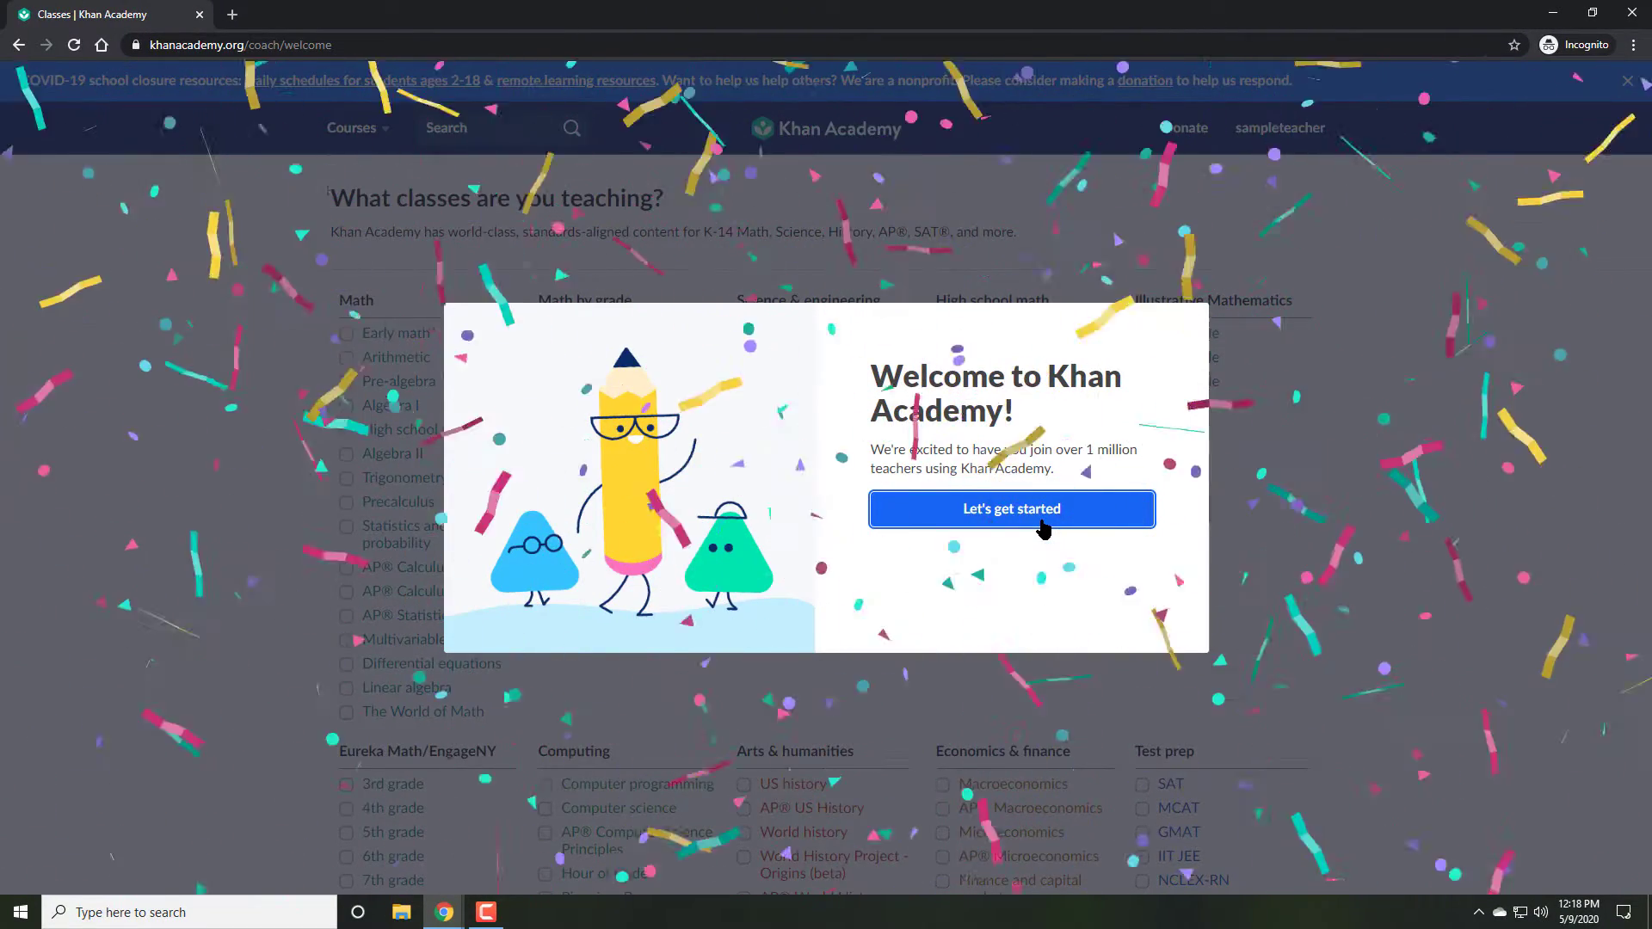
left_click(1045, 527)
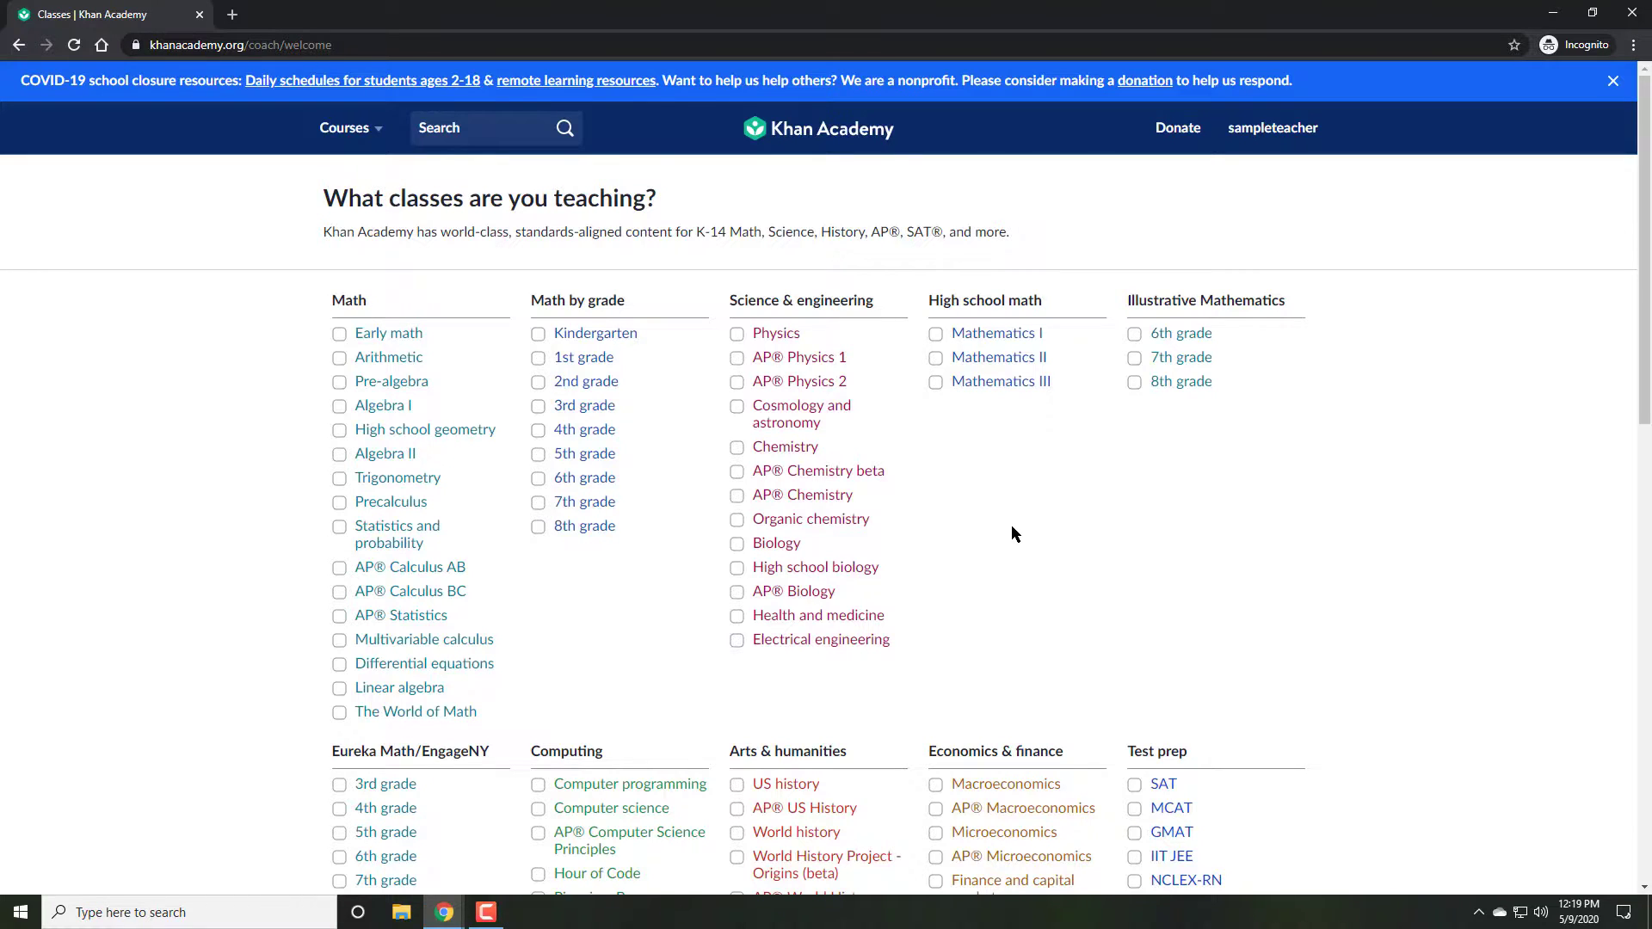
scroll(1010, 525, "down", 8)
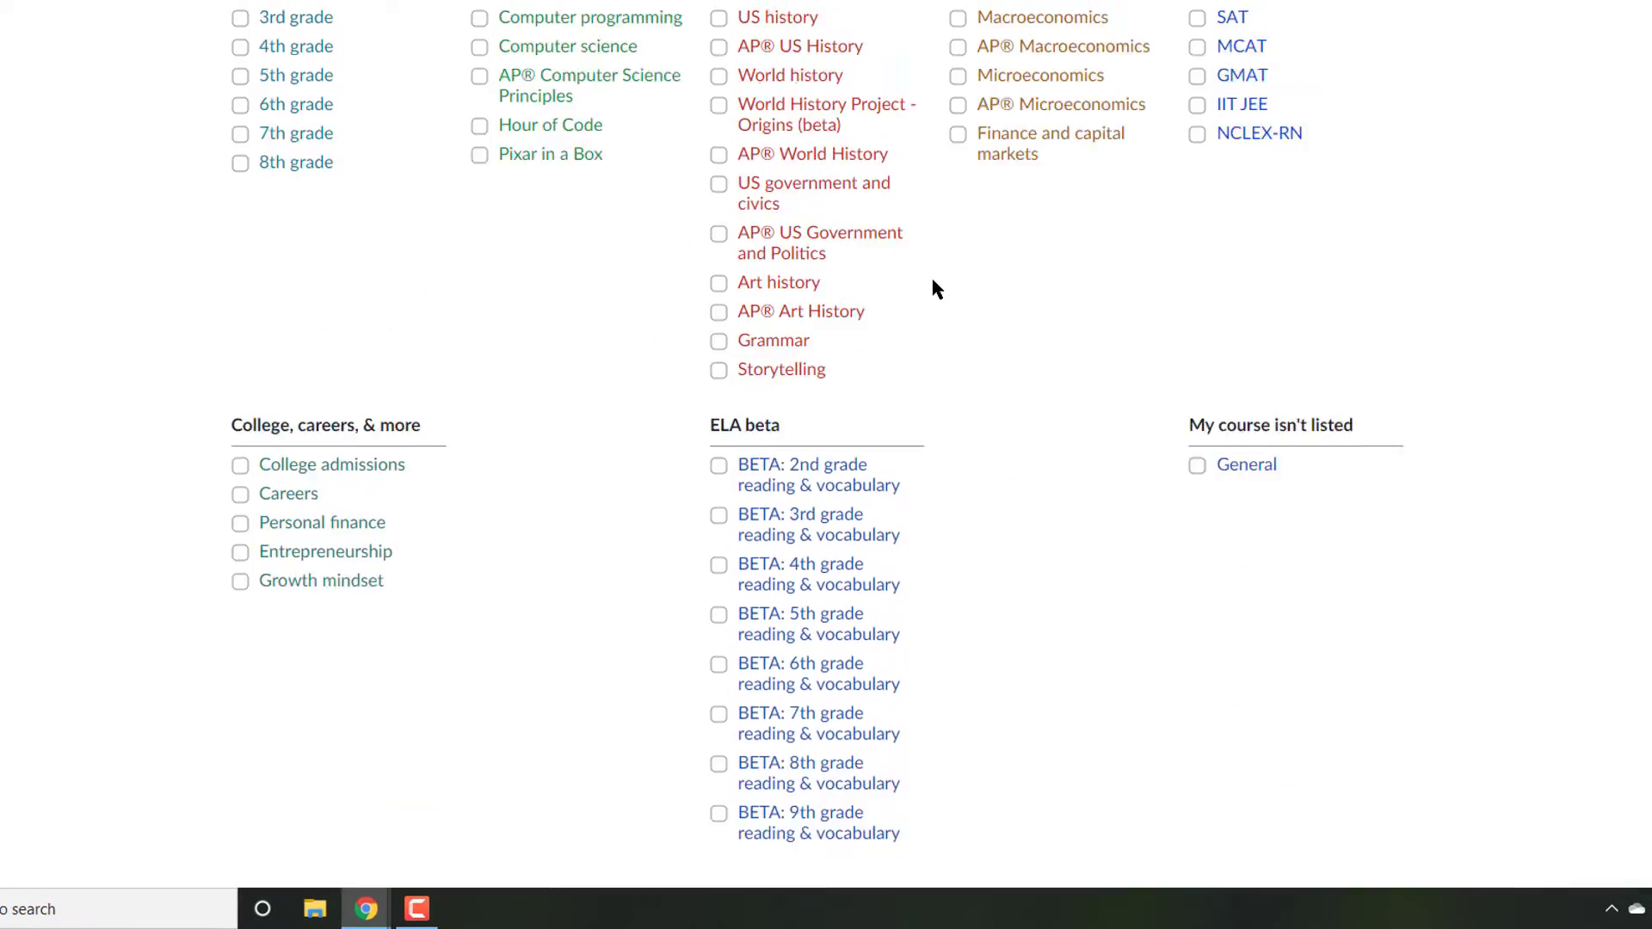
scroll(863, 106, "up", 6)
scroll(668, 344, "down", 3)
left_click(768, 467)
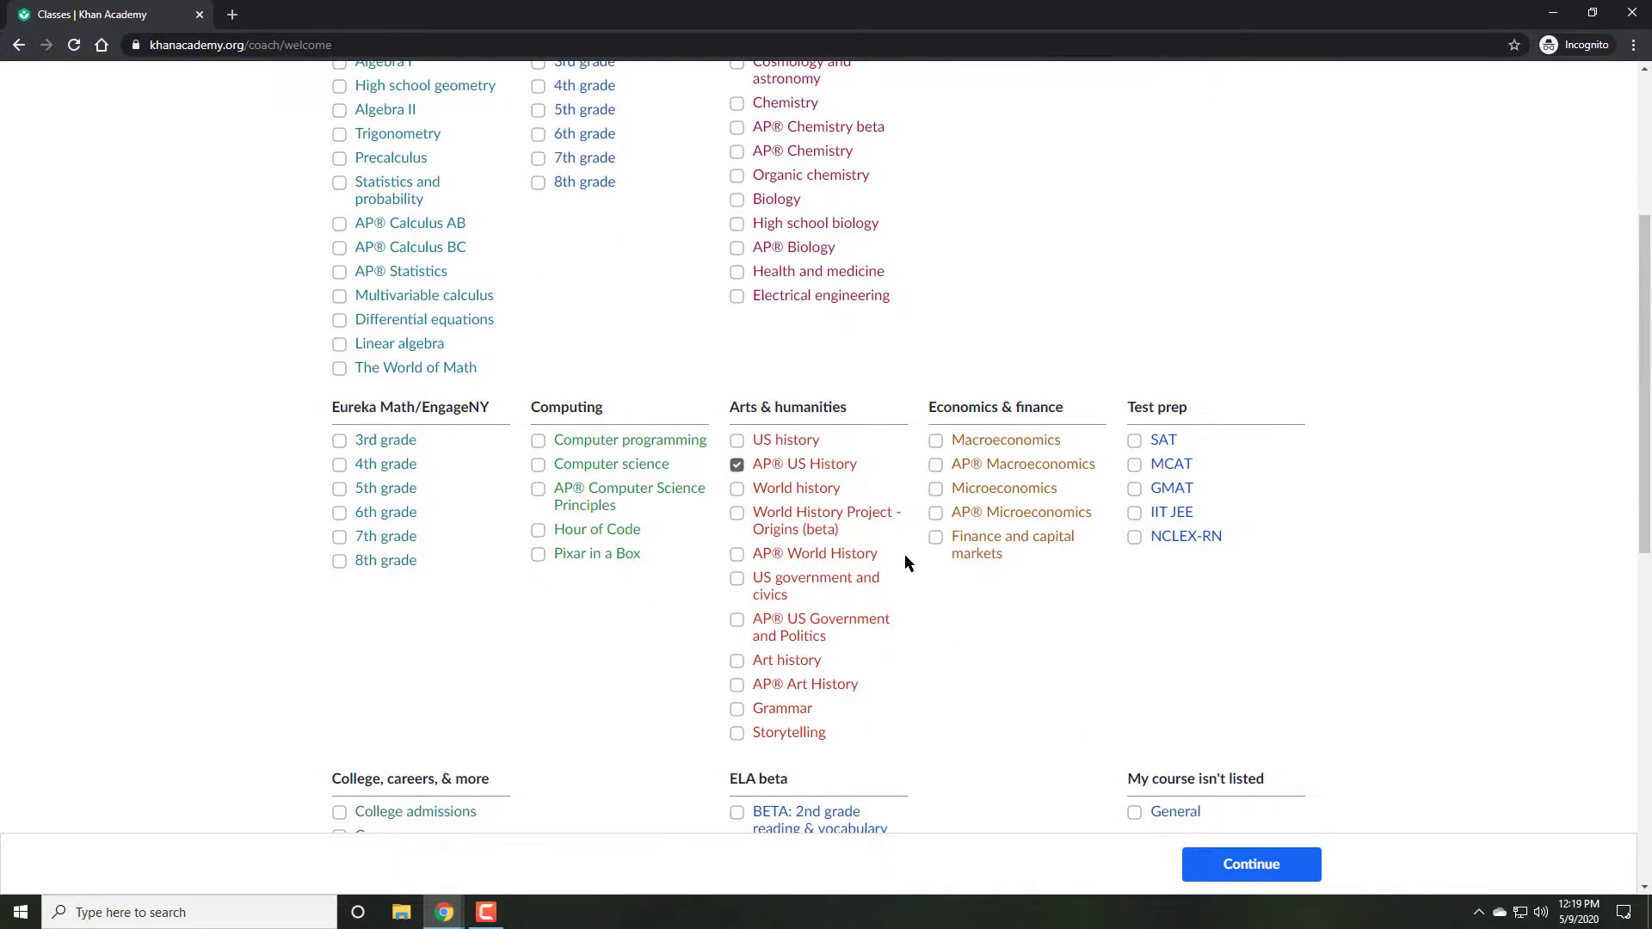
key("Return")
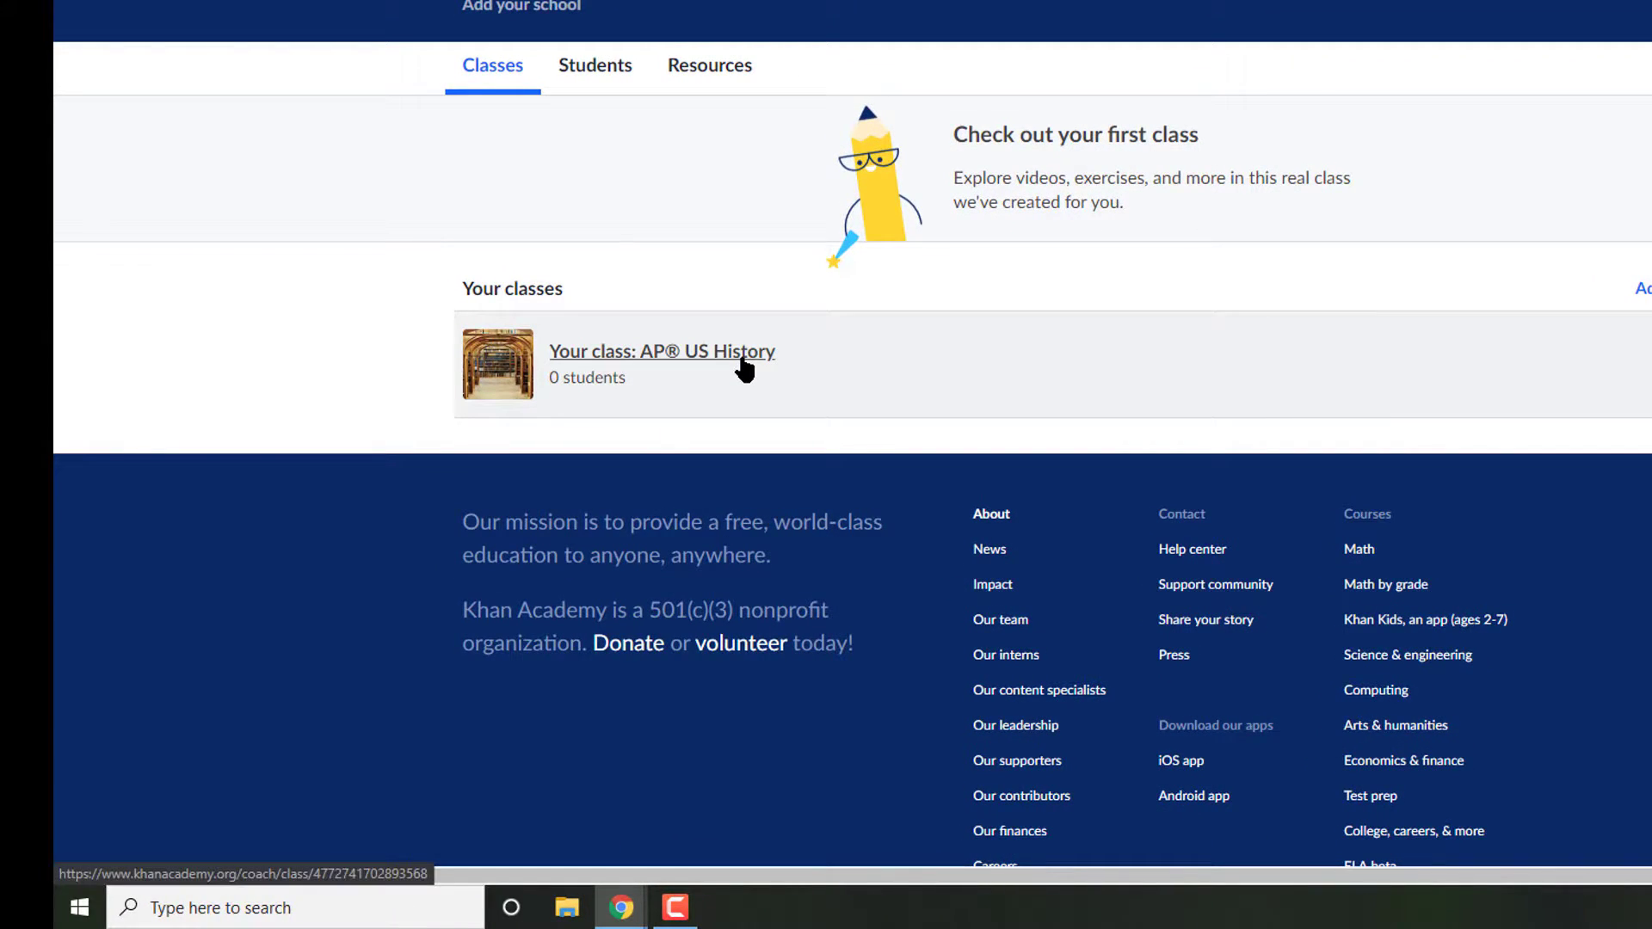
Step: Open the AP® US History class's student roster
left_click(611, 72)
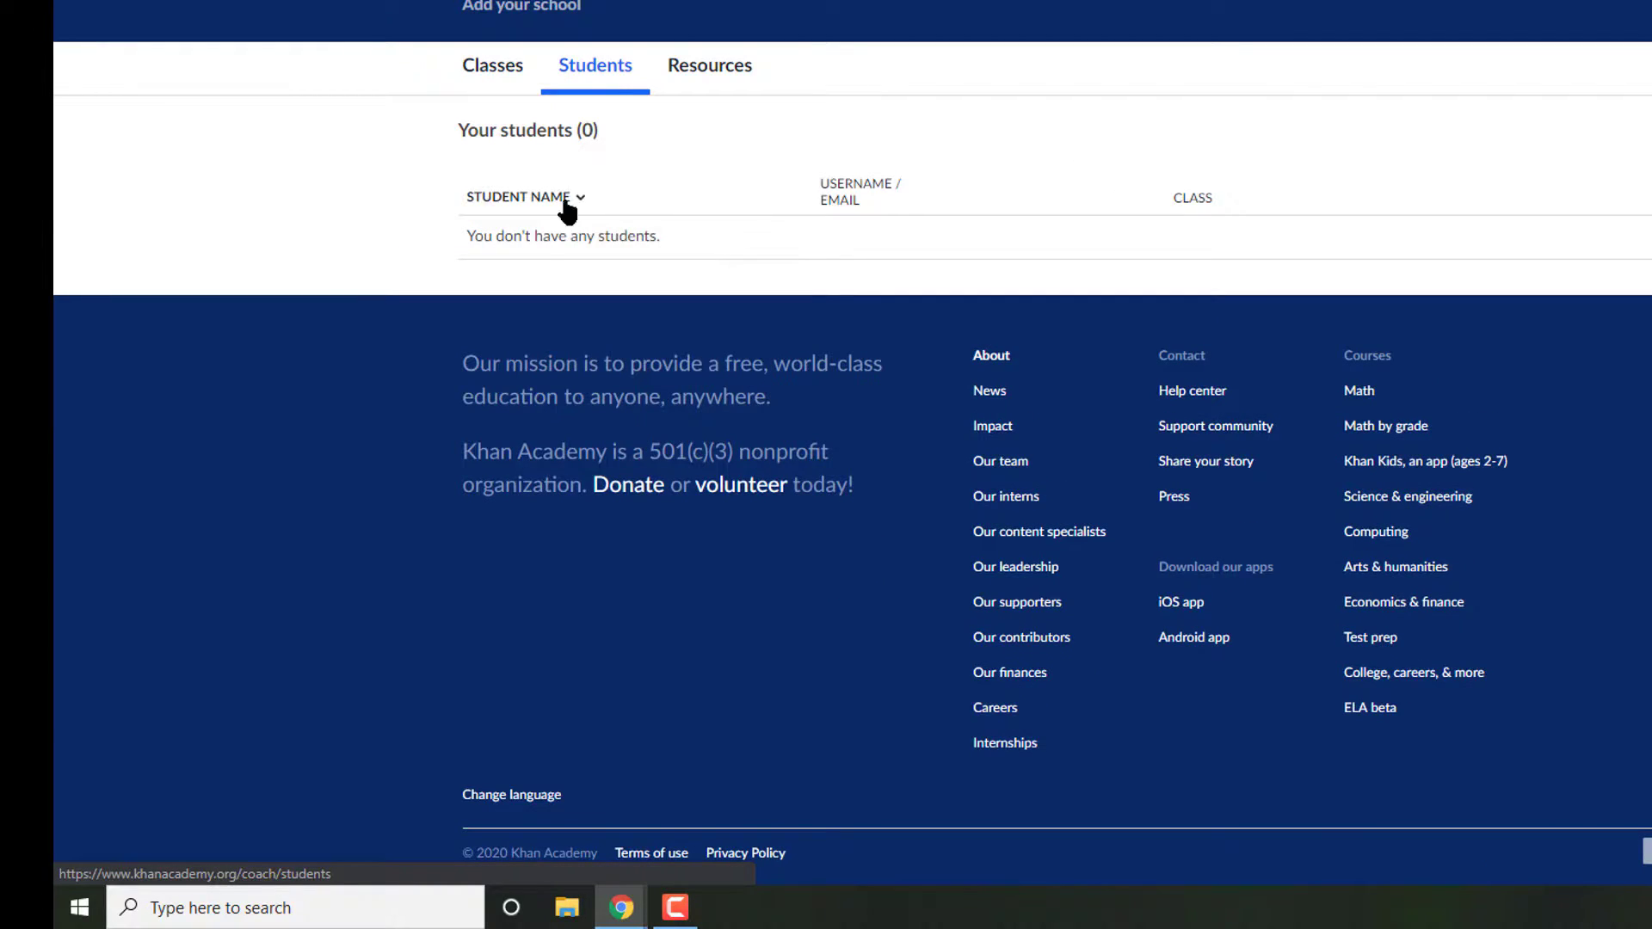
left_click(519, 62)
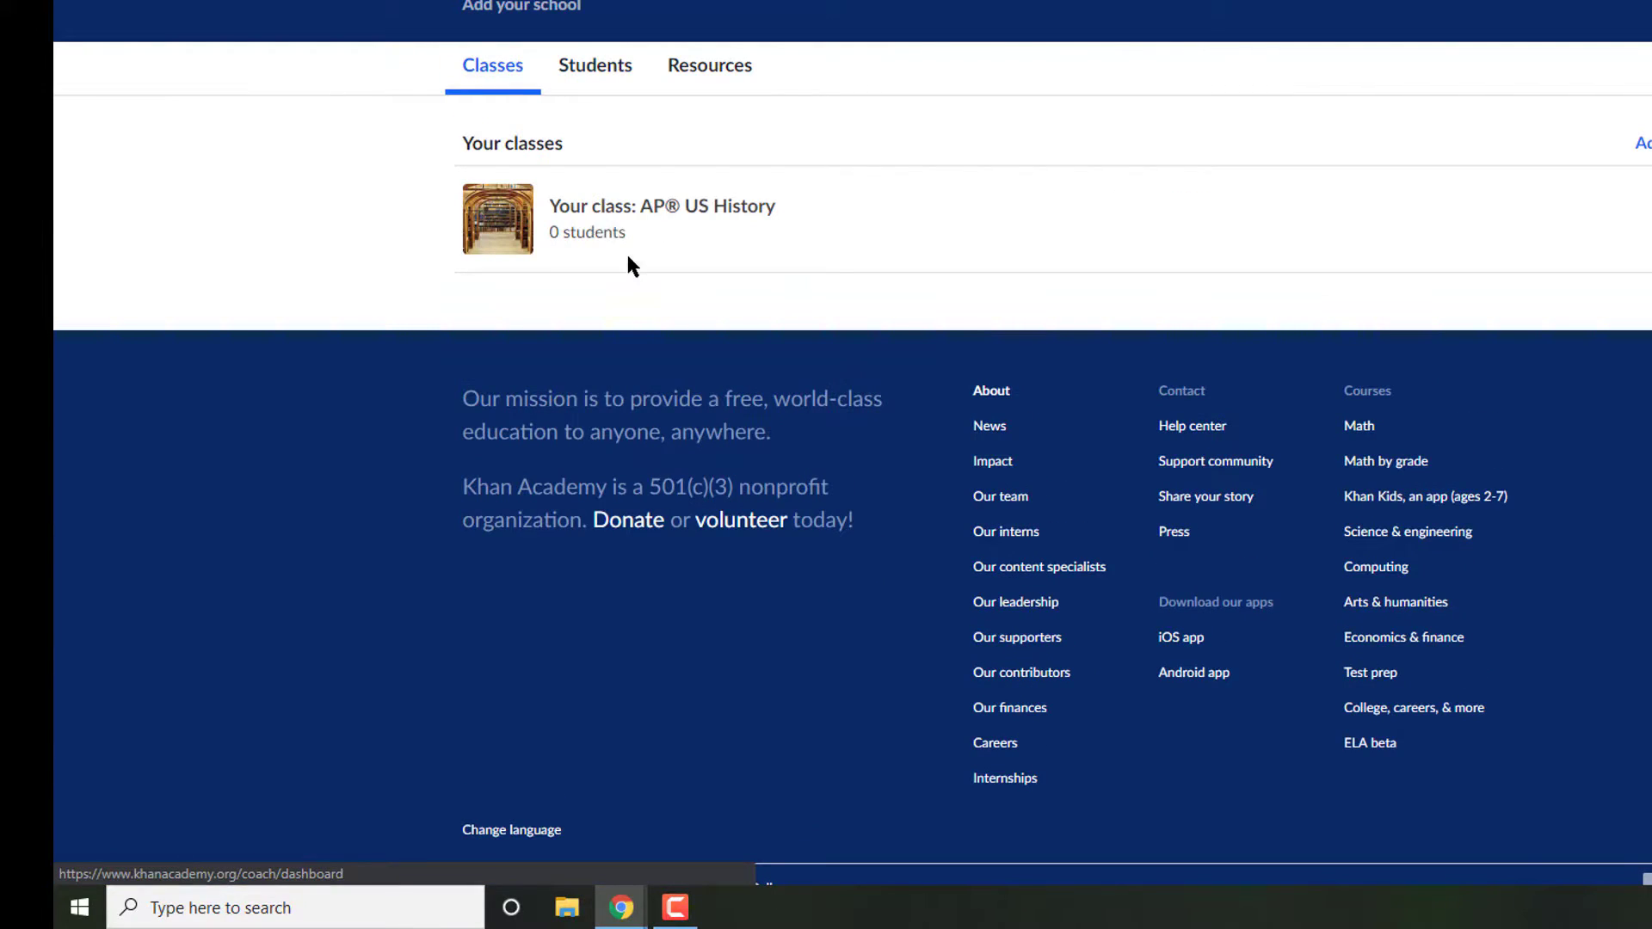
left_click(616, 220)
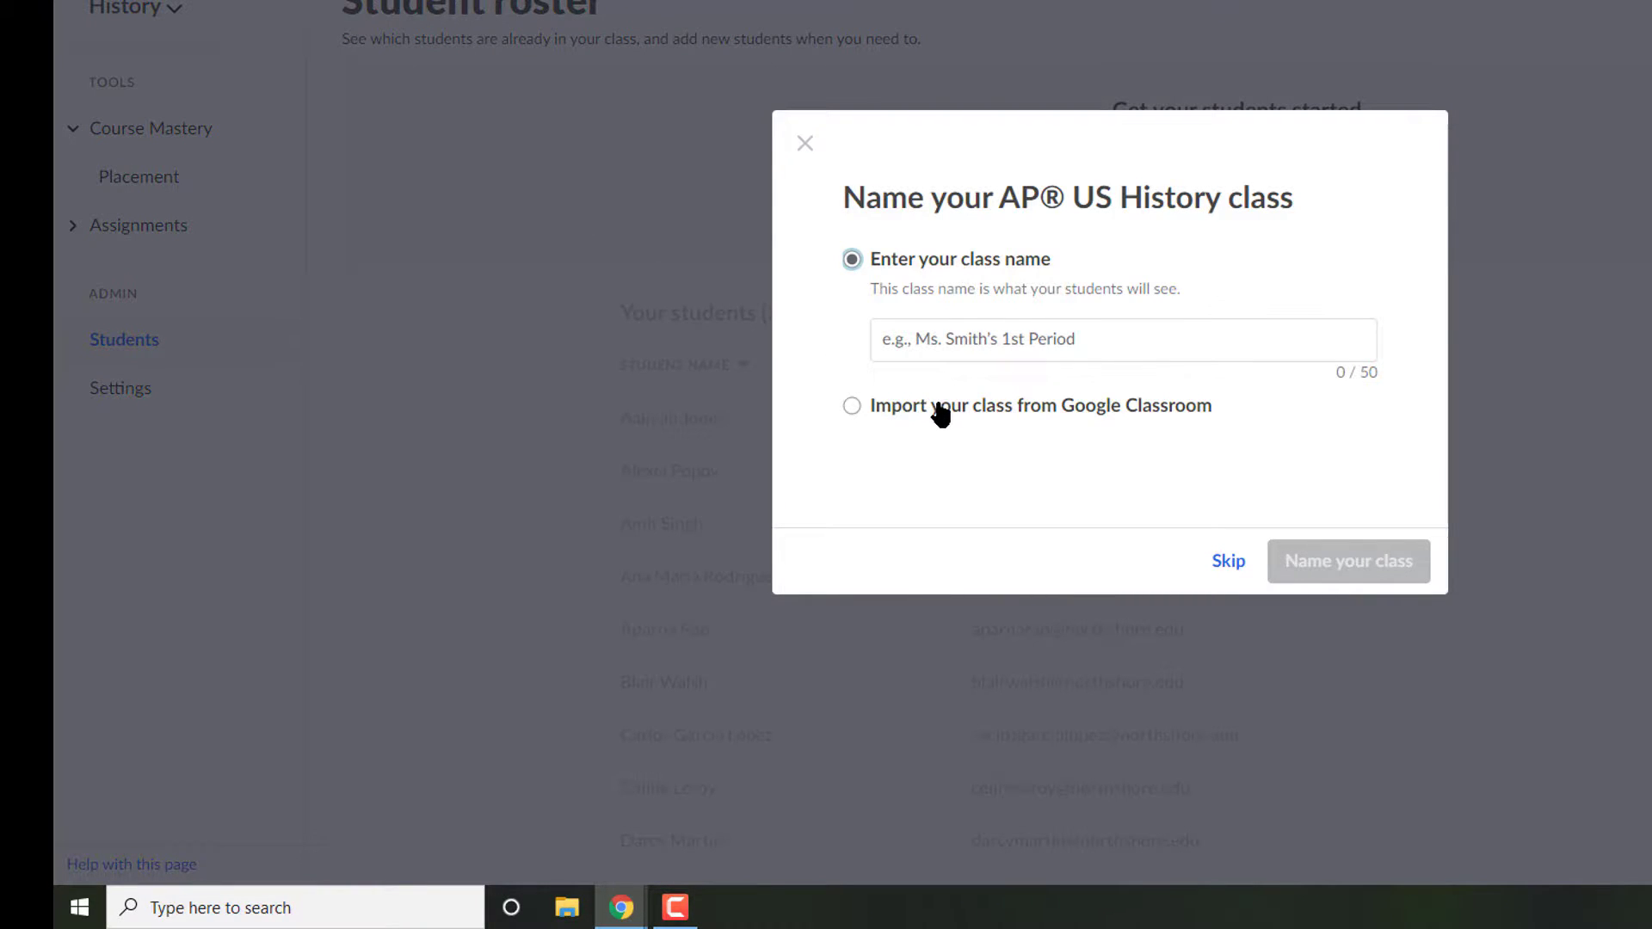
Step: Connect Google Classroom using the teacher's Google account and grant Classroom access
left_click(938, 404)
left_click(945, 379)
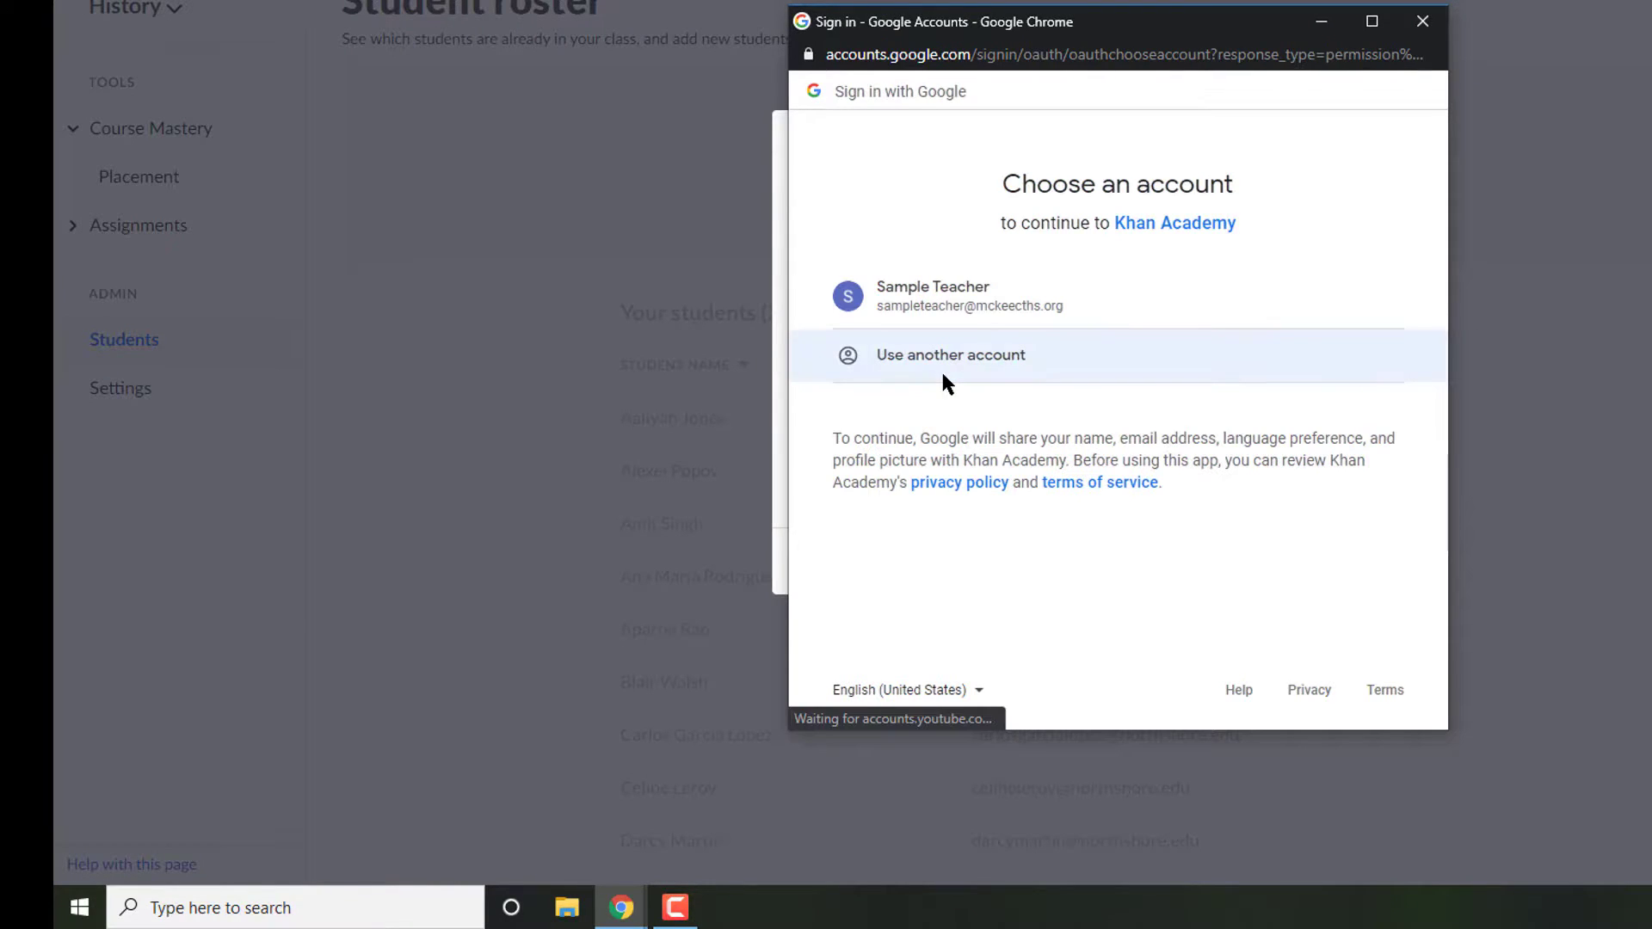
left_click(928, 305)
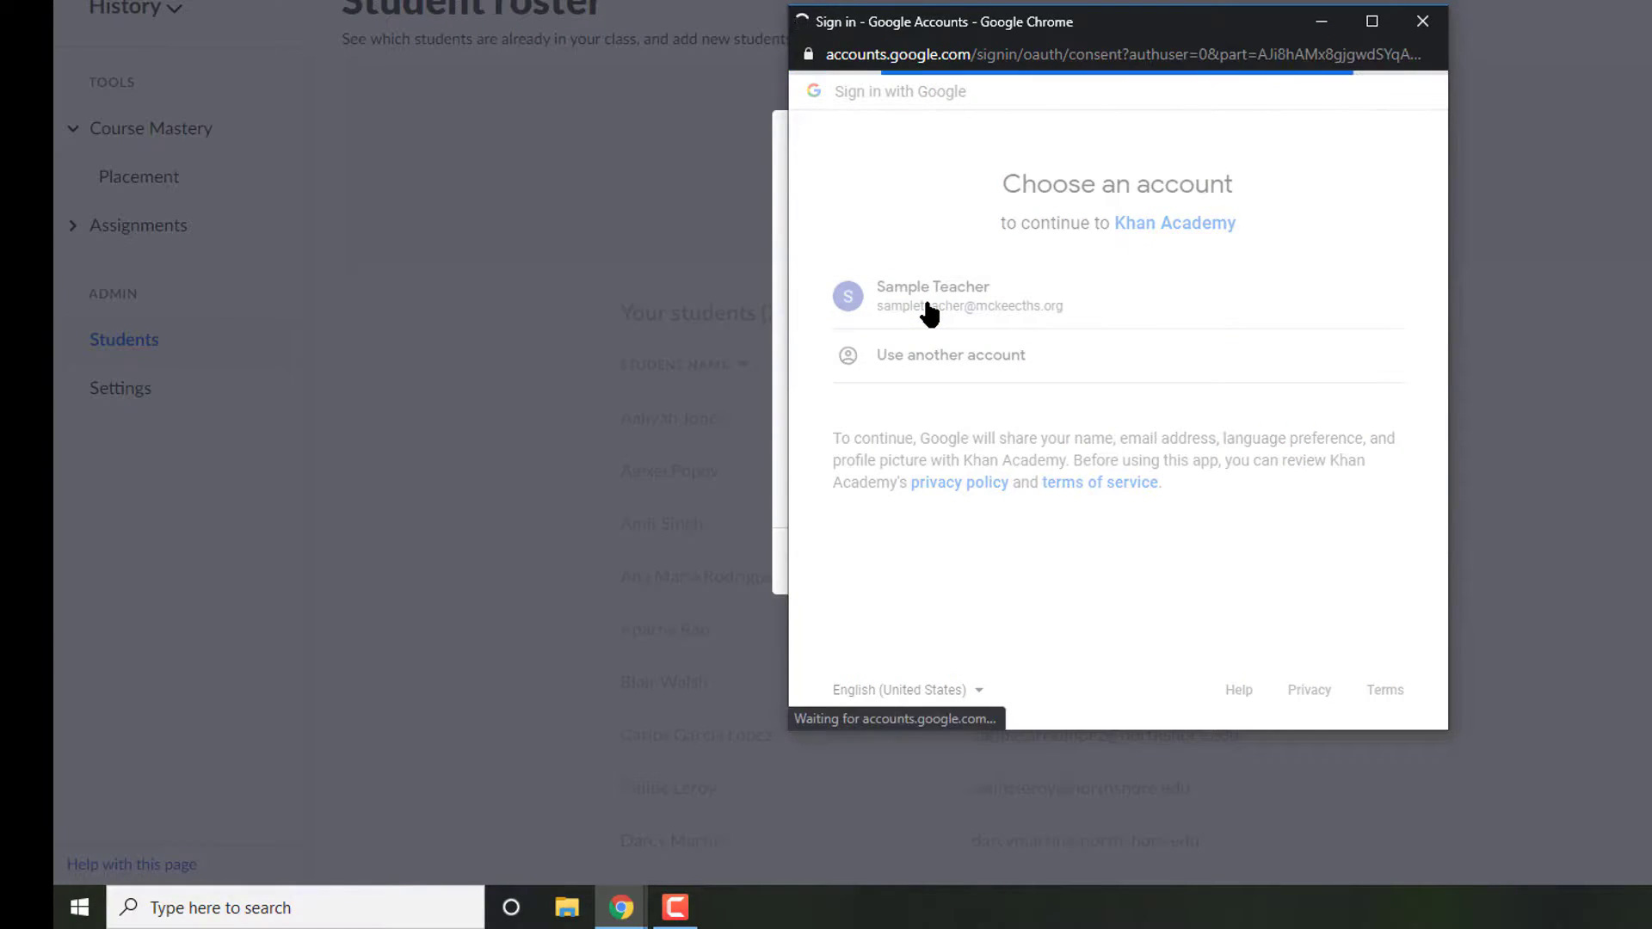
scroll(1267, 559, "down", 1)
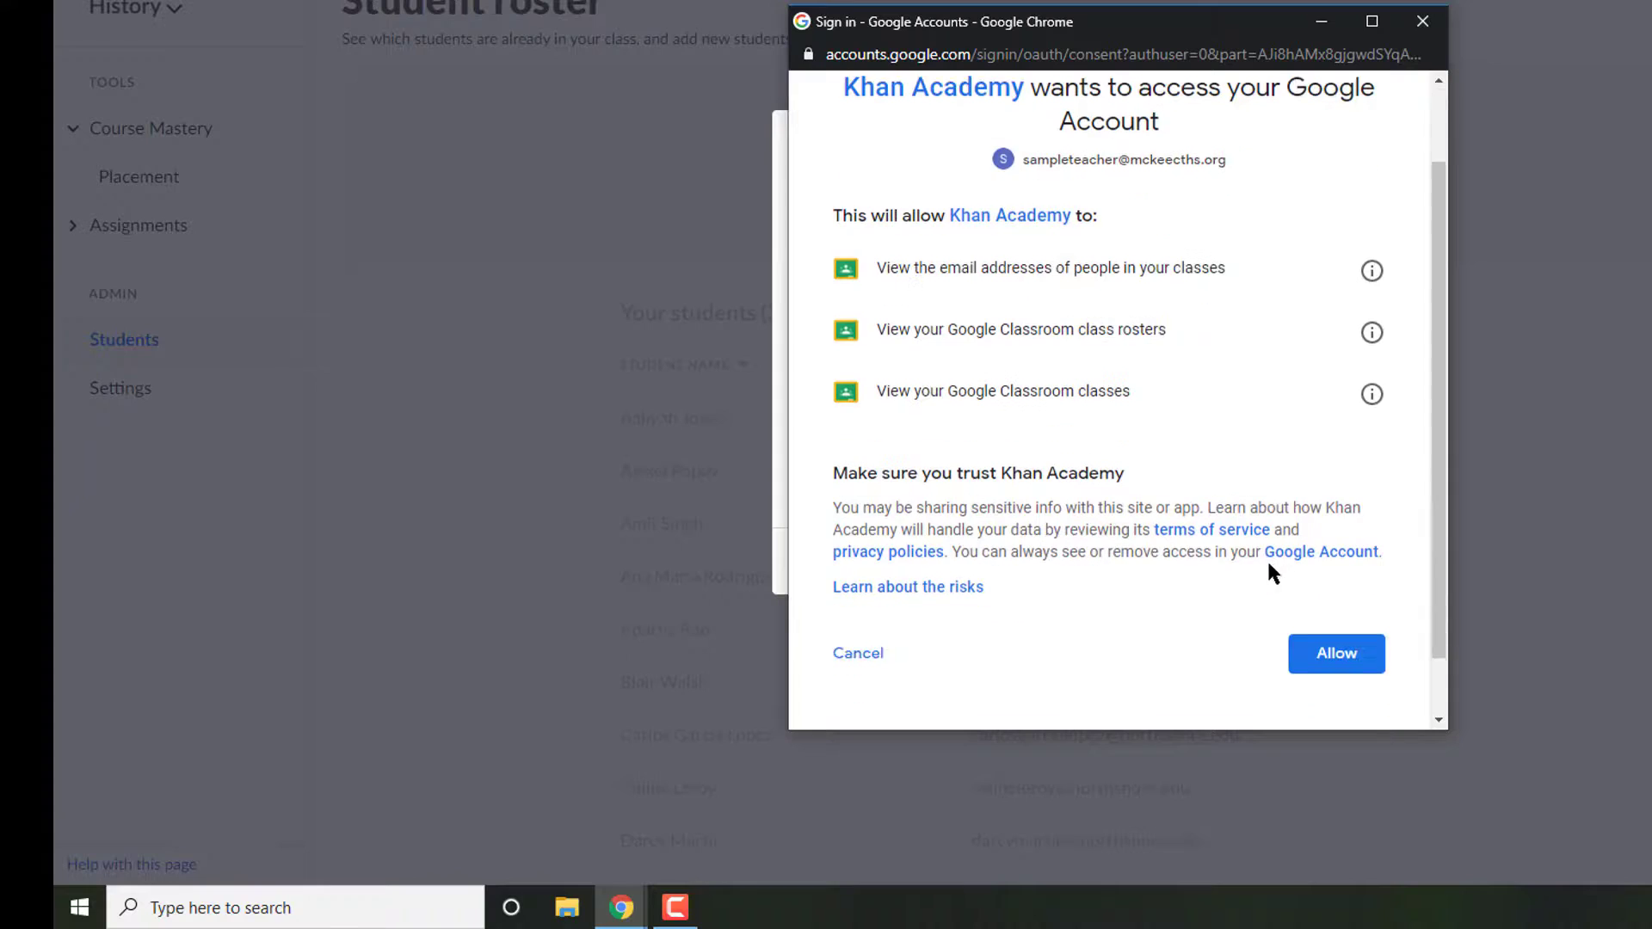
left_click(1329, 645)
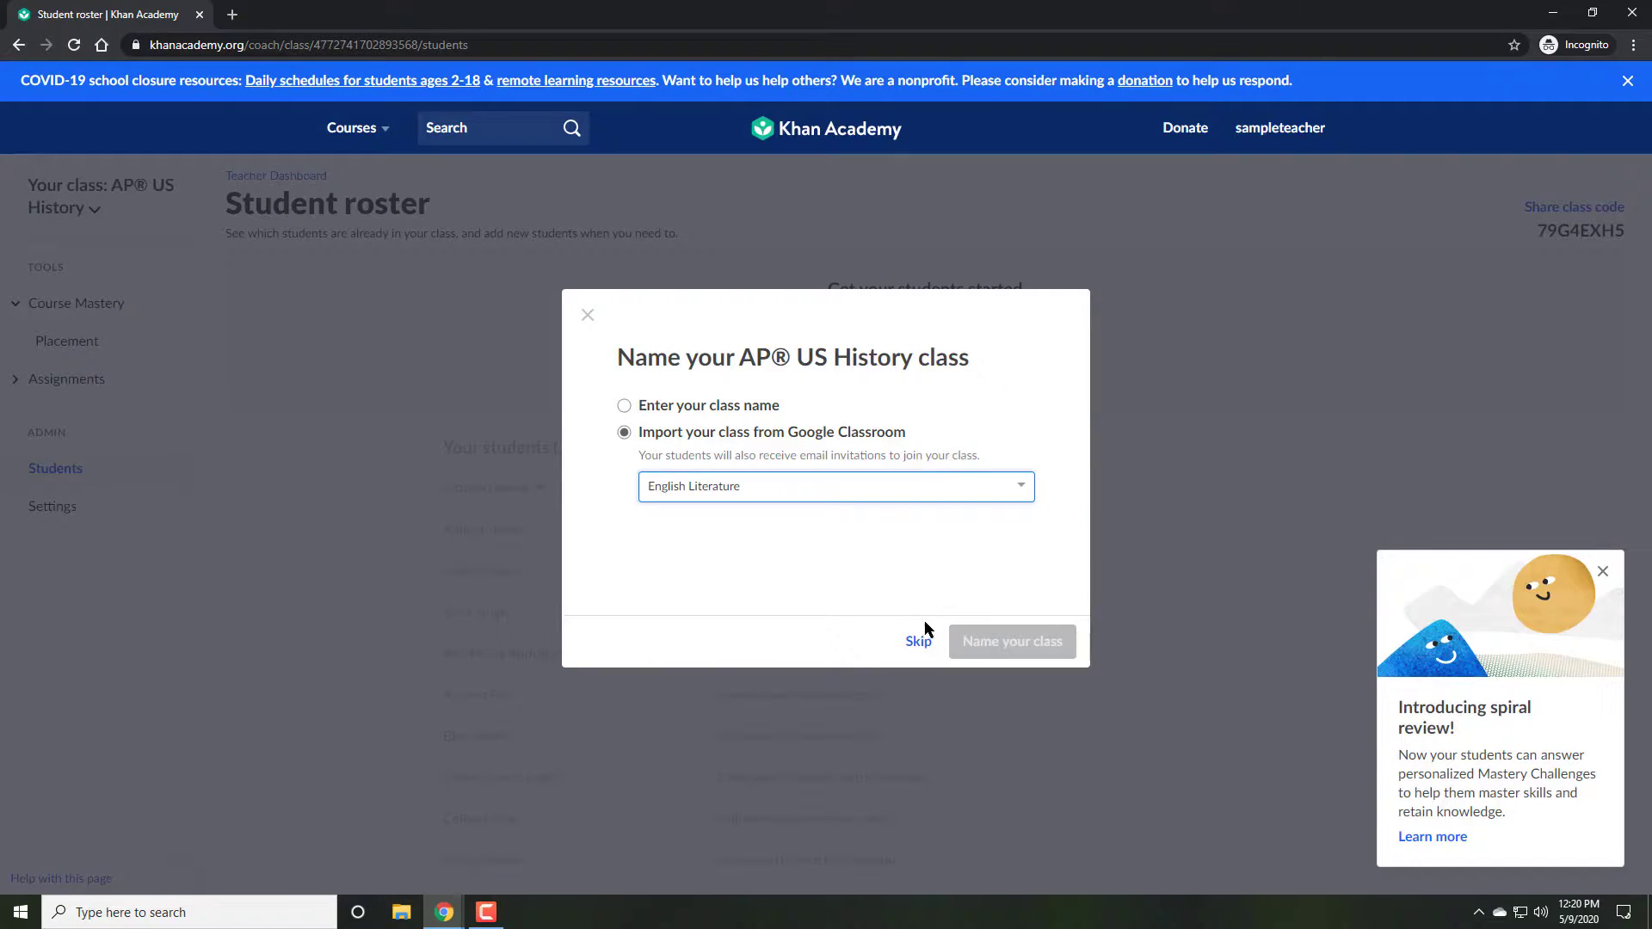
Step: Skip class naming and invite the English Literature Google Classroom class's students to the roster
left_click(921, 637)
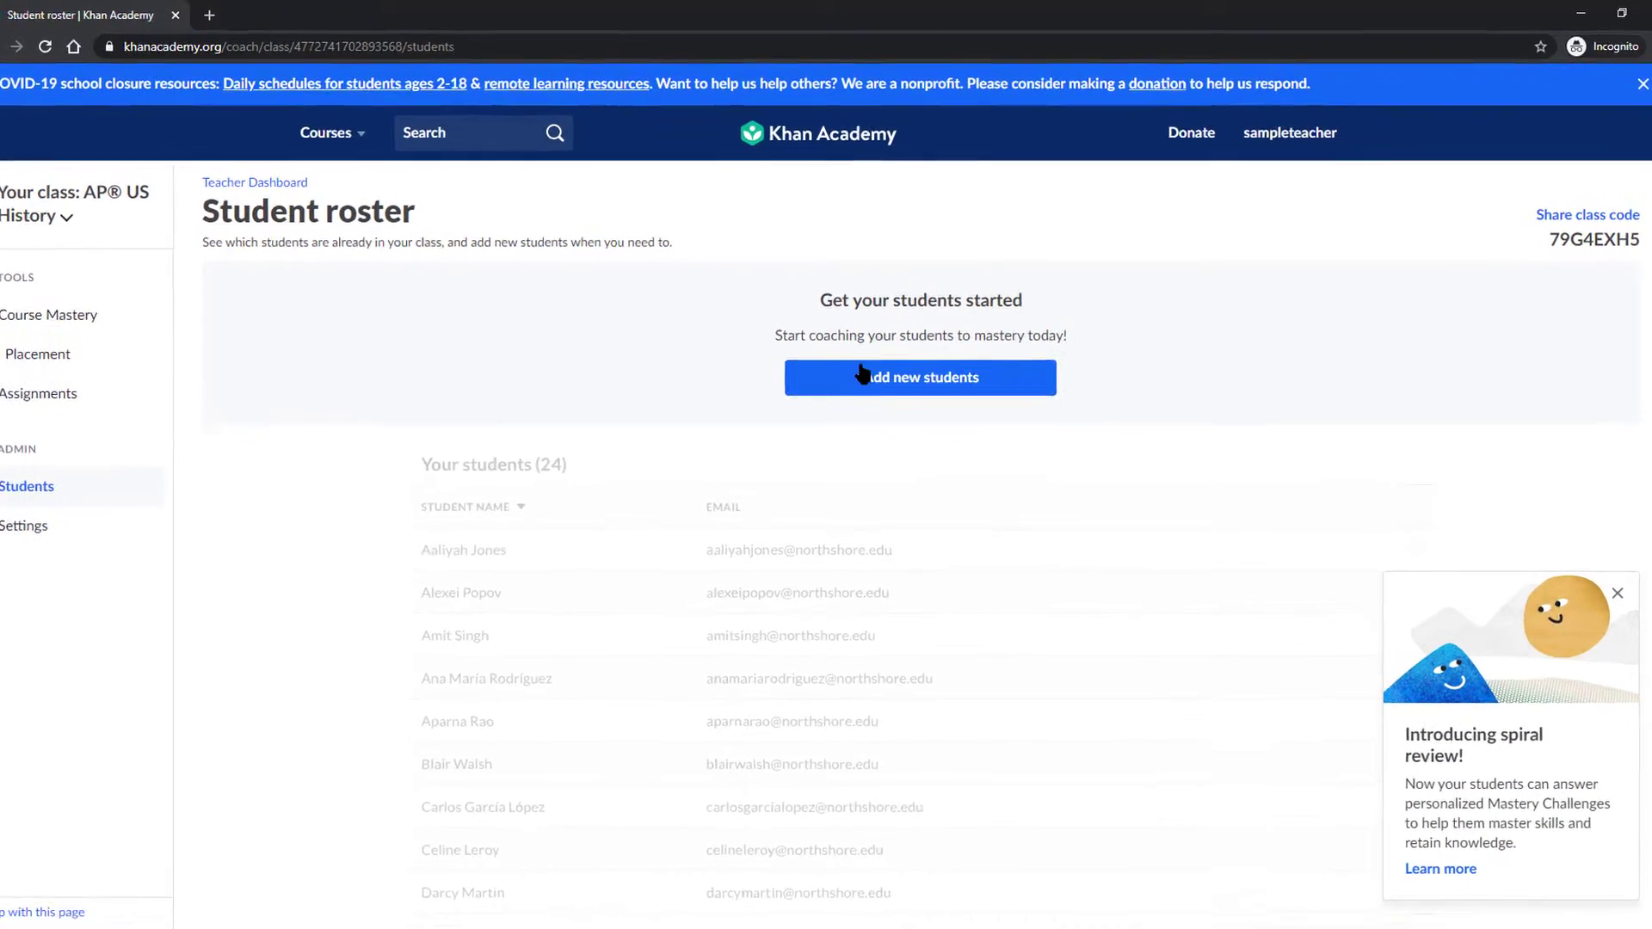
left_click(863, 377)
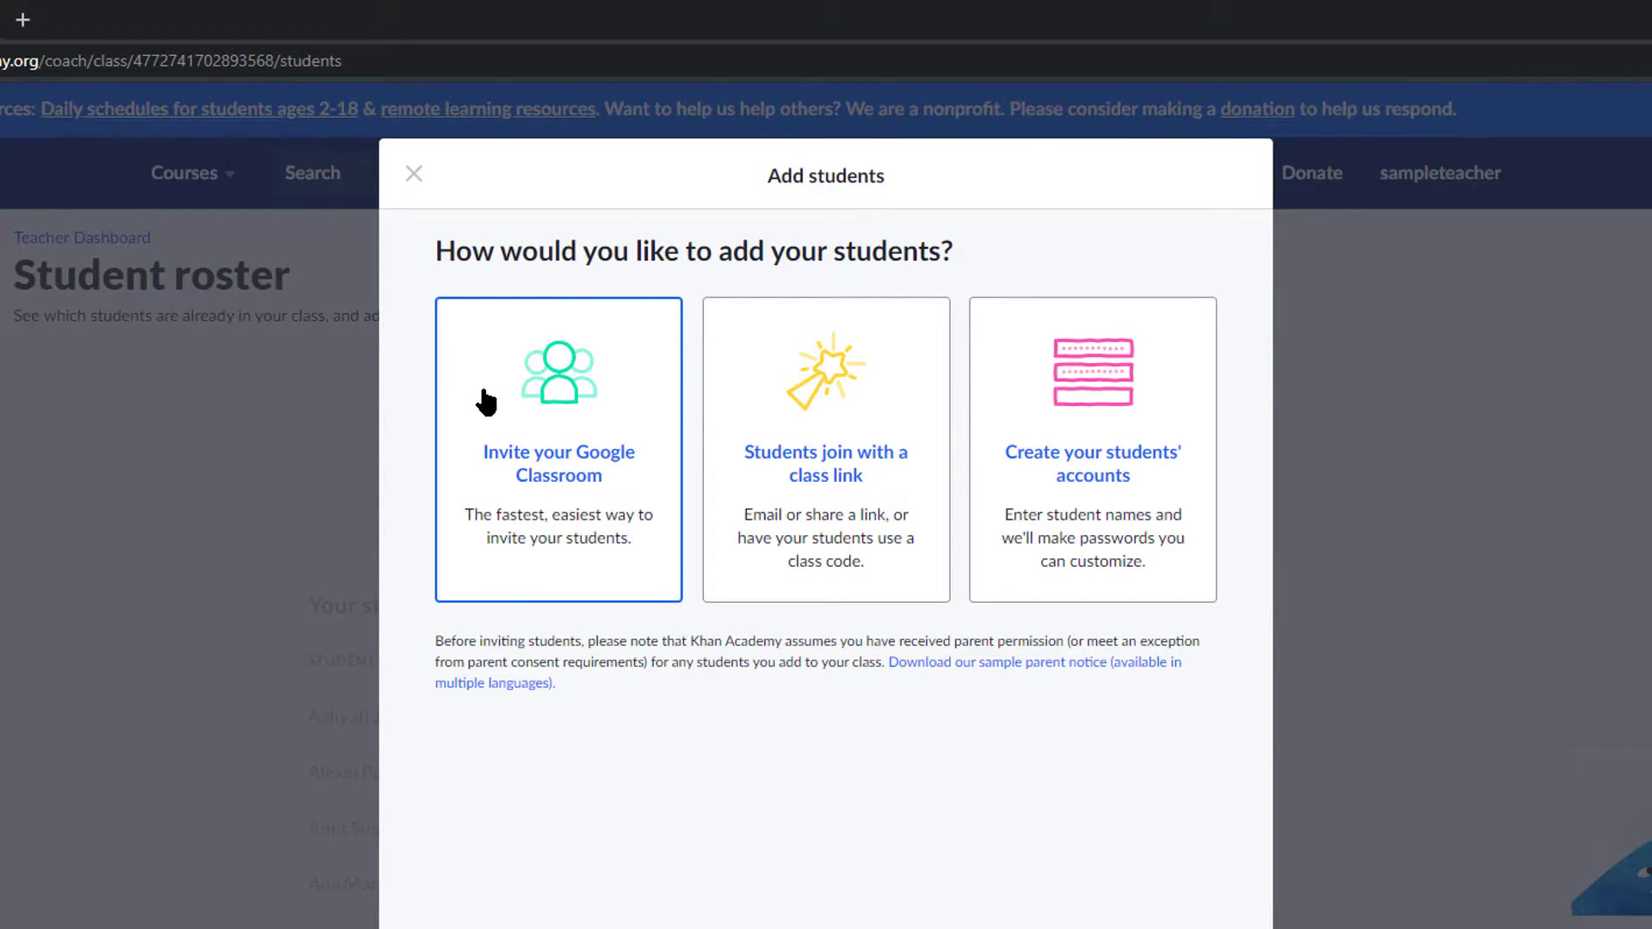
left_click(564, 433)
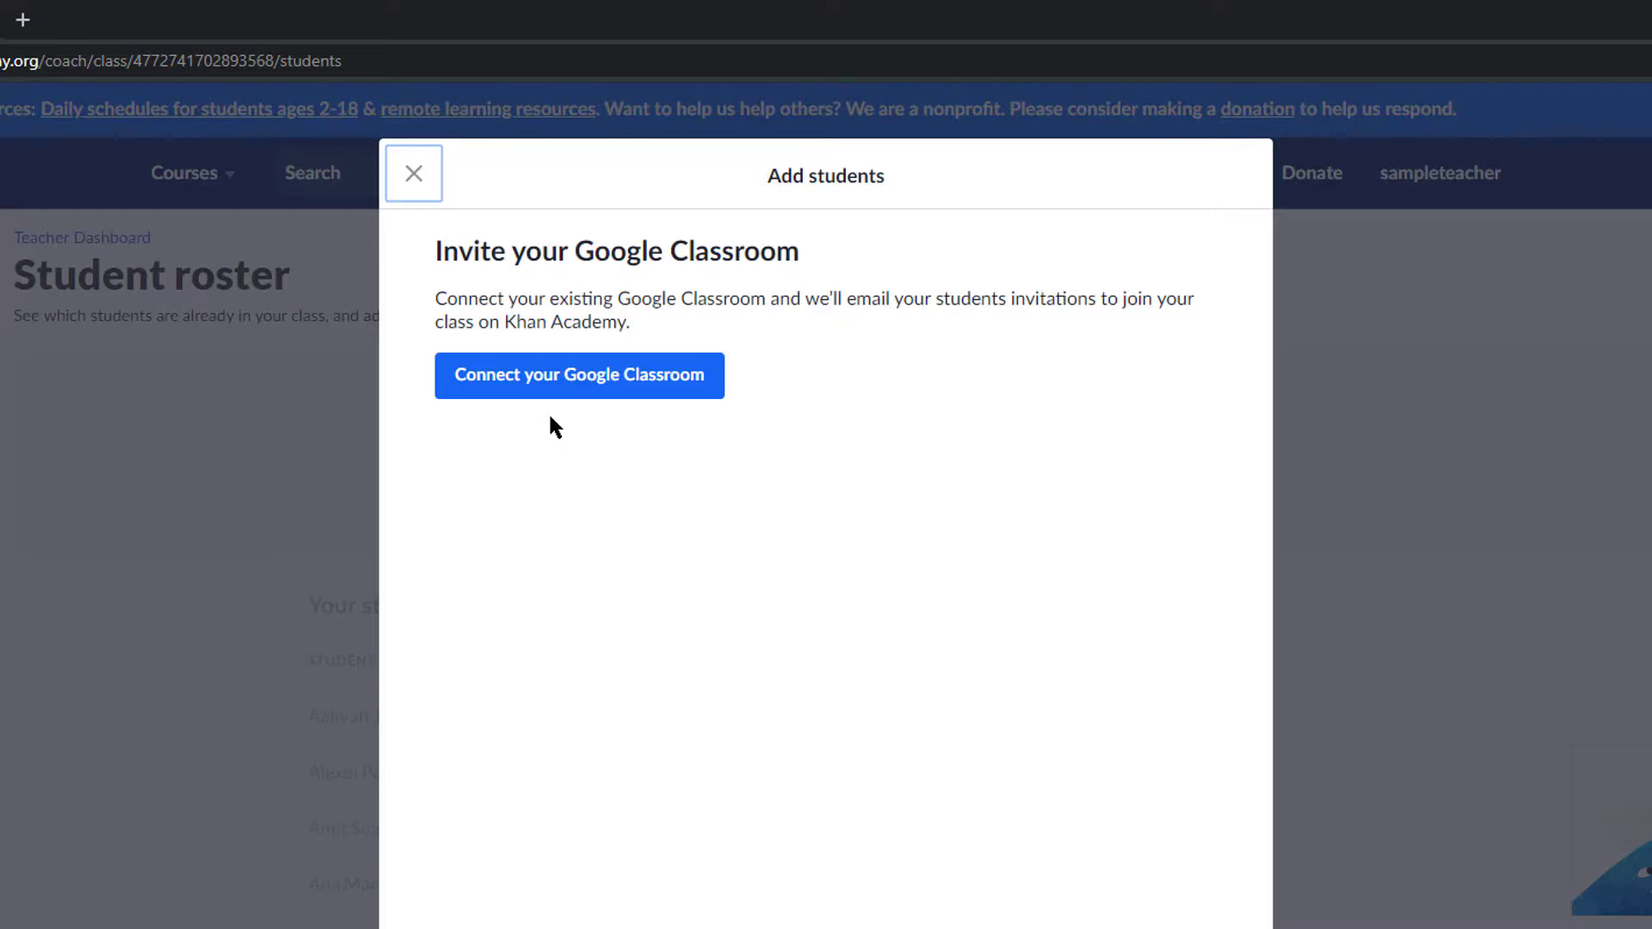
left_click(541, 393)
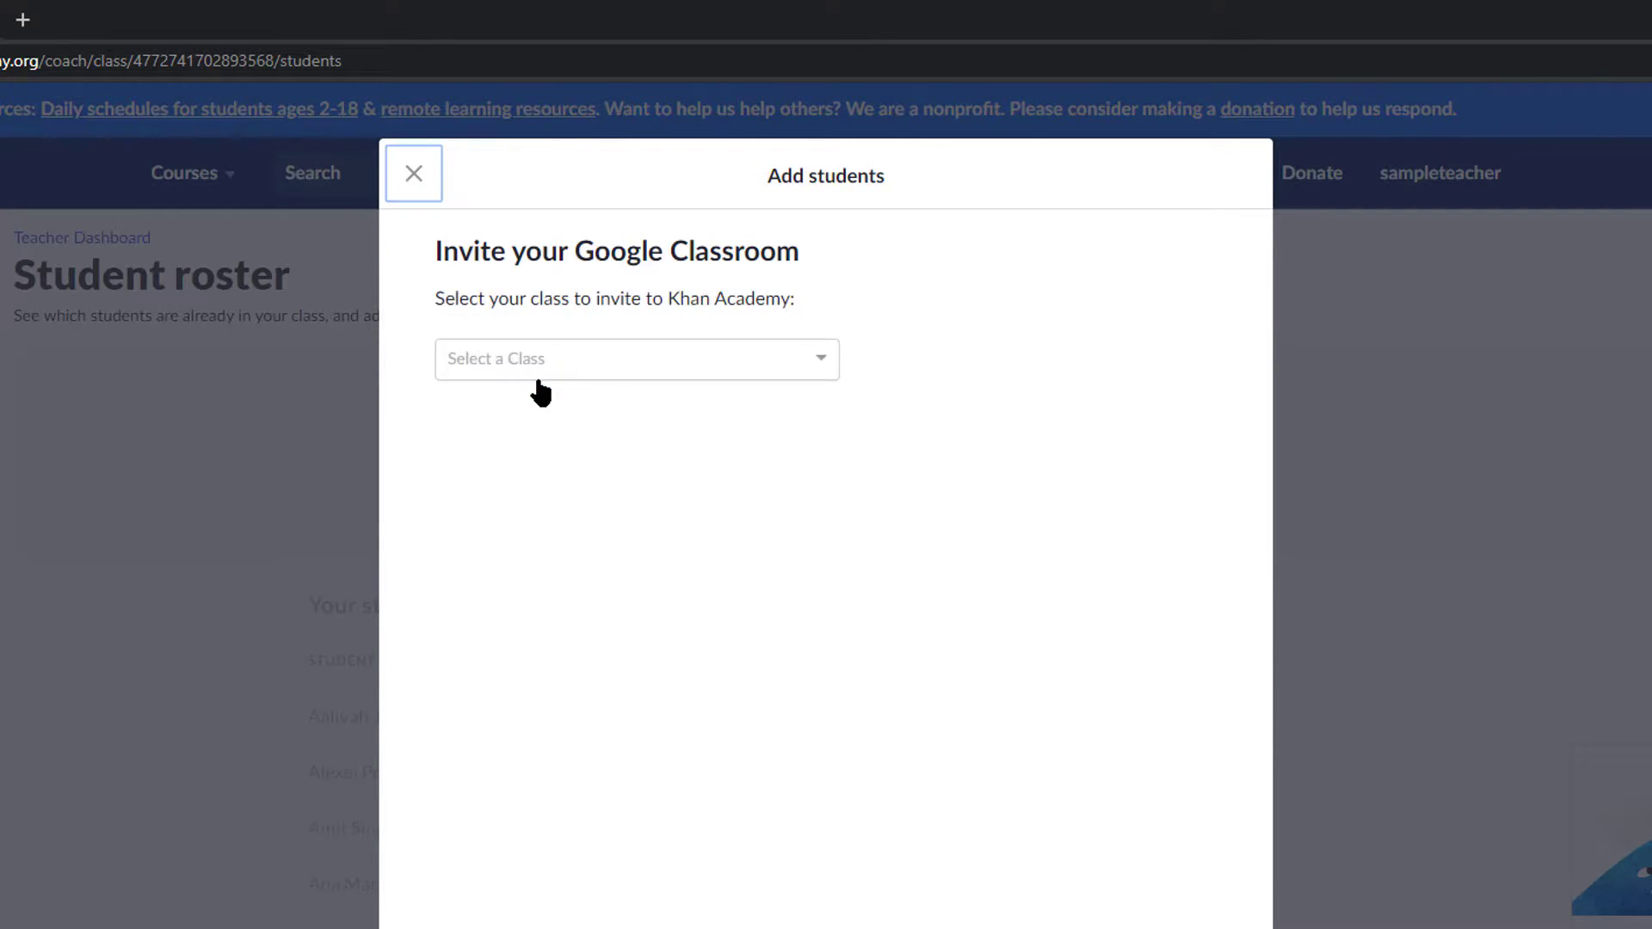
left_click(535, 368)
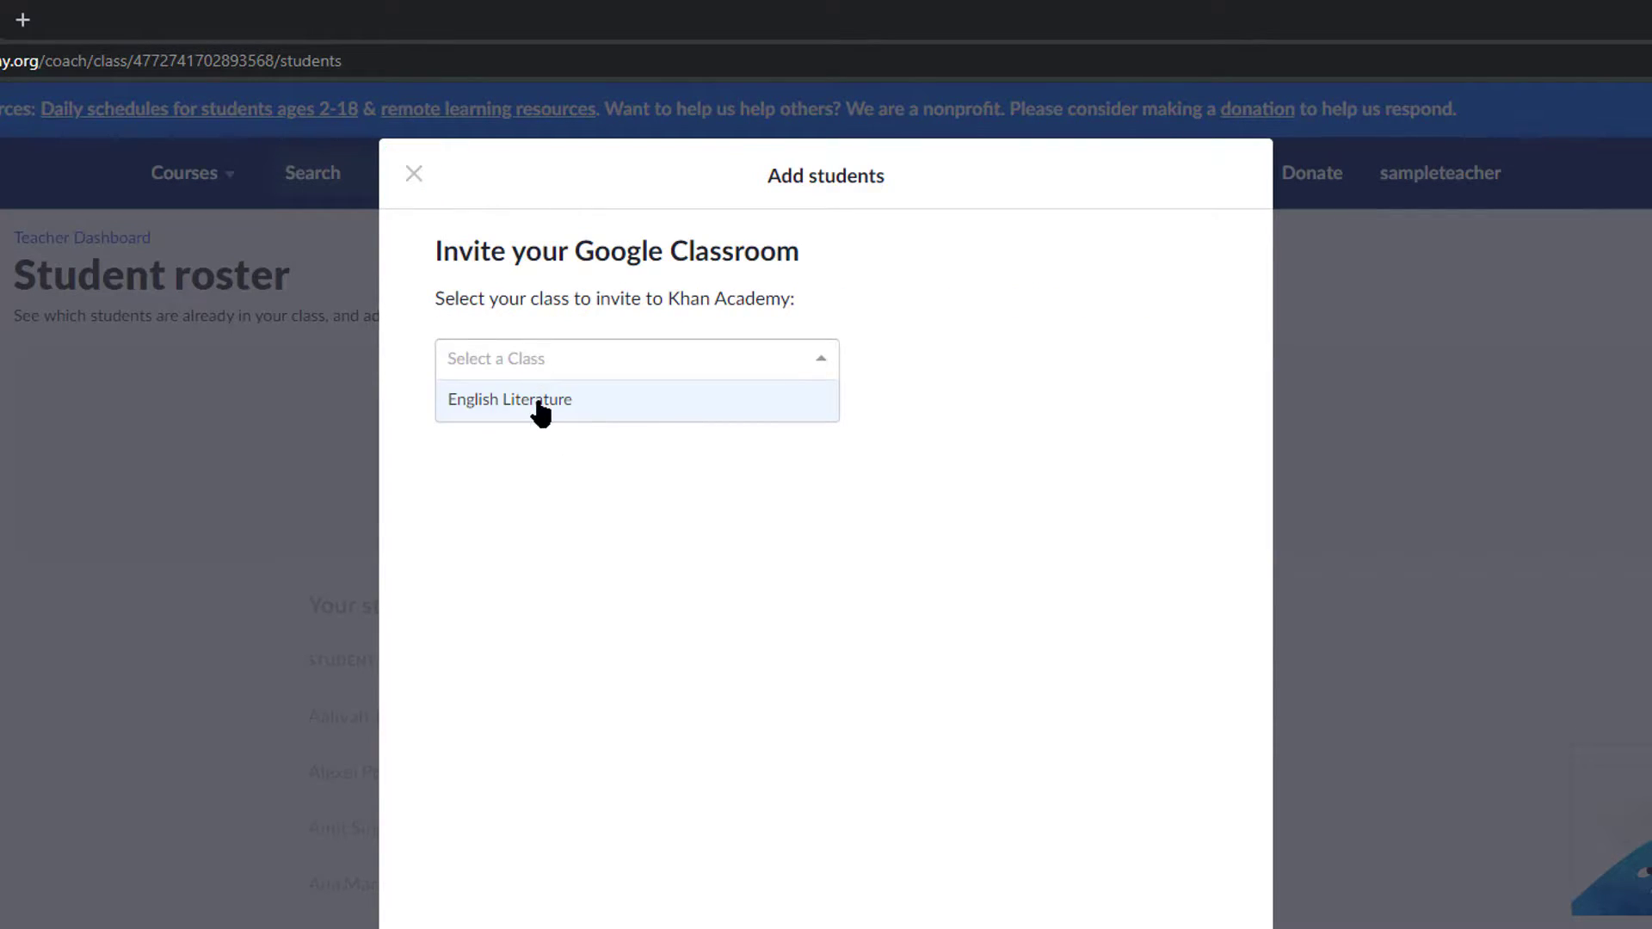
left_click(539, 405)
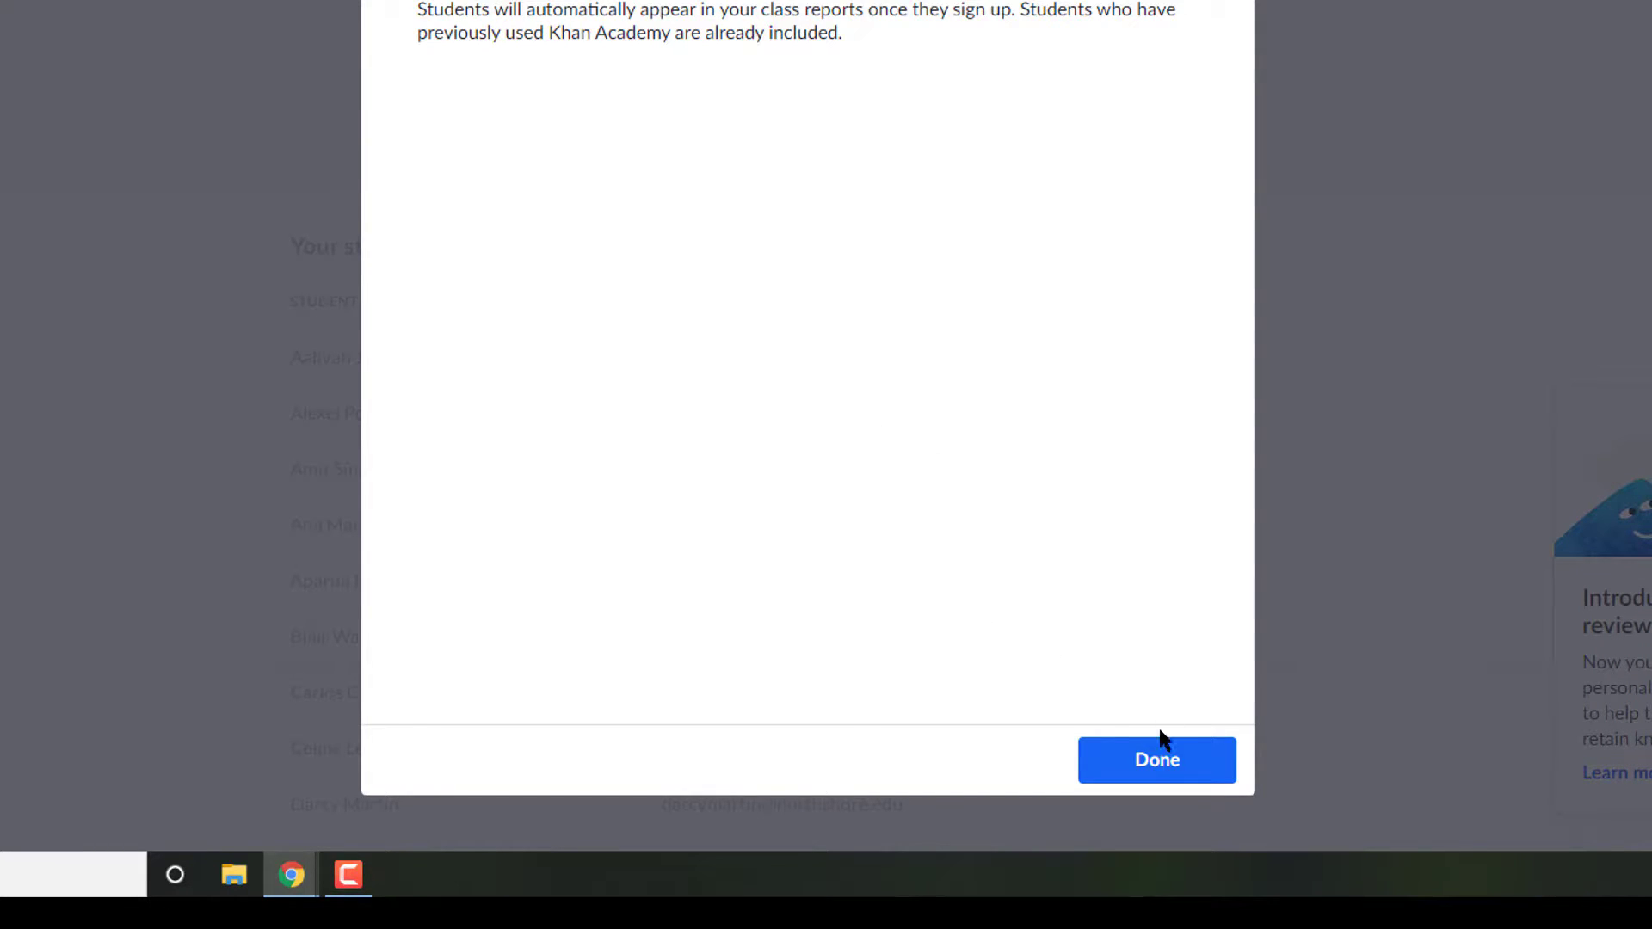
left_click(1163, 762)
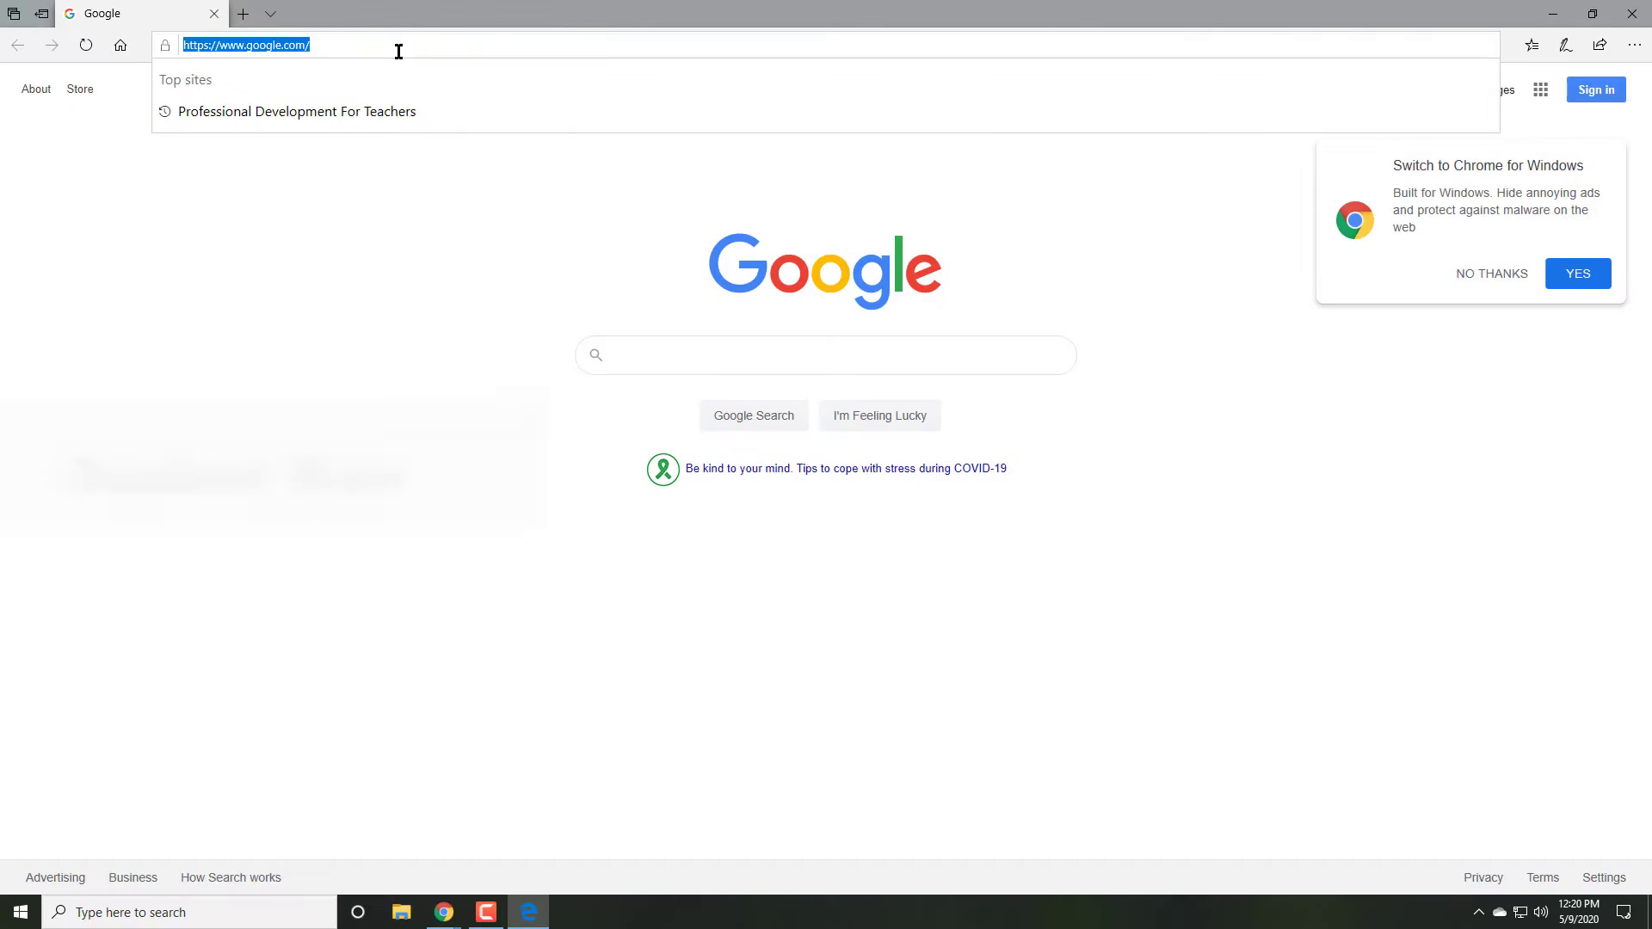
Step: Search for khanacademy in Edge and open the Khan Academy login page
type("khanacademy")
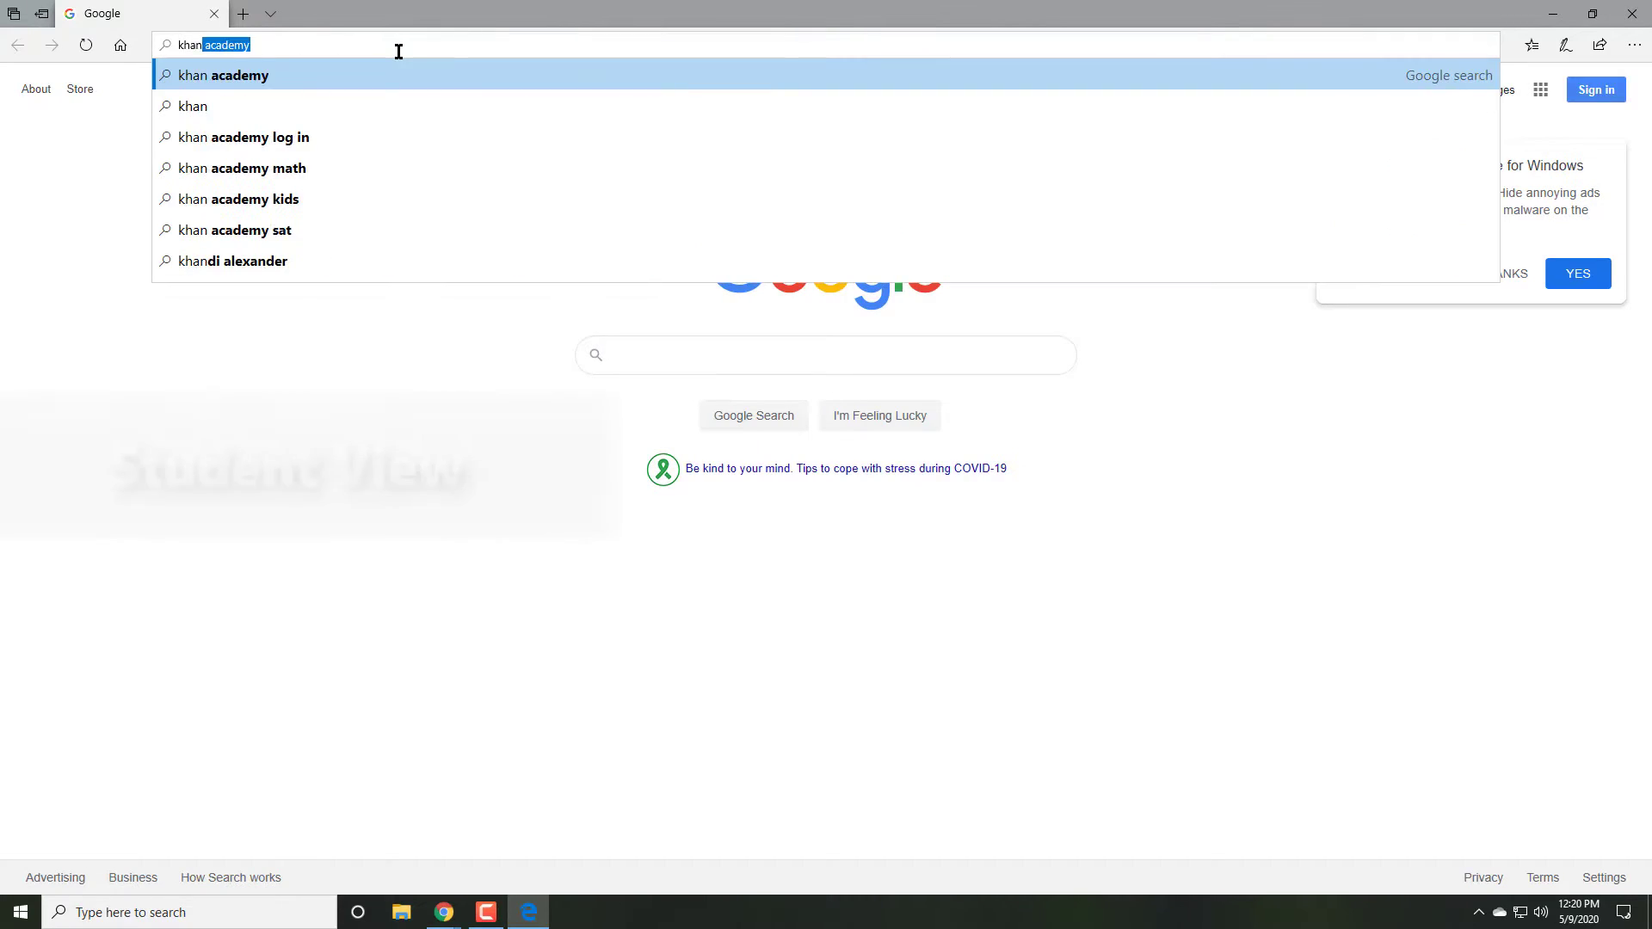
key("Return")
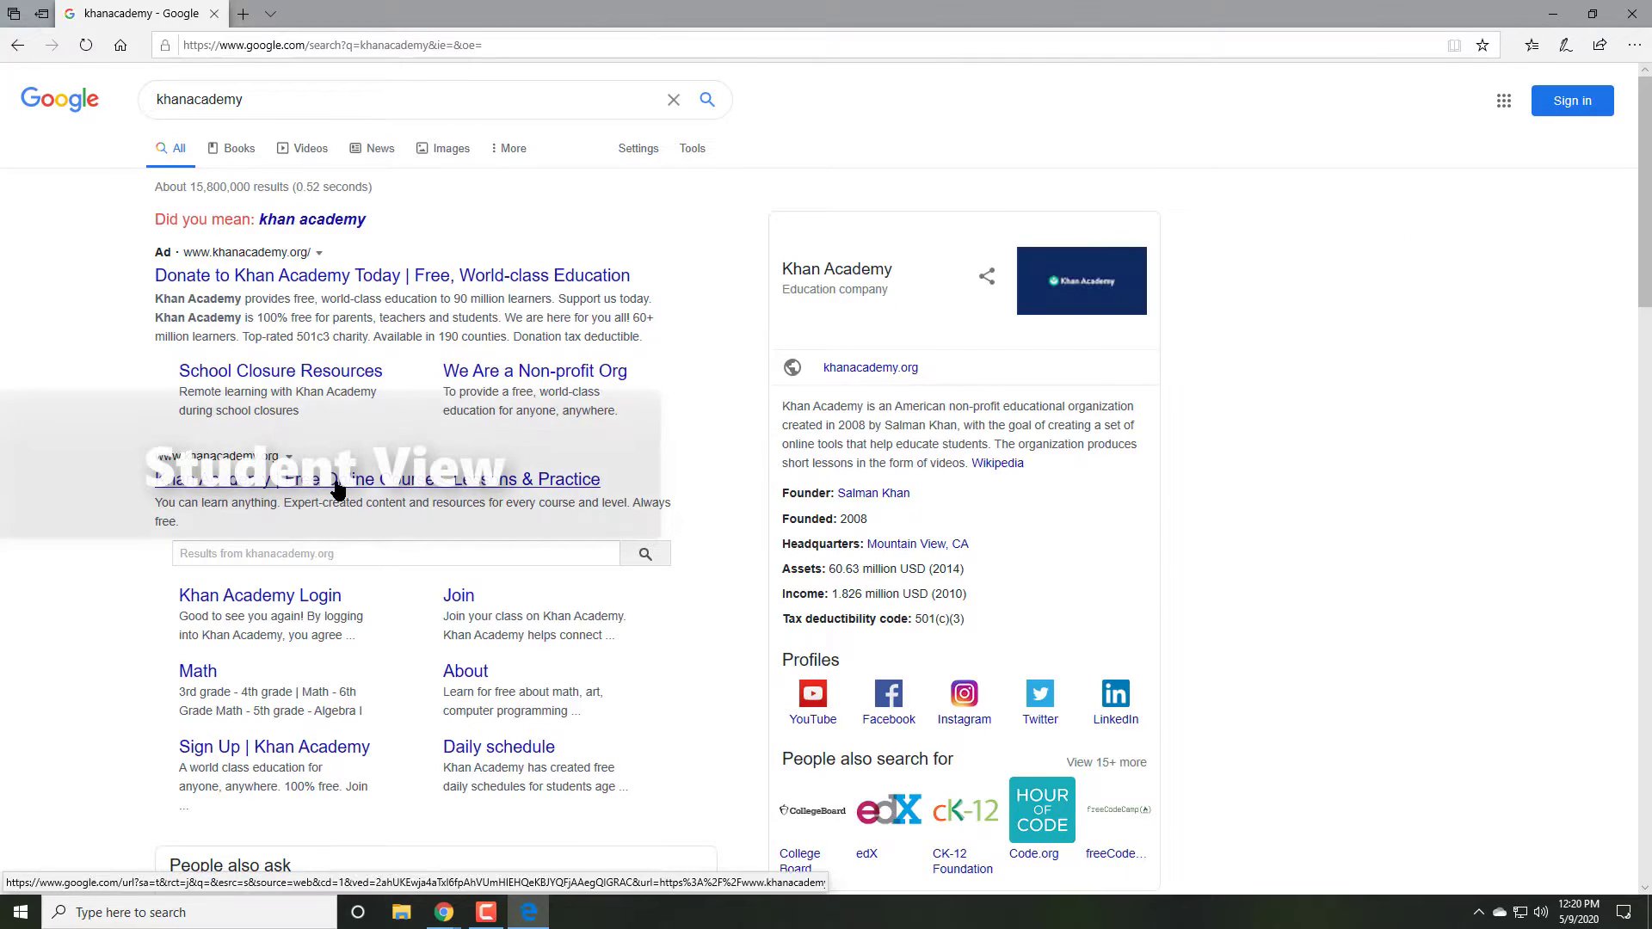
left_click(339, 480)
left_click(1231, 90)
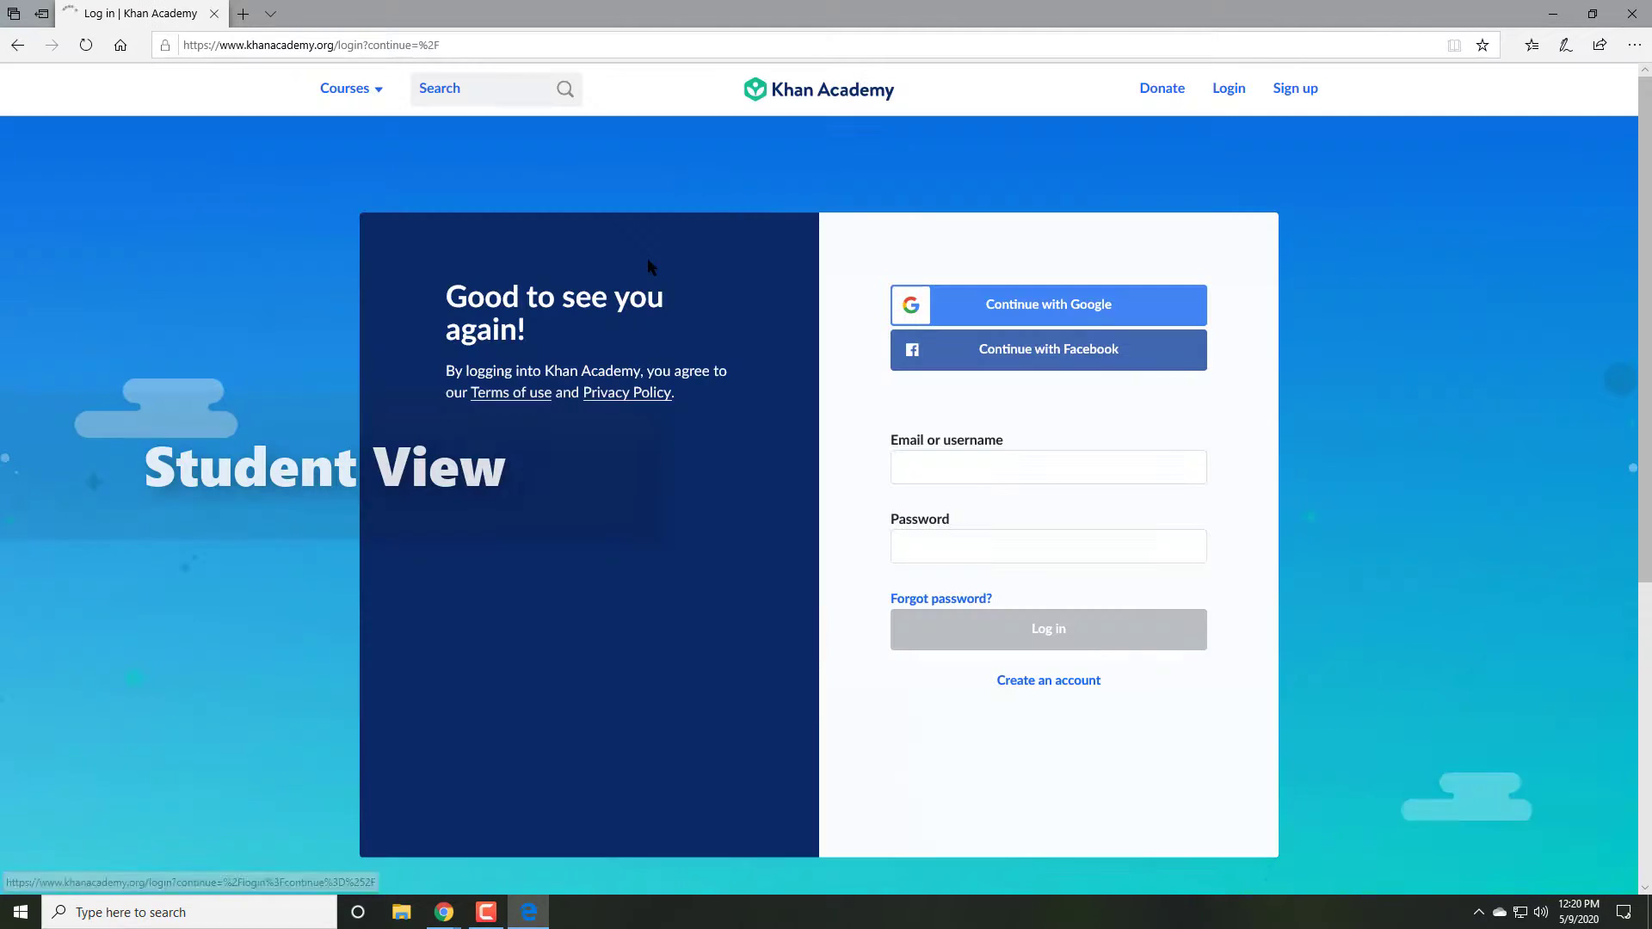
Step: Sign in with the student's Google account, entering its password and allowing access
left_click(996, 302)
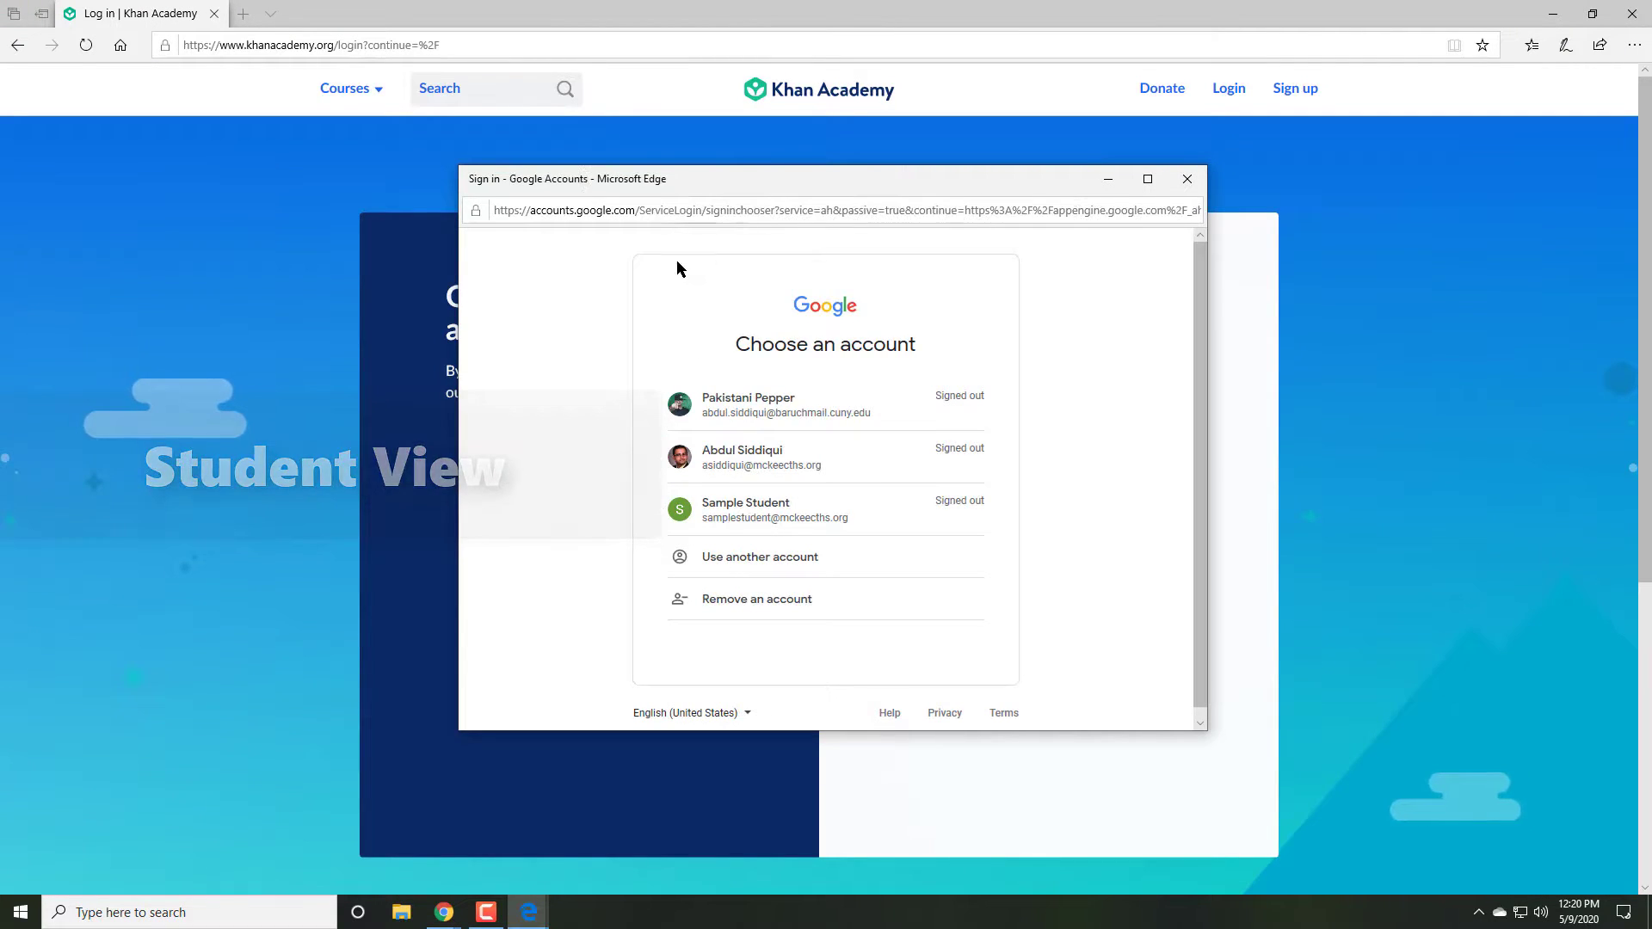
left_click(771, 529)
type("••••••••••••")
key("Return")
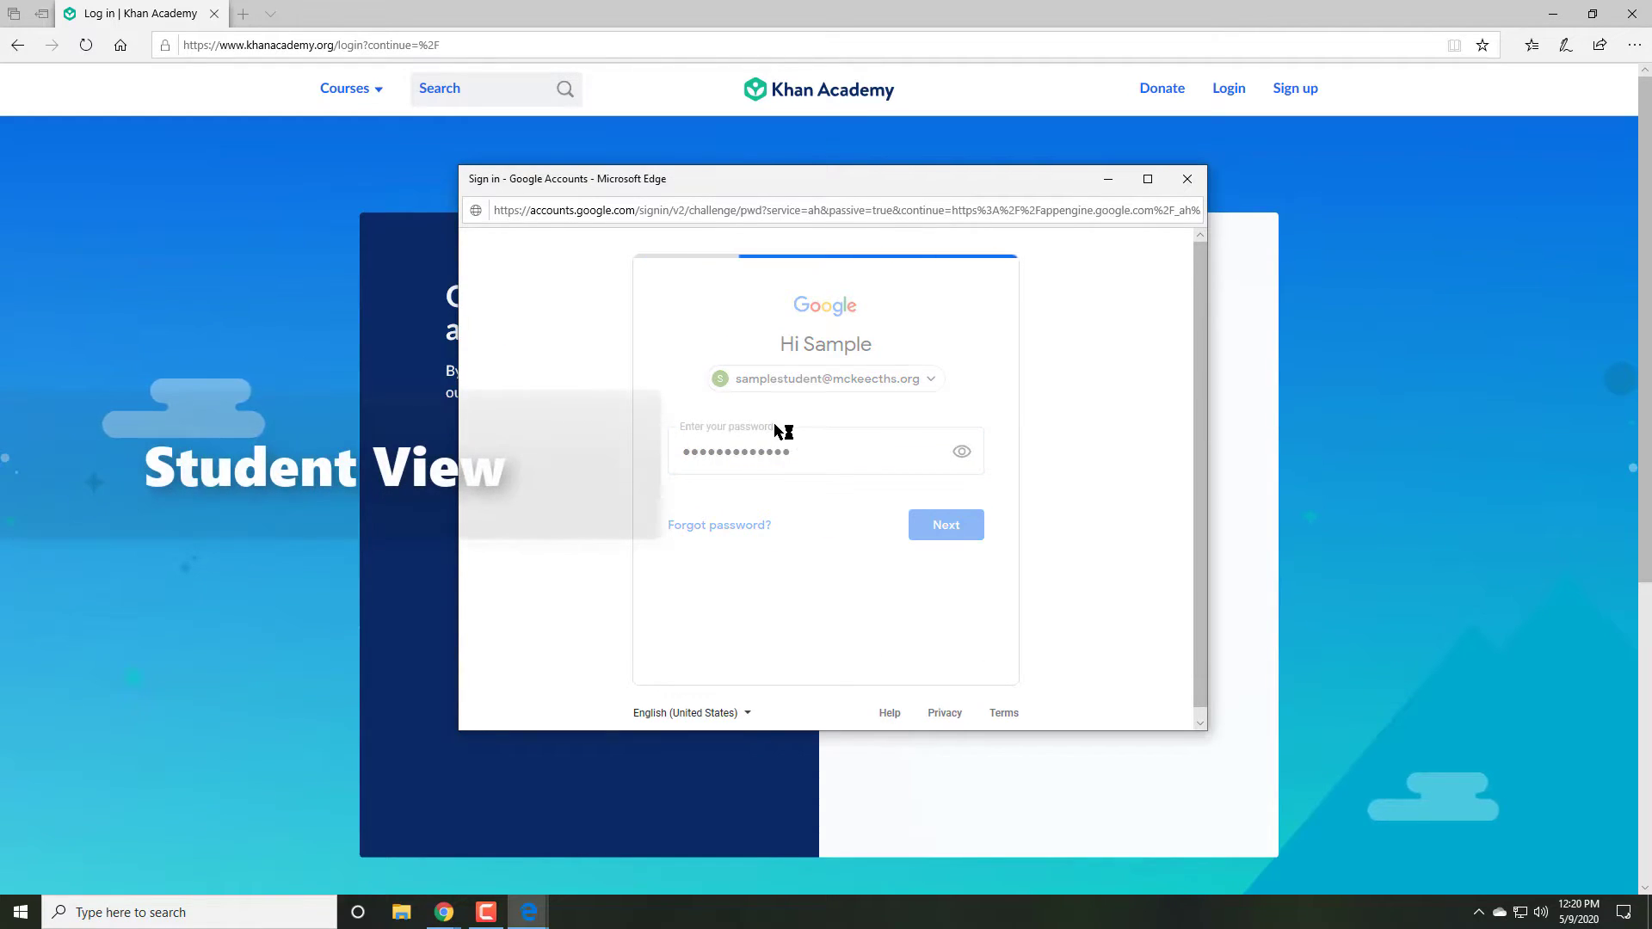
left_click(525, 453)
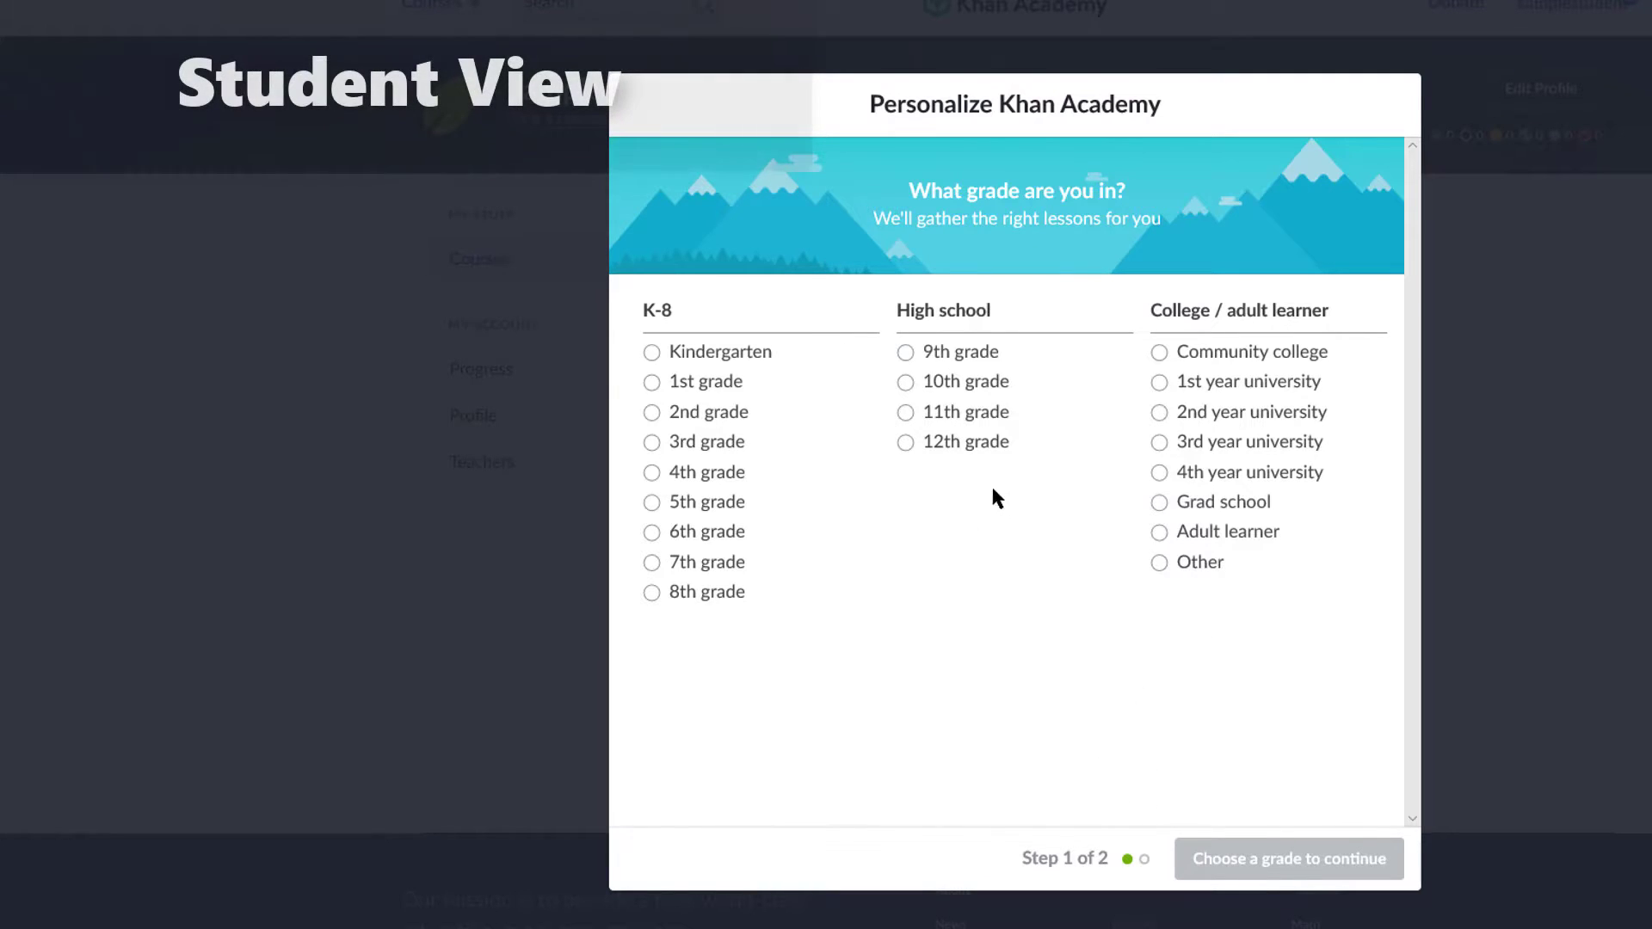
Step: Set the student's grade to 12th and add AP® US History and SAT as courses
left_click(950, 444)
left_click(1320, 867)
scroll(1019, 539, "down", 3)
scroll(871, 491, "up", 1)
scroll(964, 503, "down", 2)
scroll(961, 497, "down", 2)
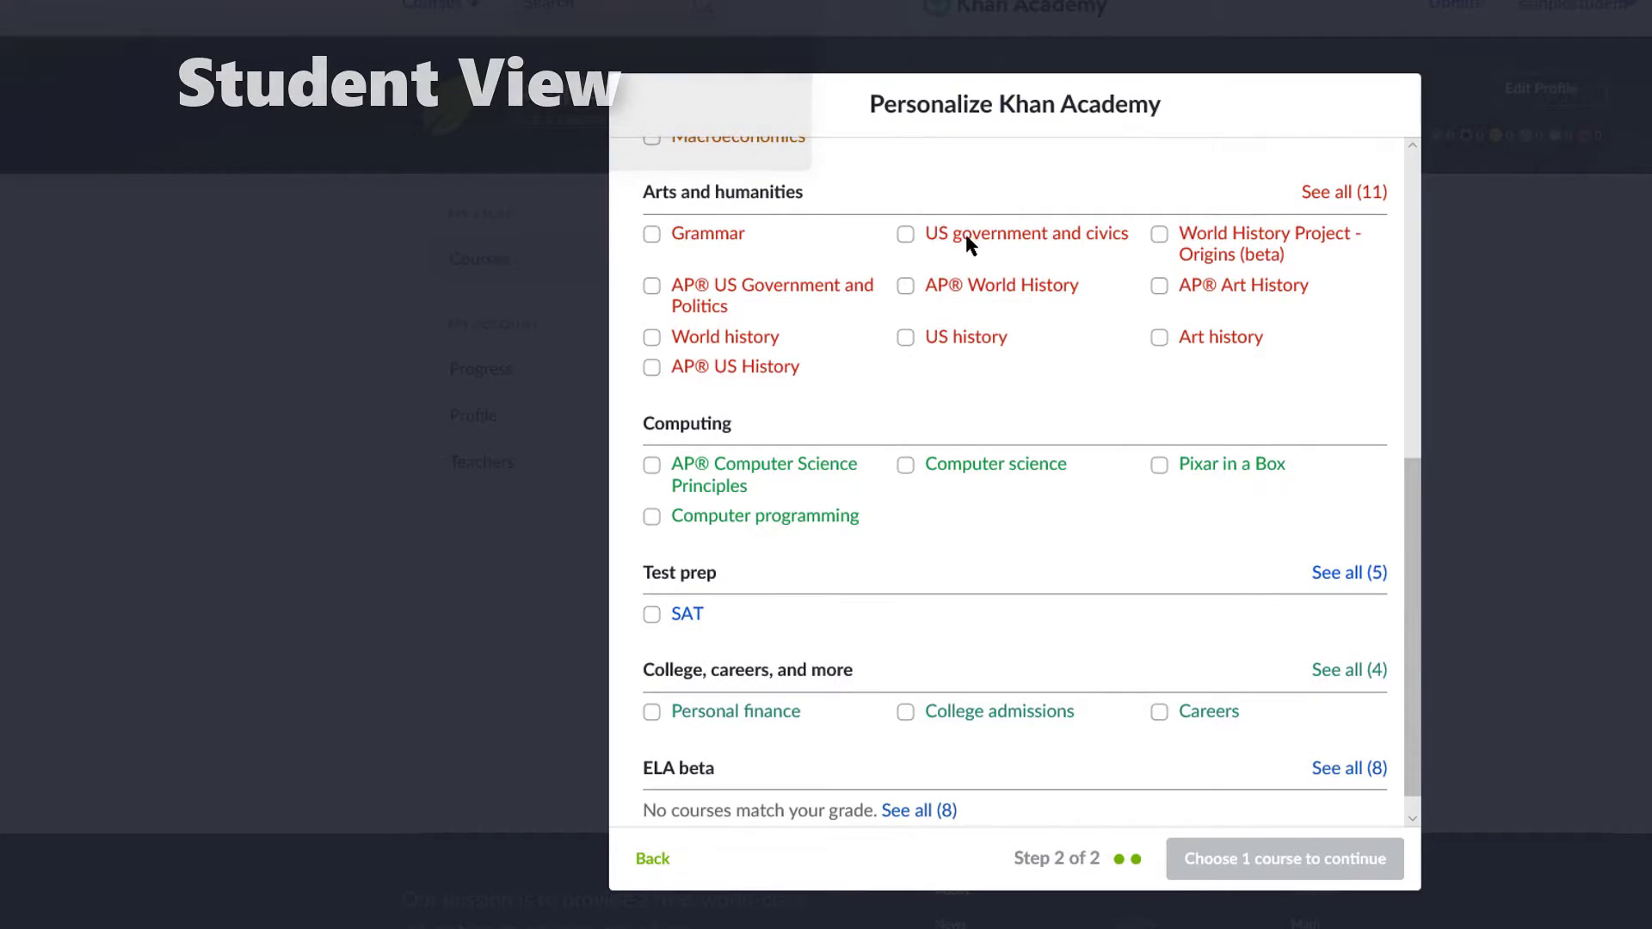
left_click_drag(705, 295, 725, 370)
left_click(651, 368)
scroll(970, 538, "down", 1)
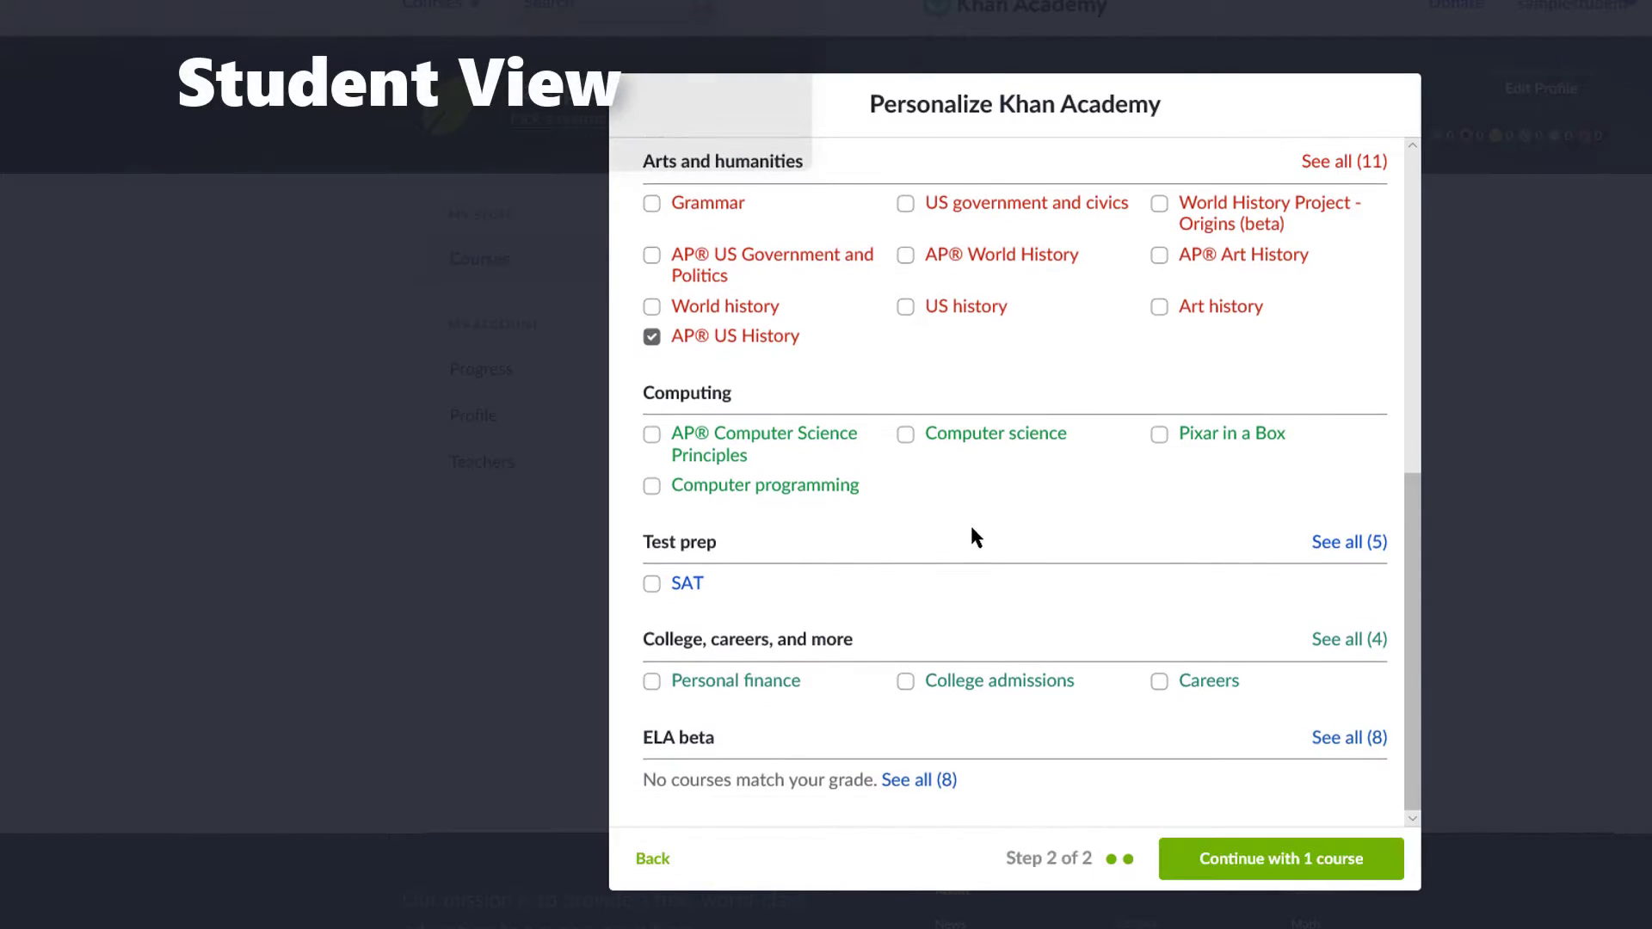
left_click(651, 585)
left_click(1281, 859)
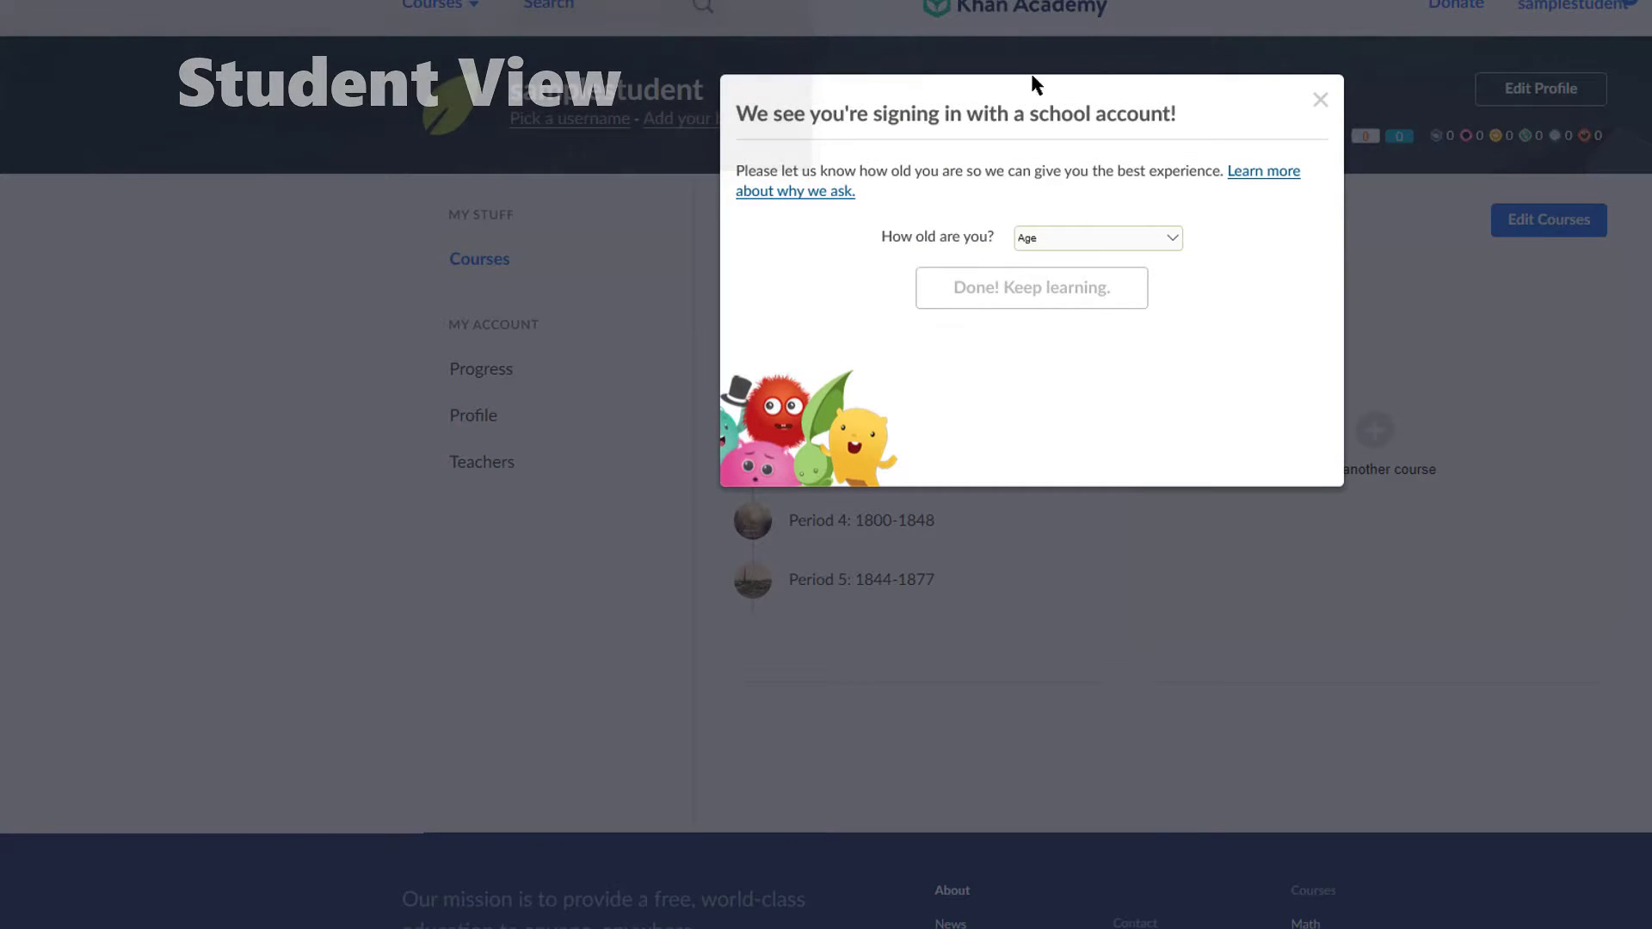
Step: Set the student's age to 18 and finish setup
left_click(1103, 235)
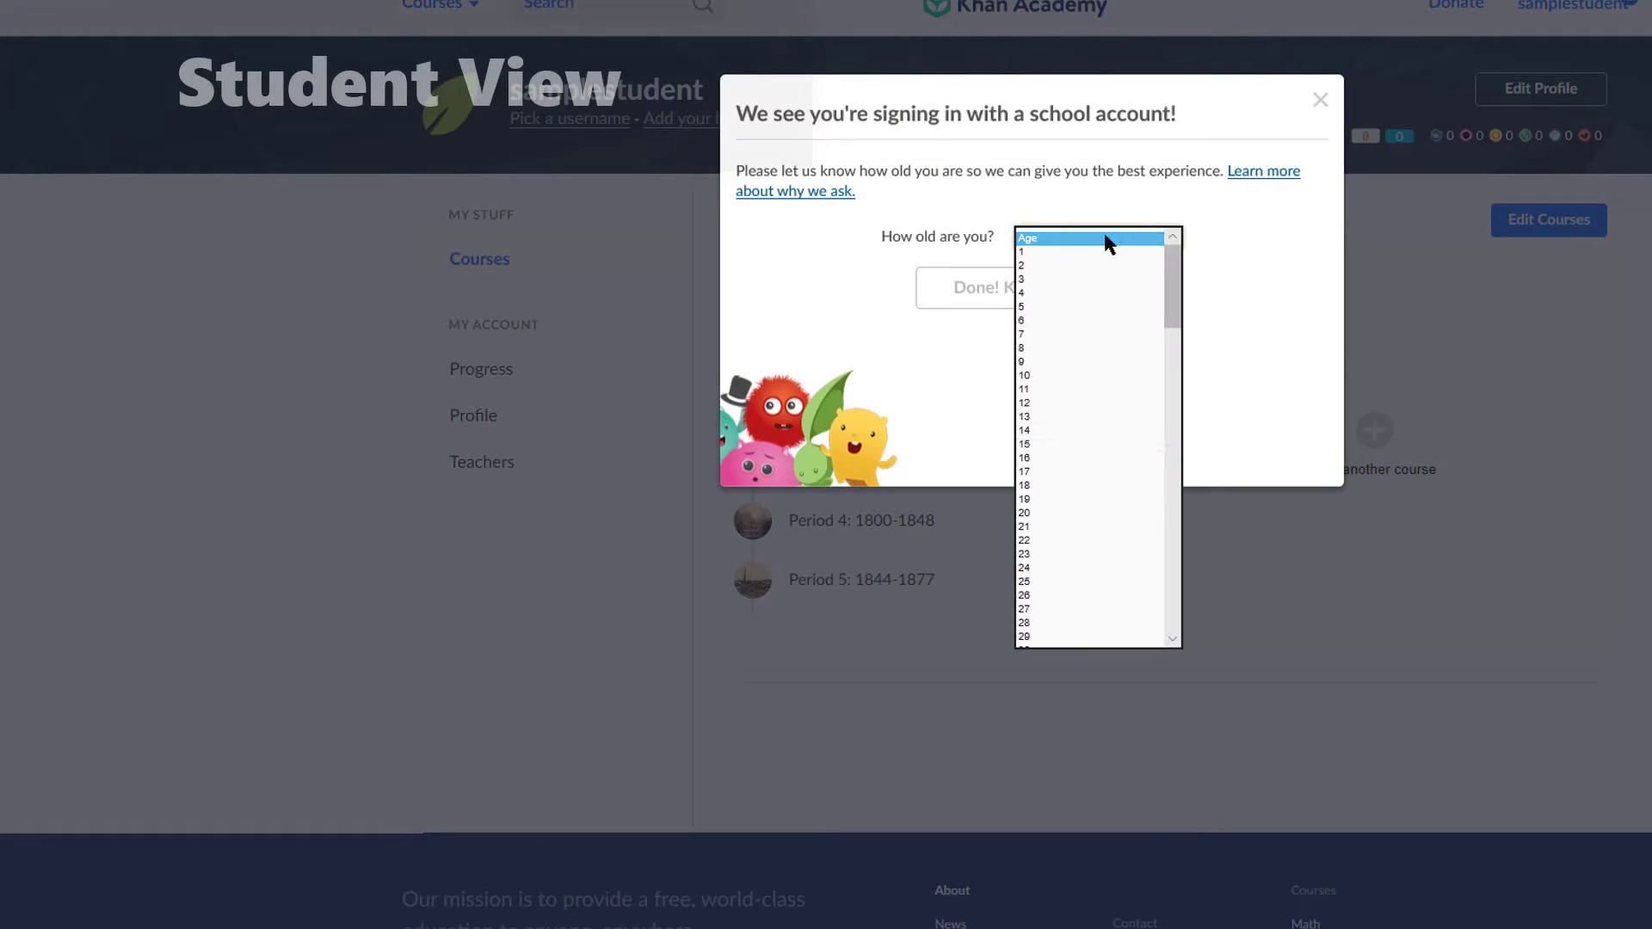
left_click(1043, 486)
left_click(998, 297)
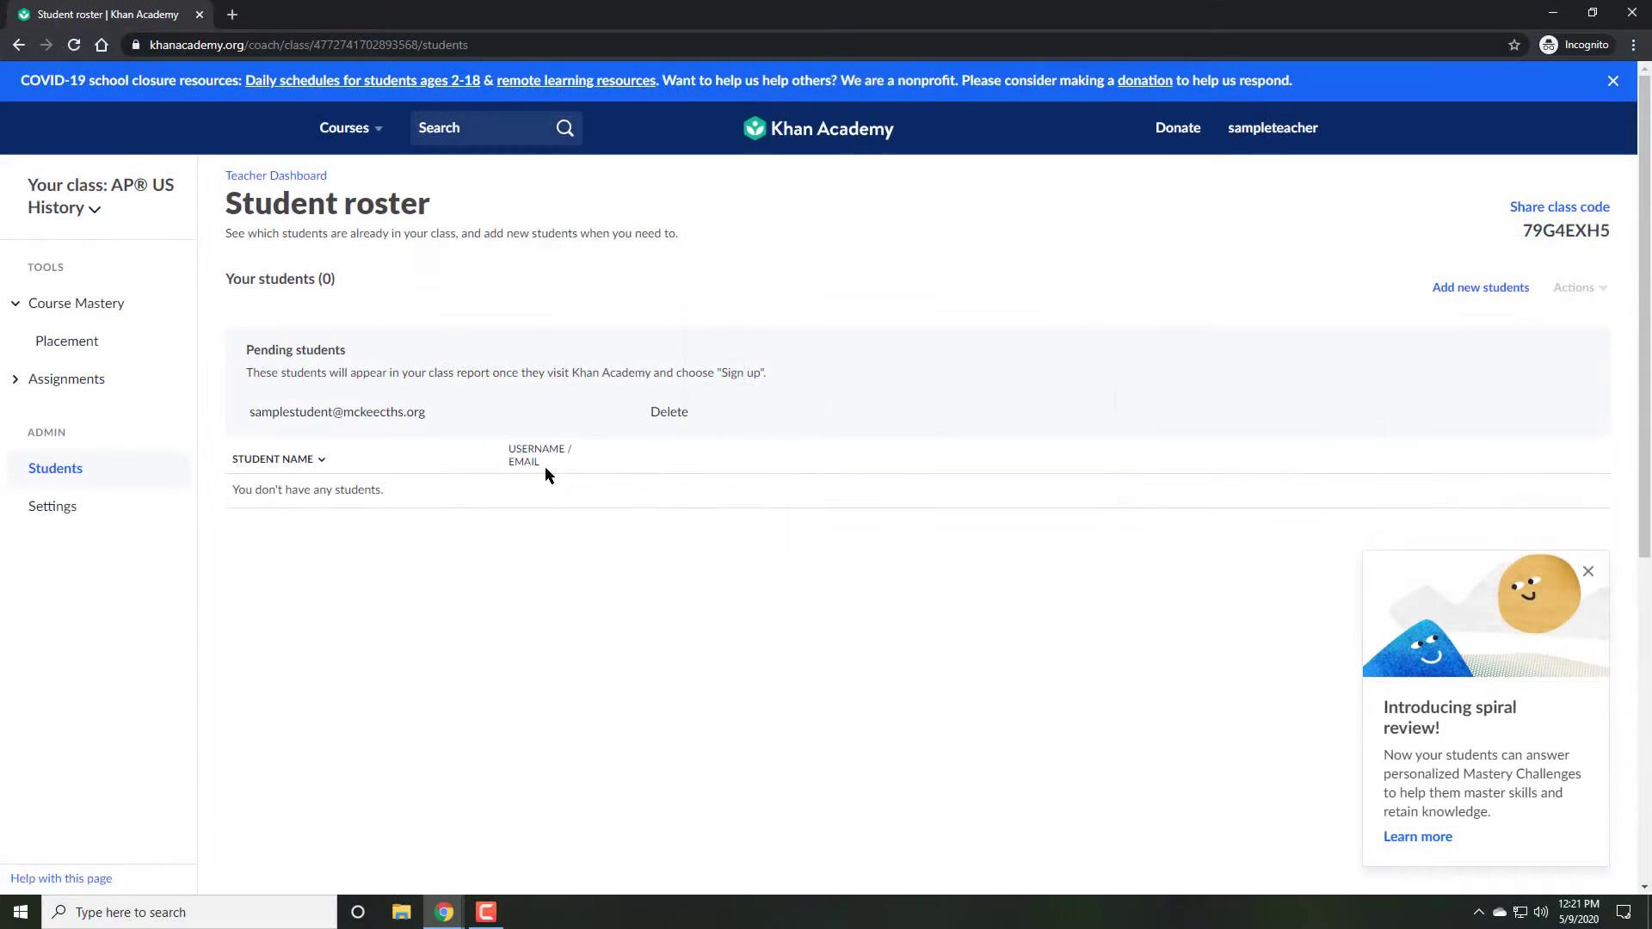
Step: Refresh the teacher's roster to show the joined student, then expand Assignments in the sidebar
left_click(61, 482)
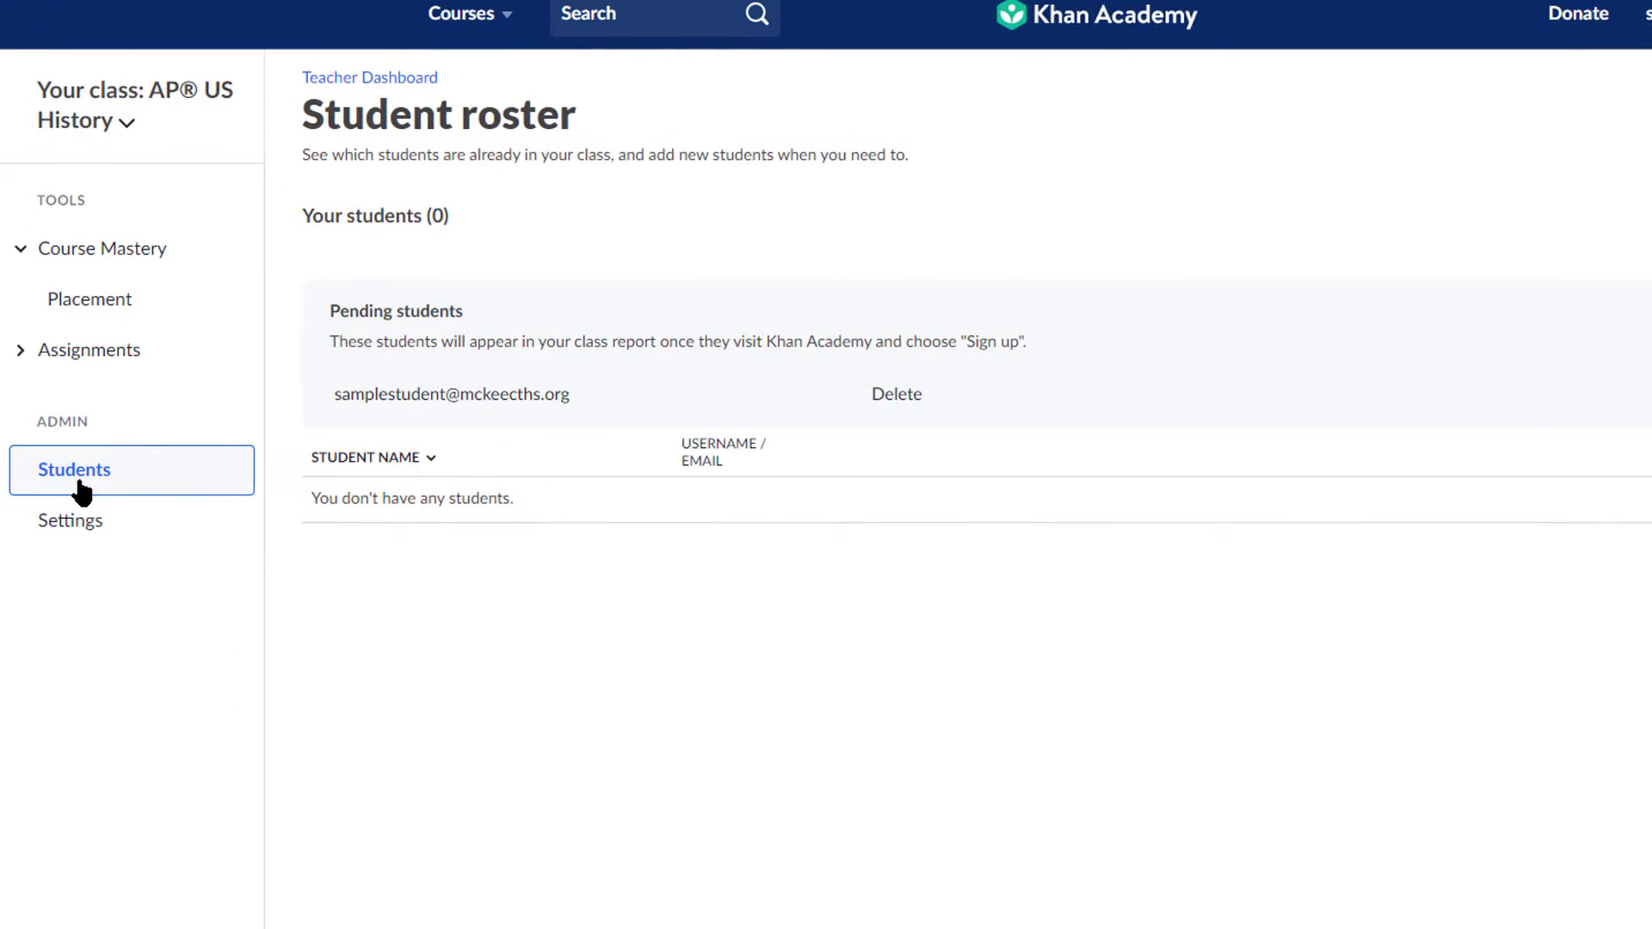
left_click(102, 538)
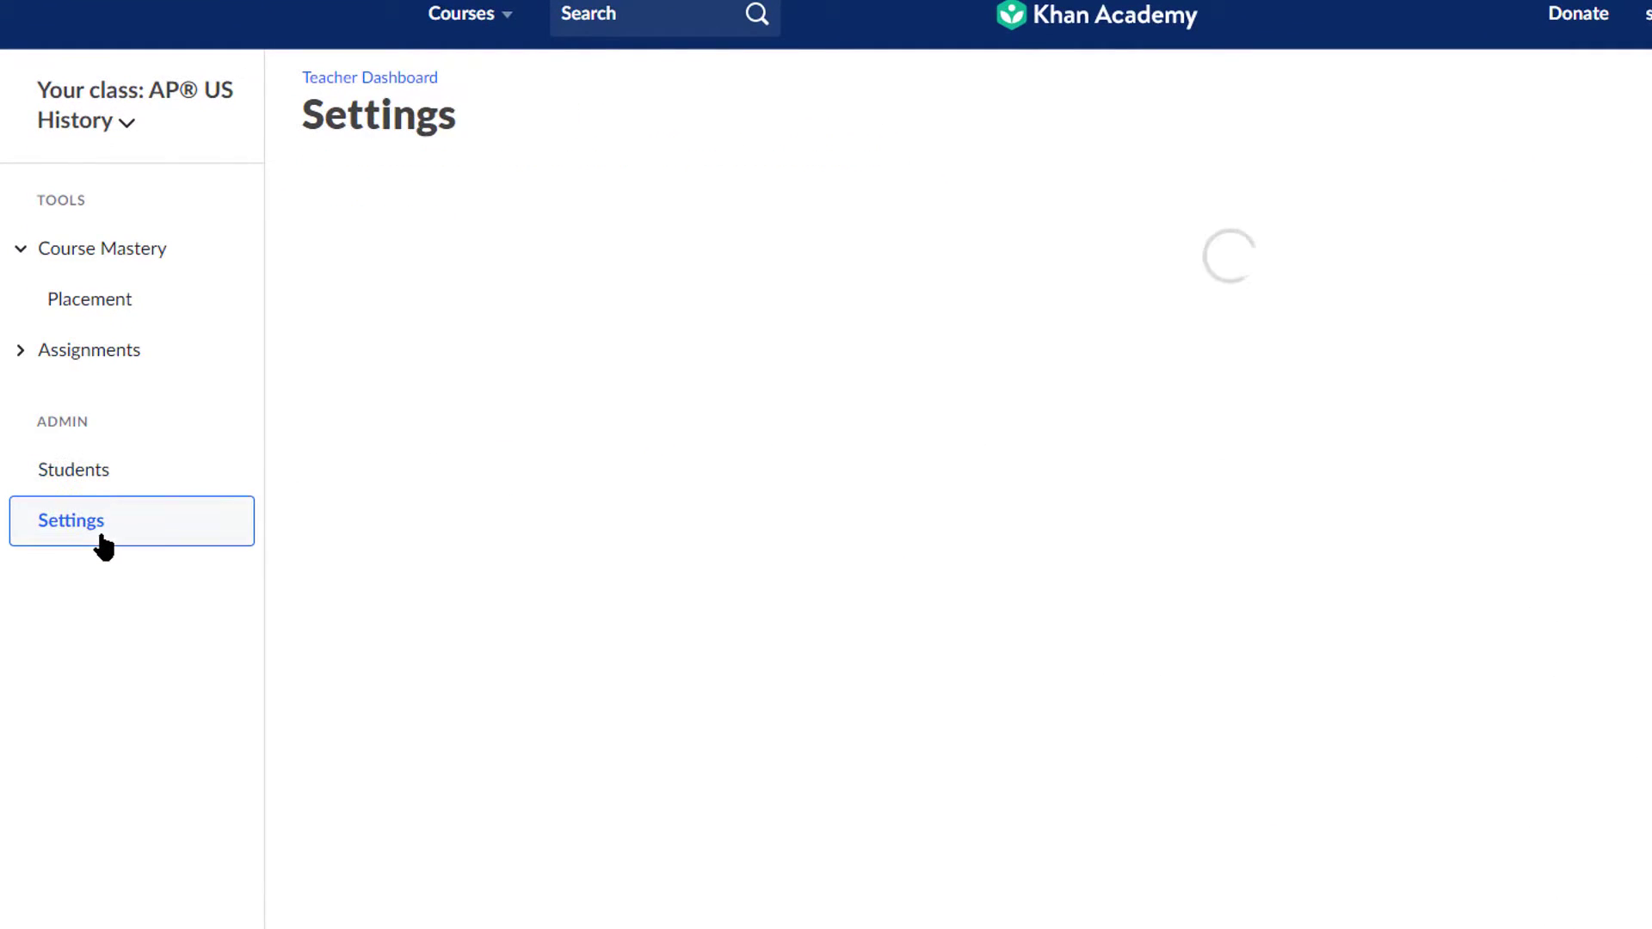
left_click(96, 482)
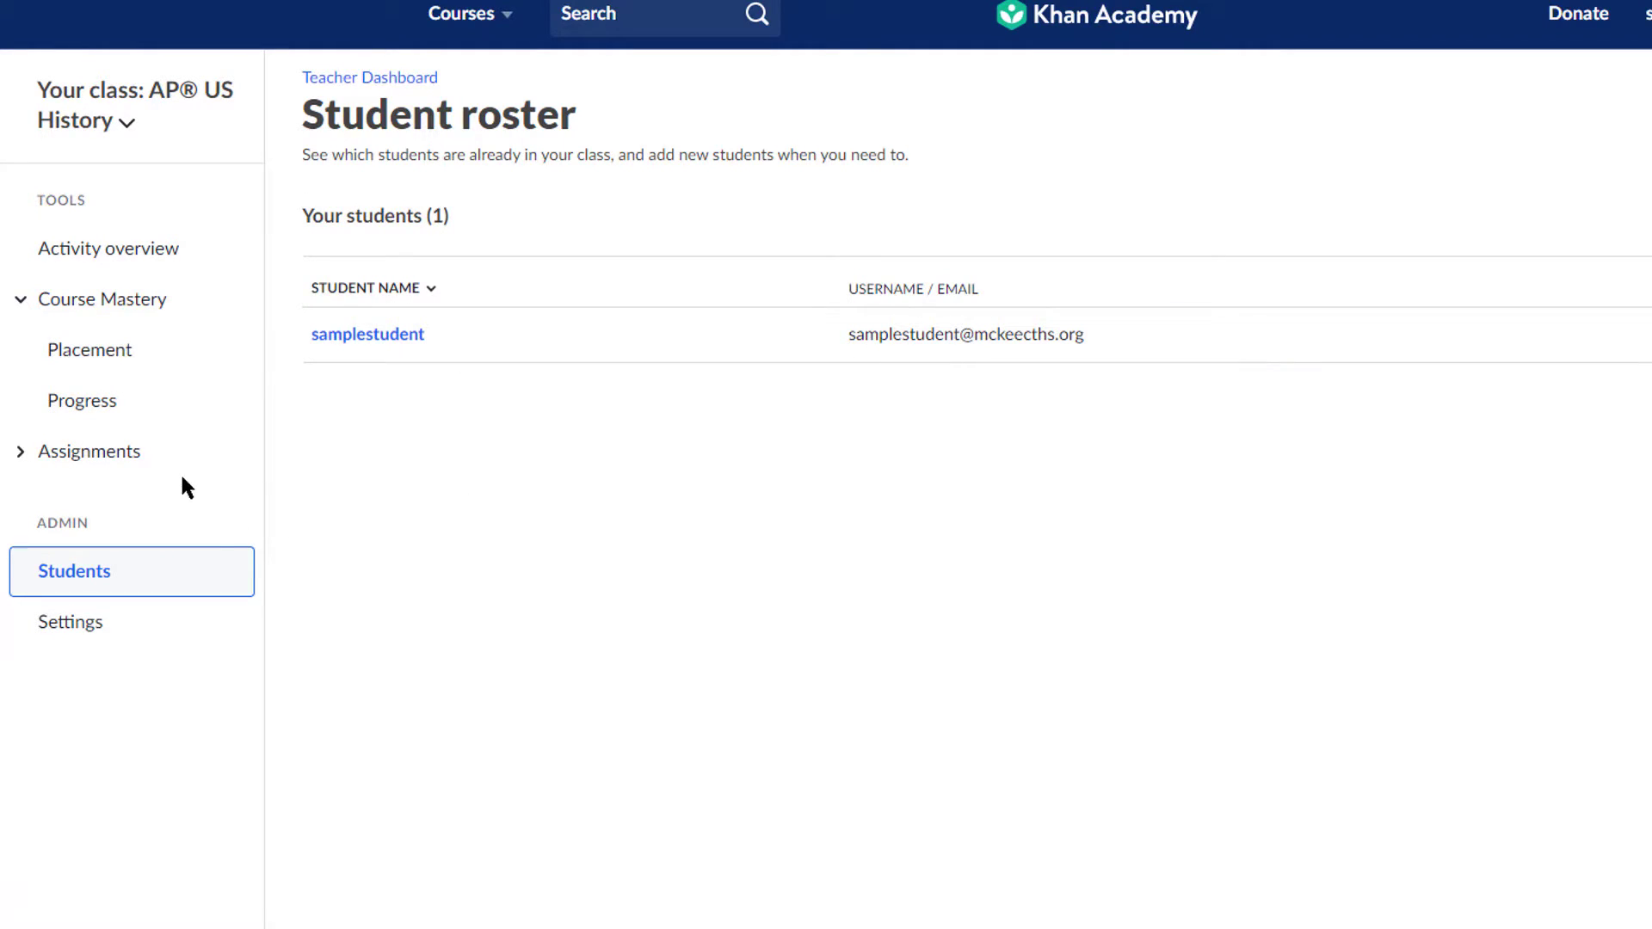
left_click(121, 458)
Step: Open the Assign page, keep AP® US History as the course, and expand Period 1: 1491-1607
left_click(97, 510)
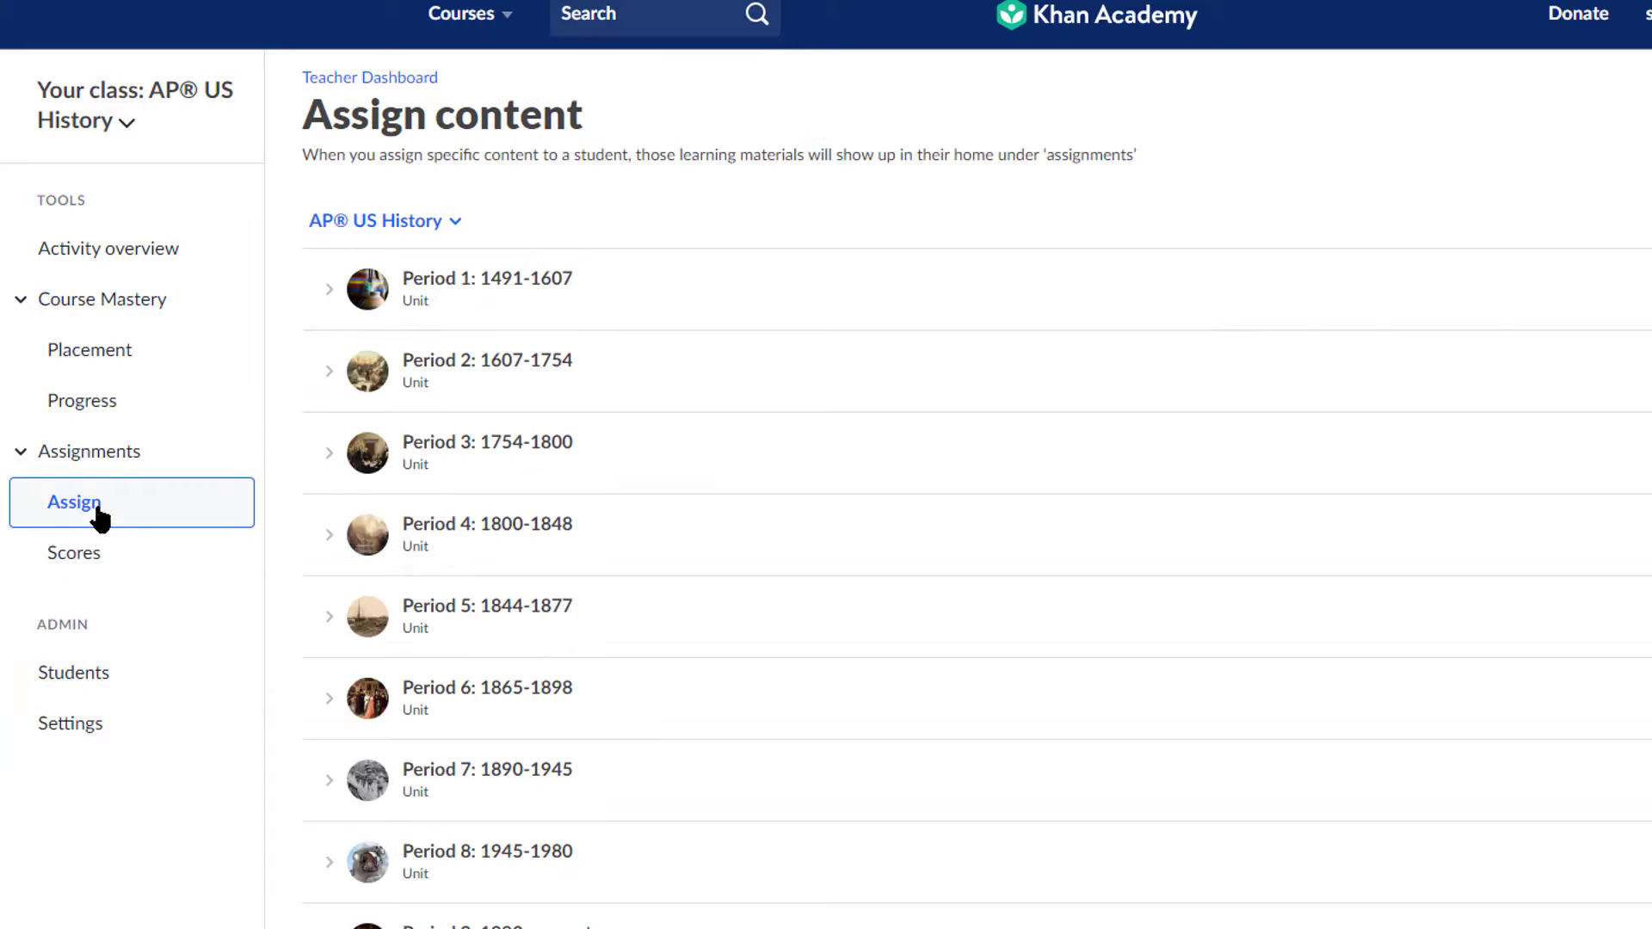
left_click(426, 379)
left_click(435, 426)
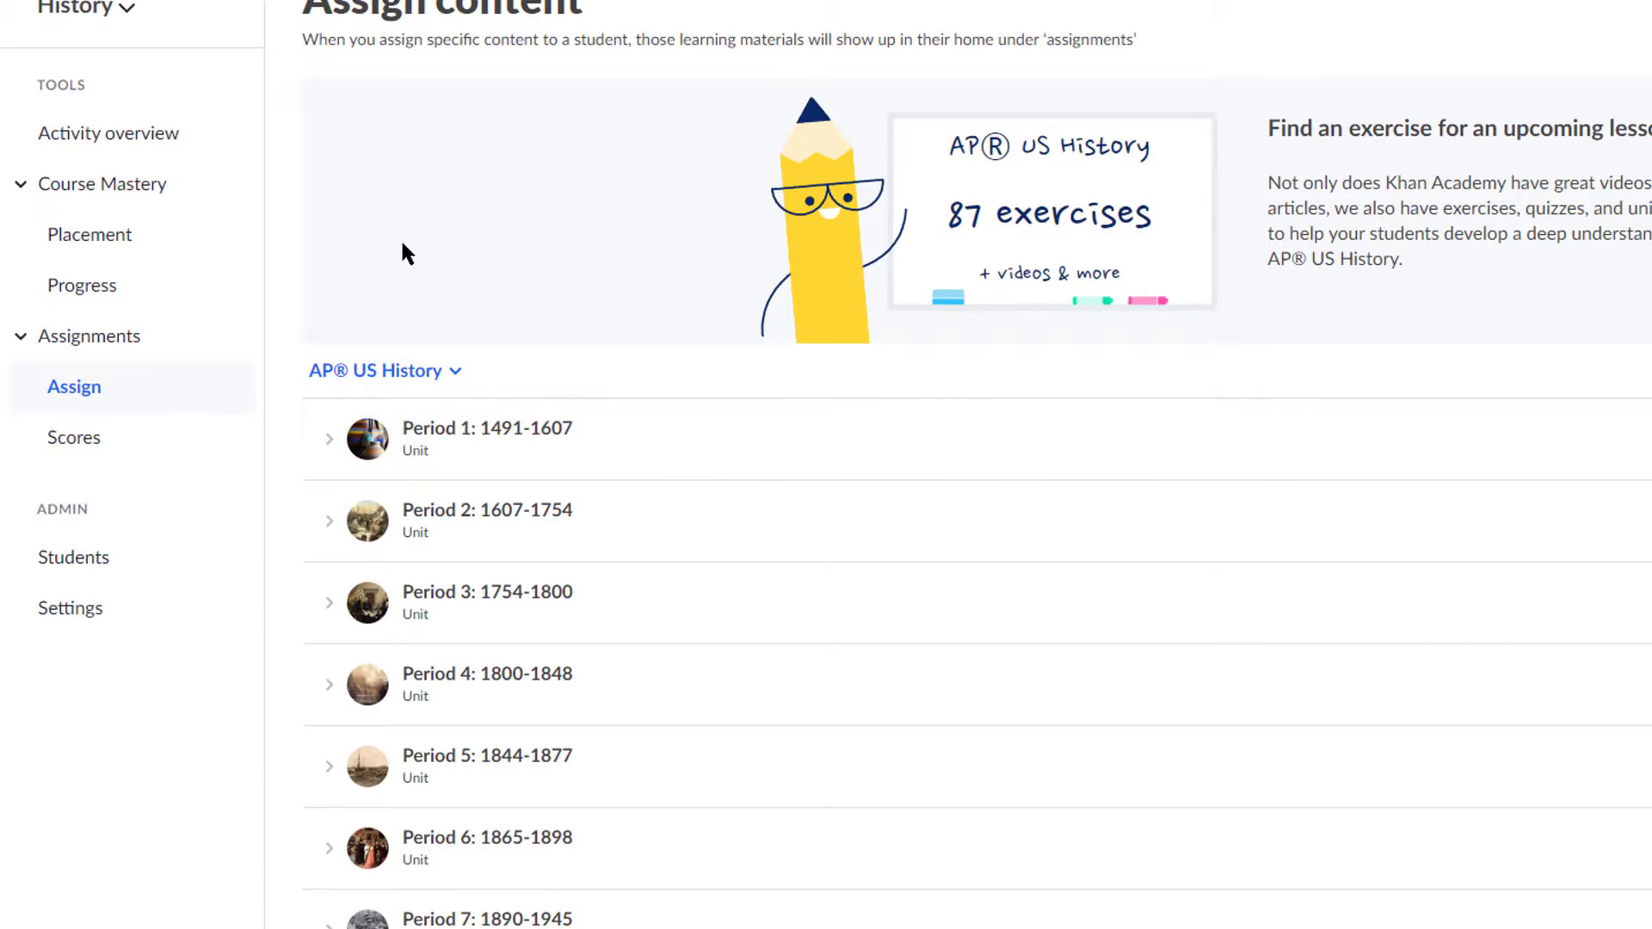
scroll(402, 243, "down", 3)
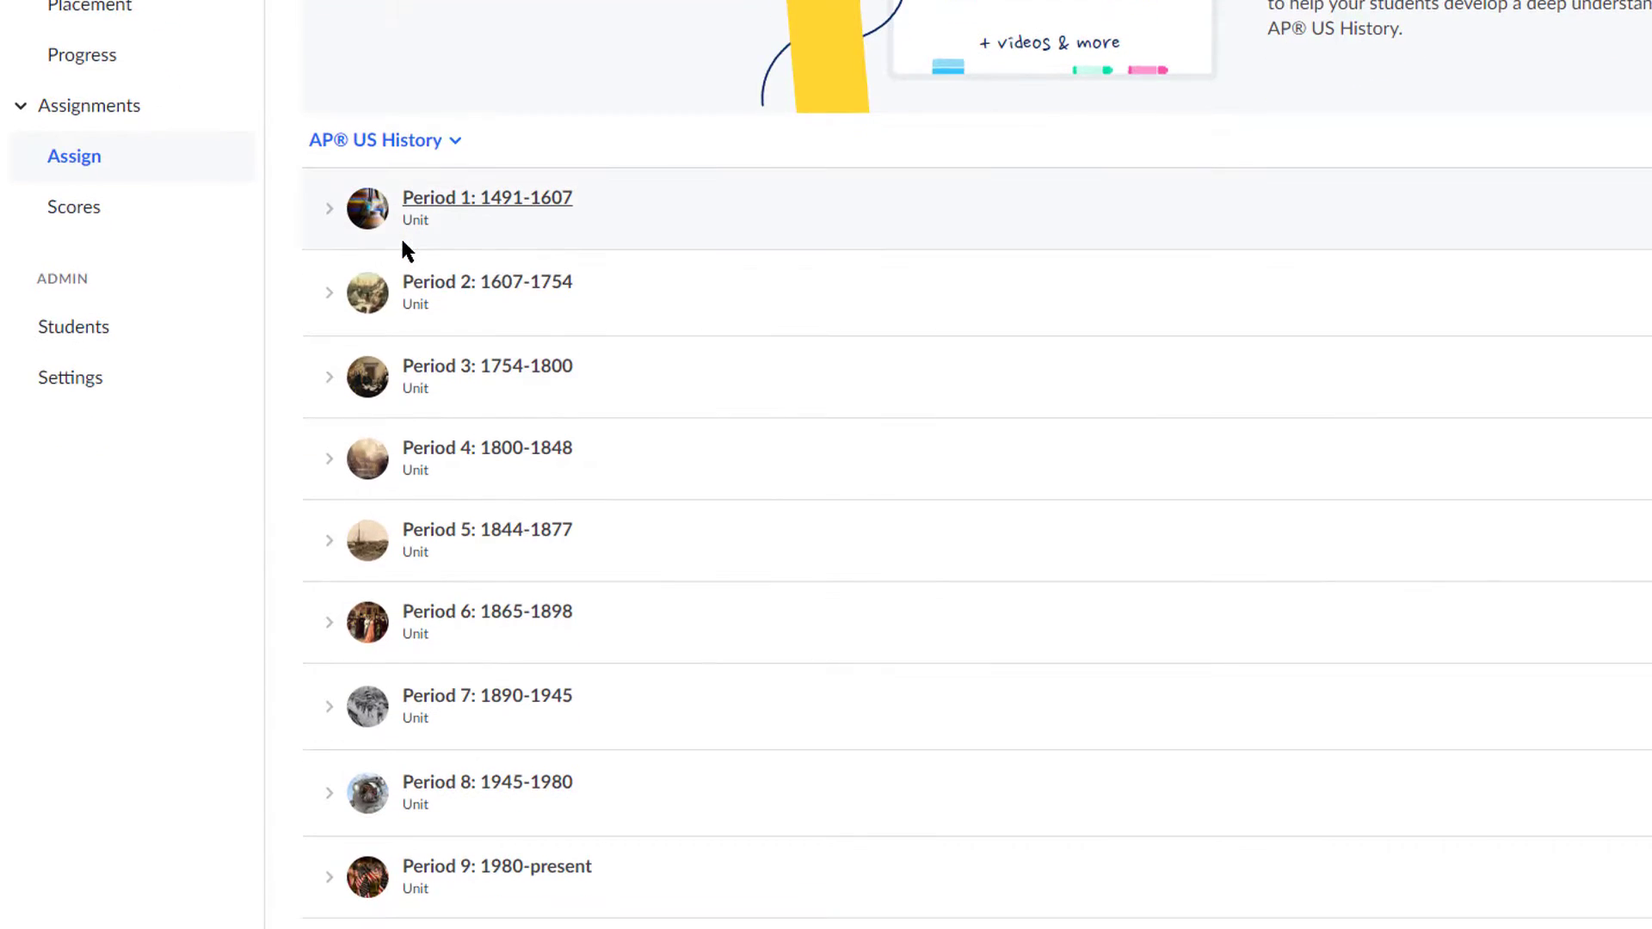
left_click(331, 212)
Step: Expand the Thinking like a historian, Native American societies and European exploration lessons
scroll(360, 231, "down", 1)
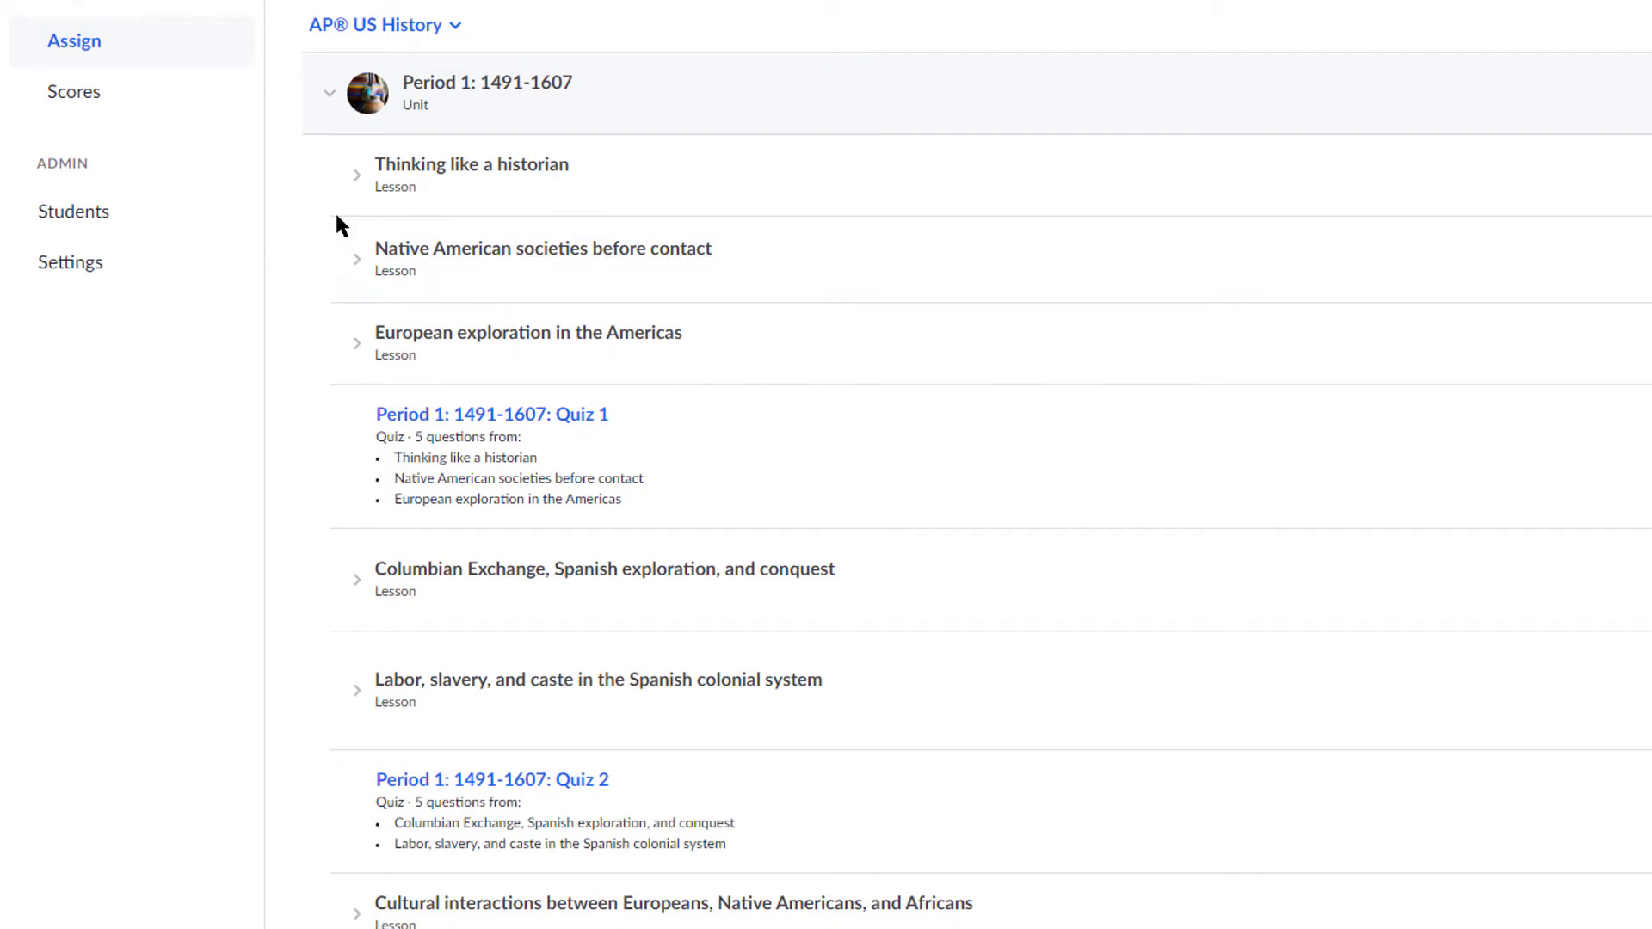
left_click(367, 179)
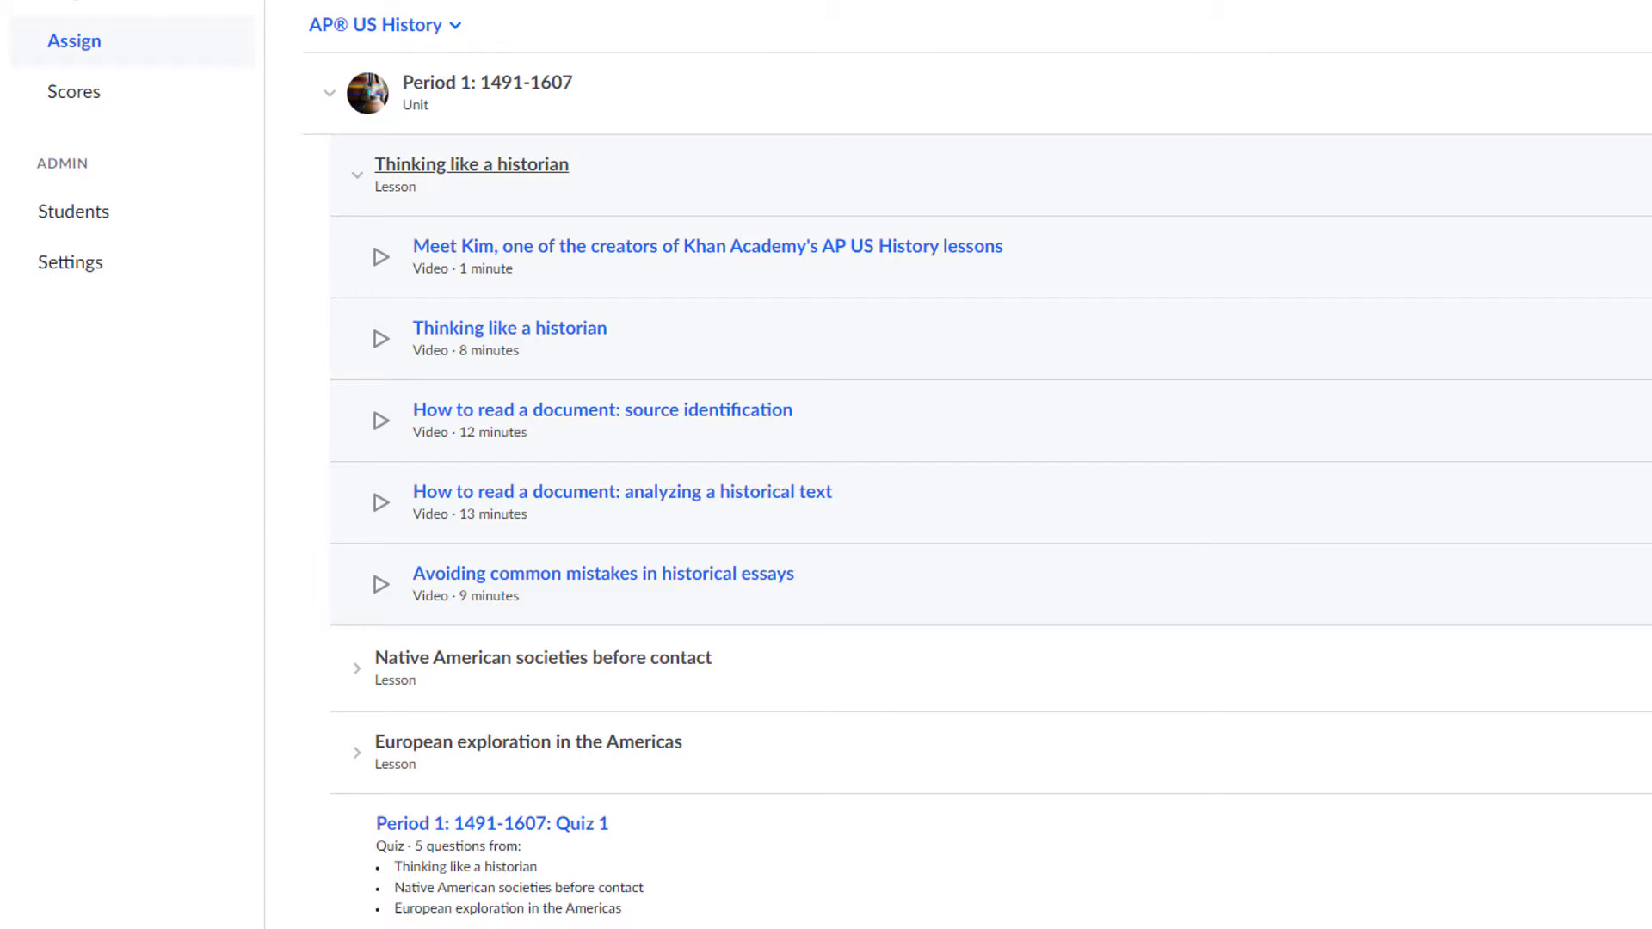
scroll(940, 309, "down", 3)
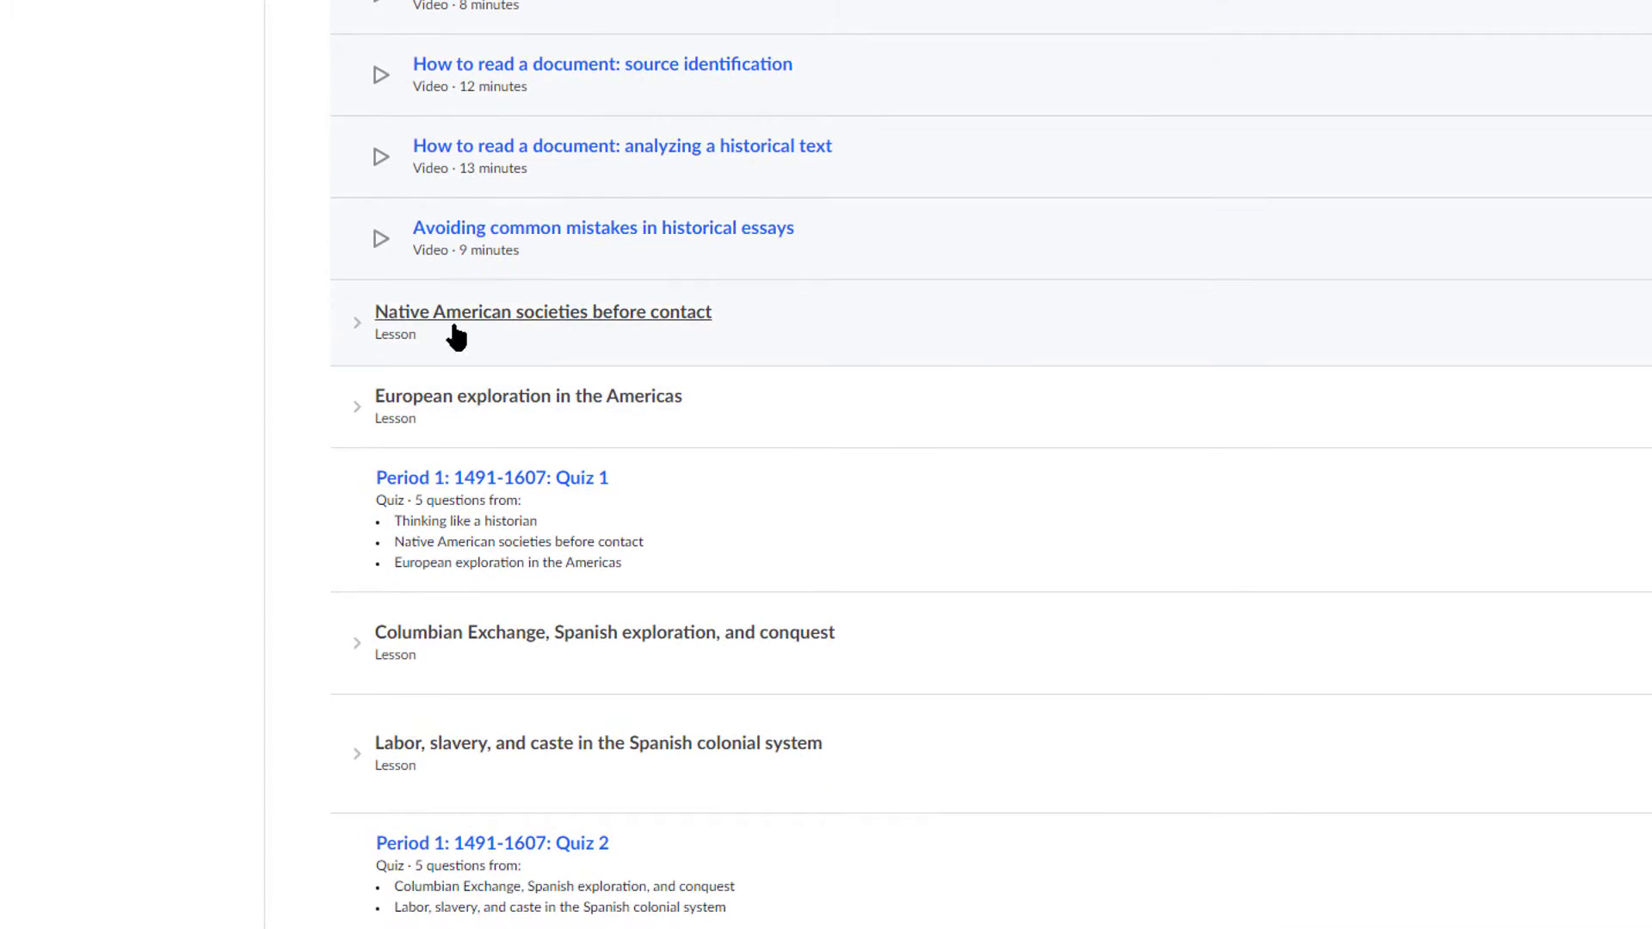
left_click(358, 325)
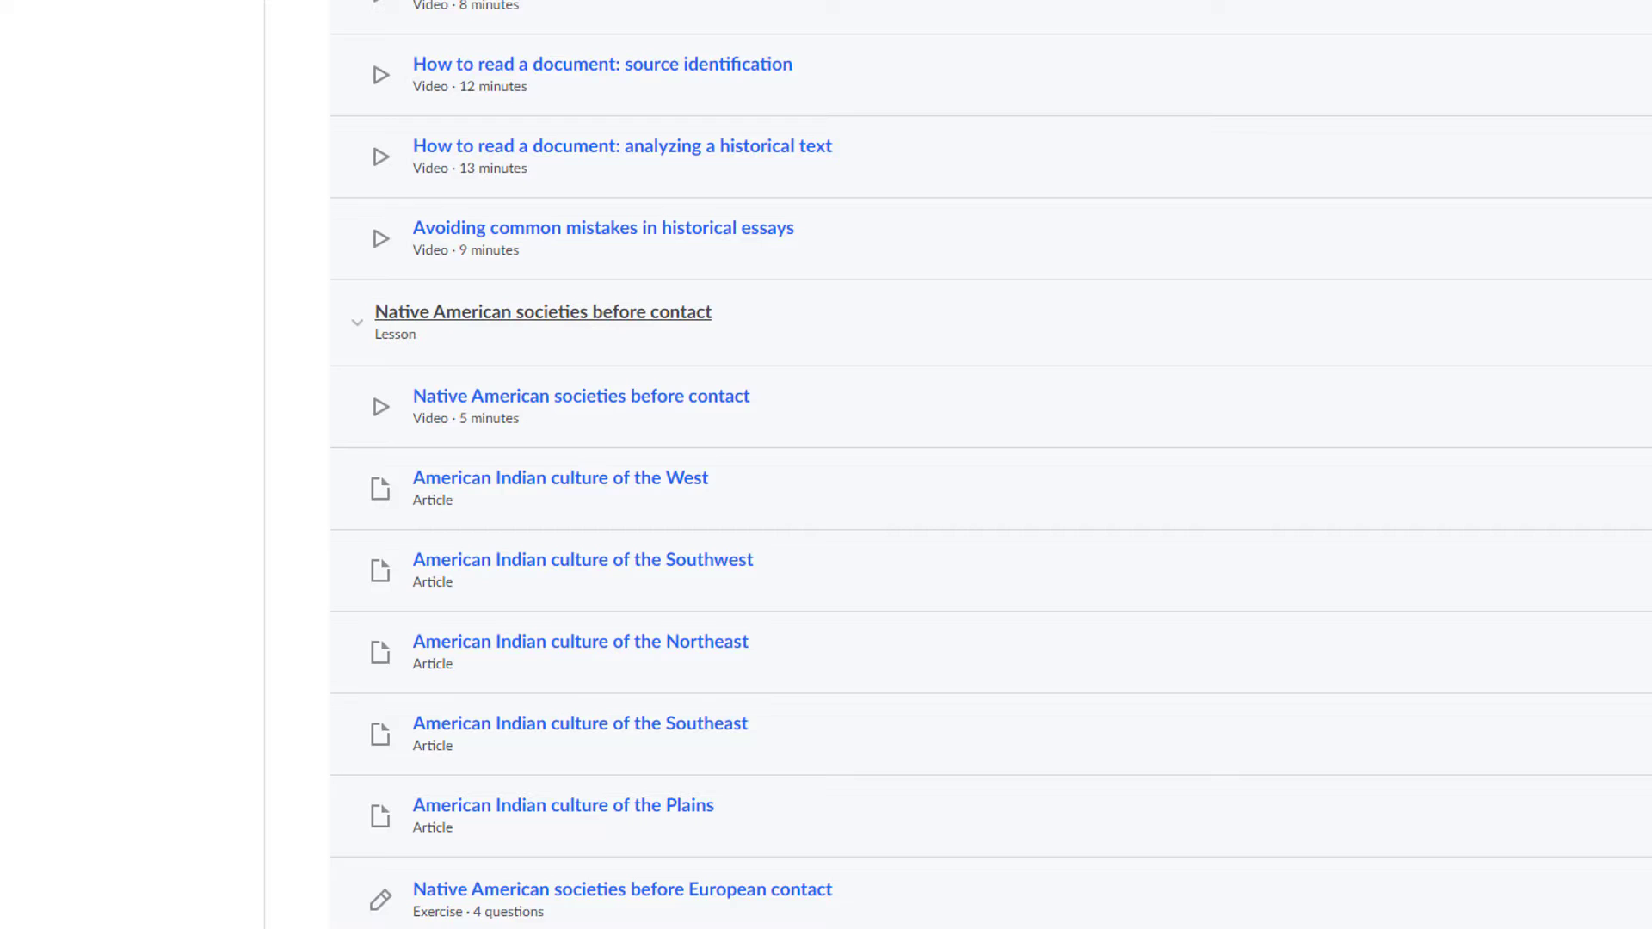
scroll(815, 620, "down", 4)
scroll(766, 583, "down", 3)
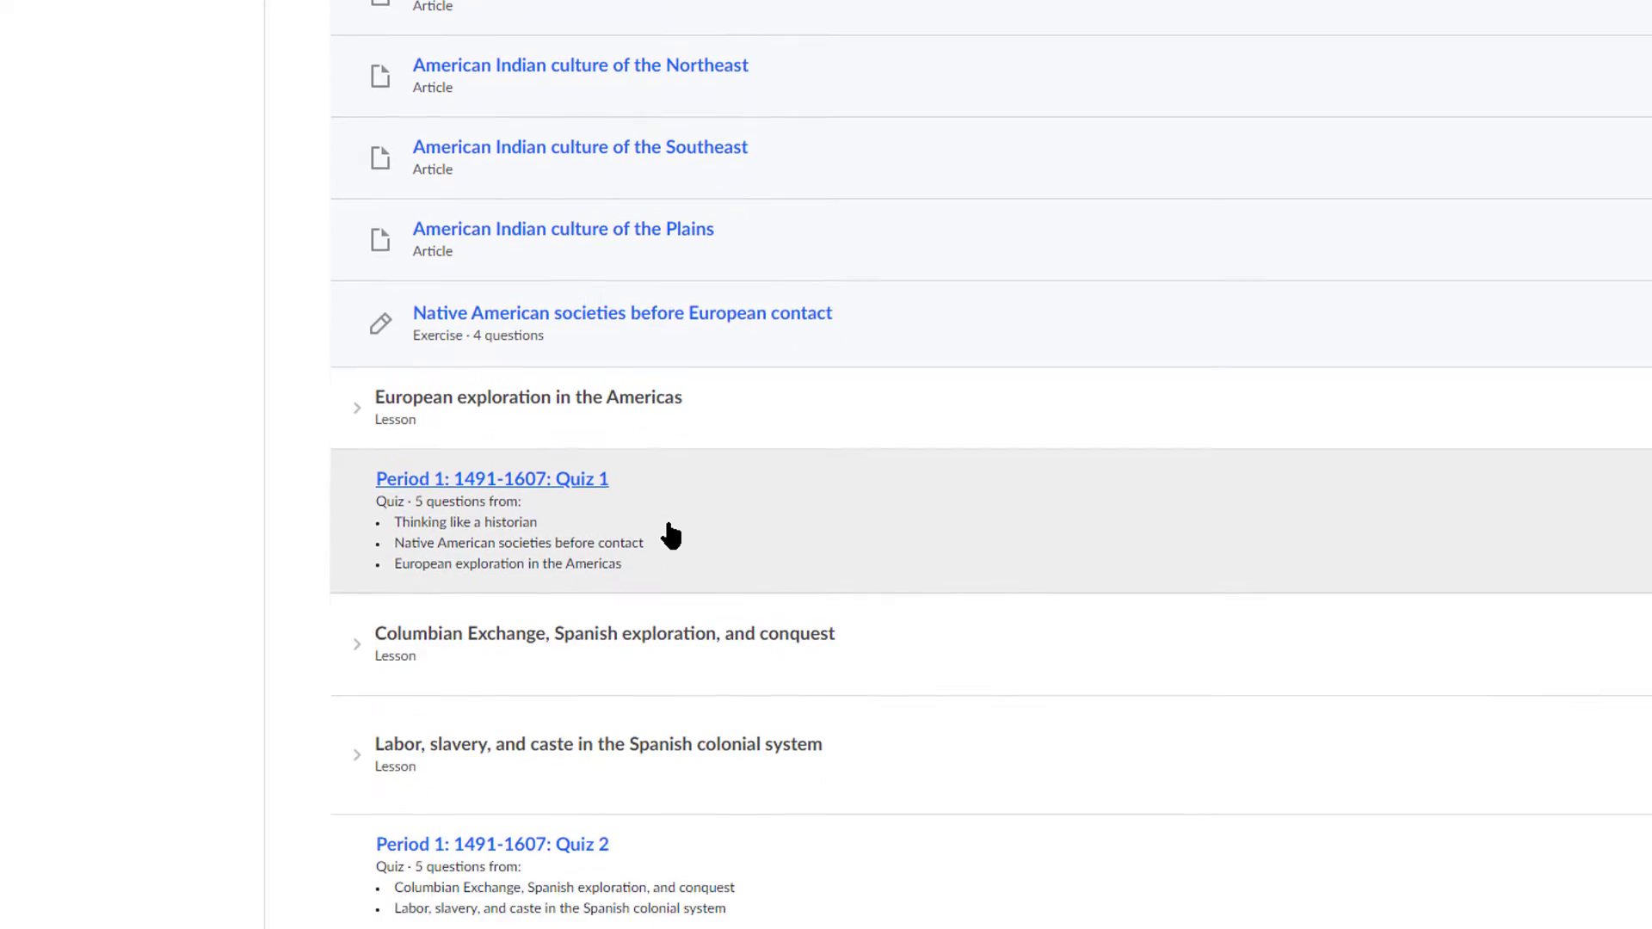
left_click(351, 420)
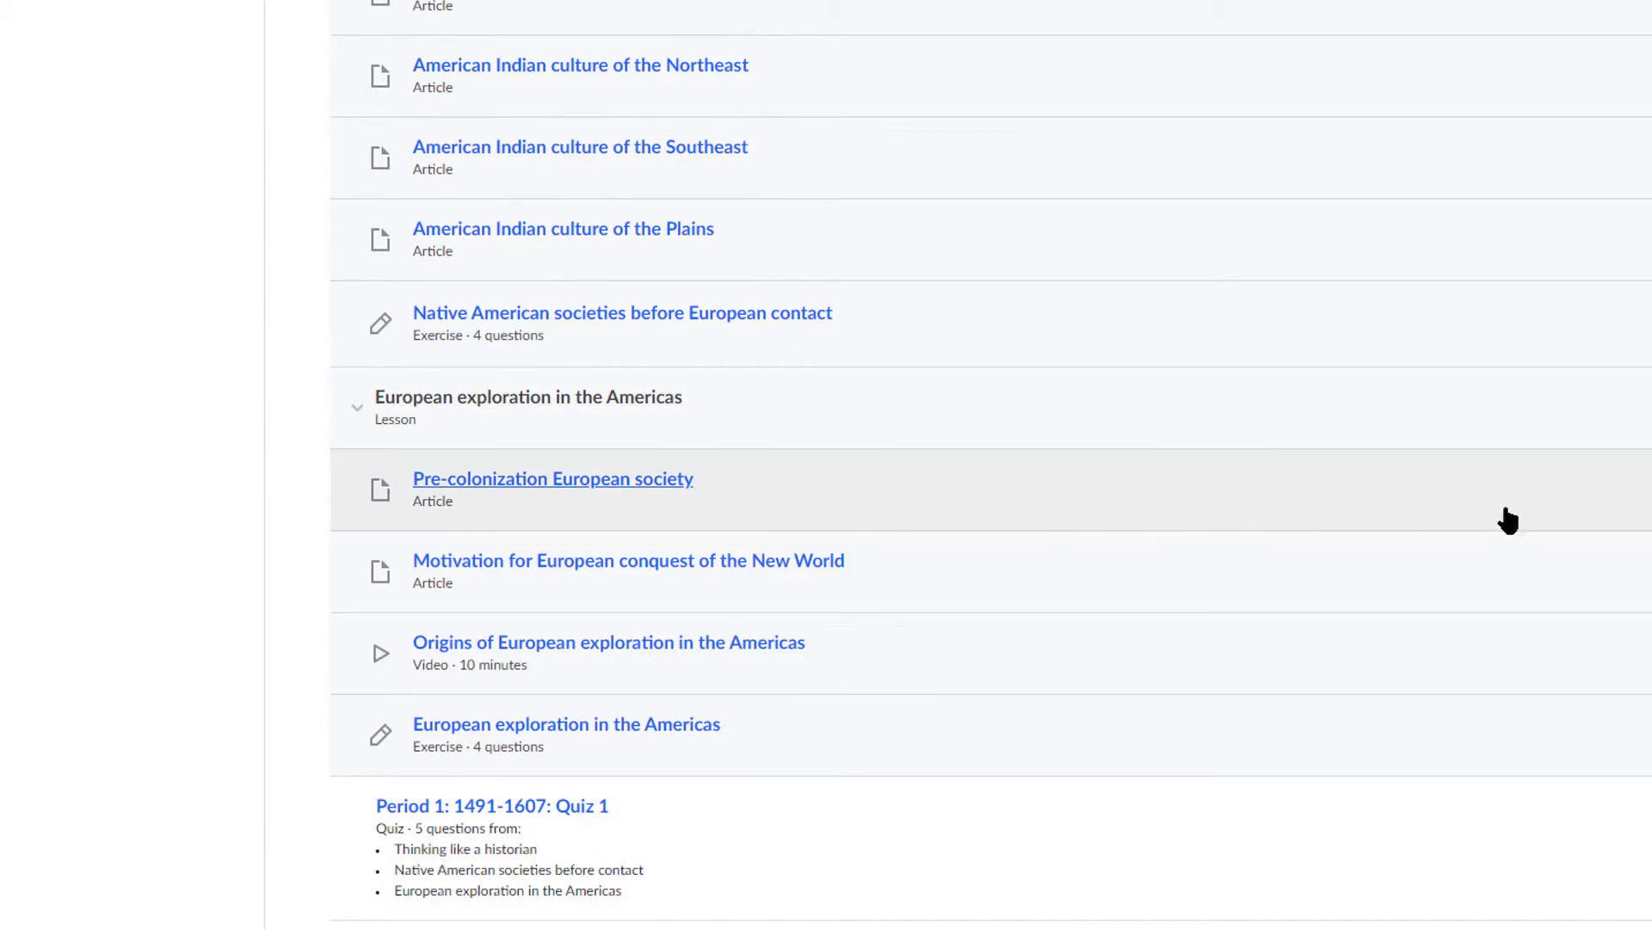
scroll(1627, 457, "down", 1)
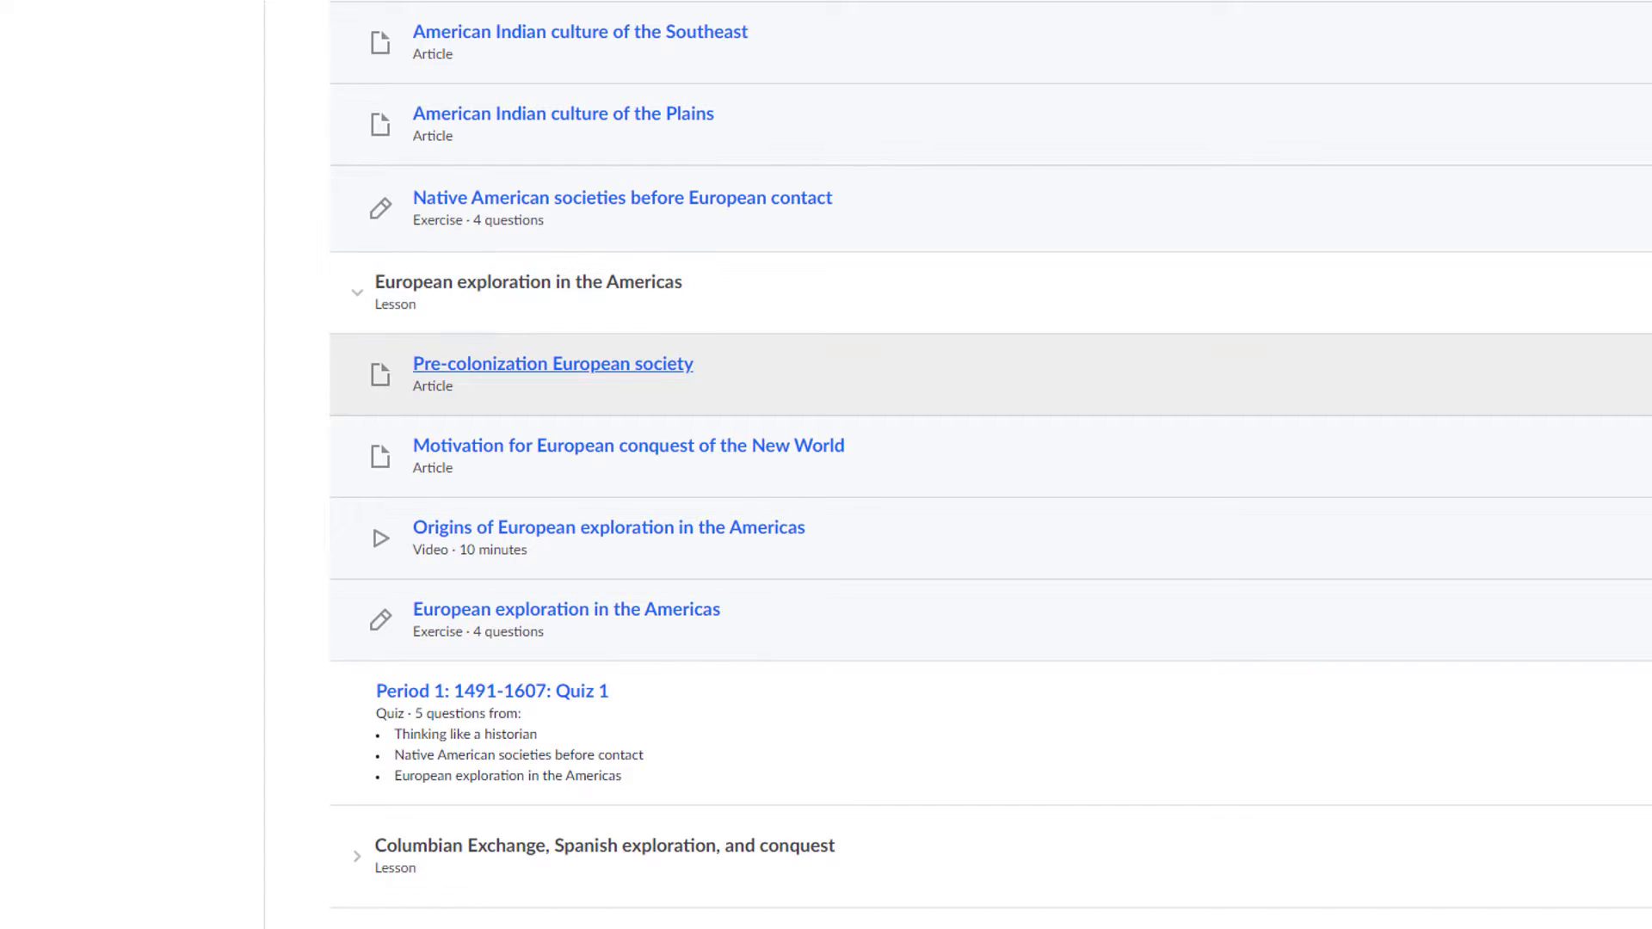
scroll(1334, 450, "down", 2)
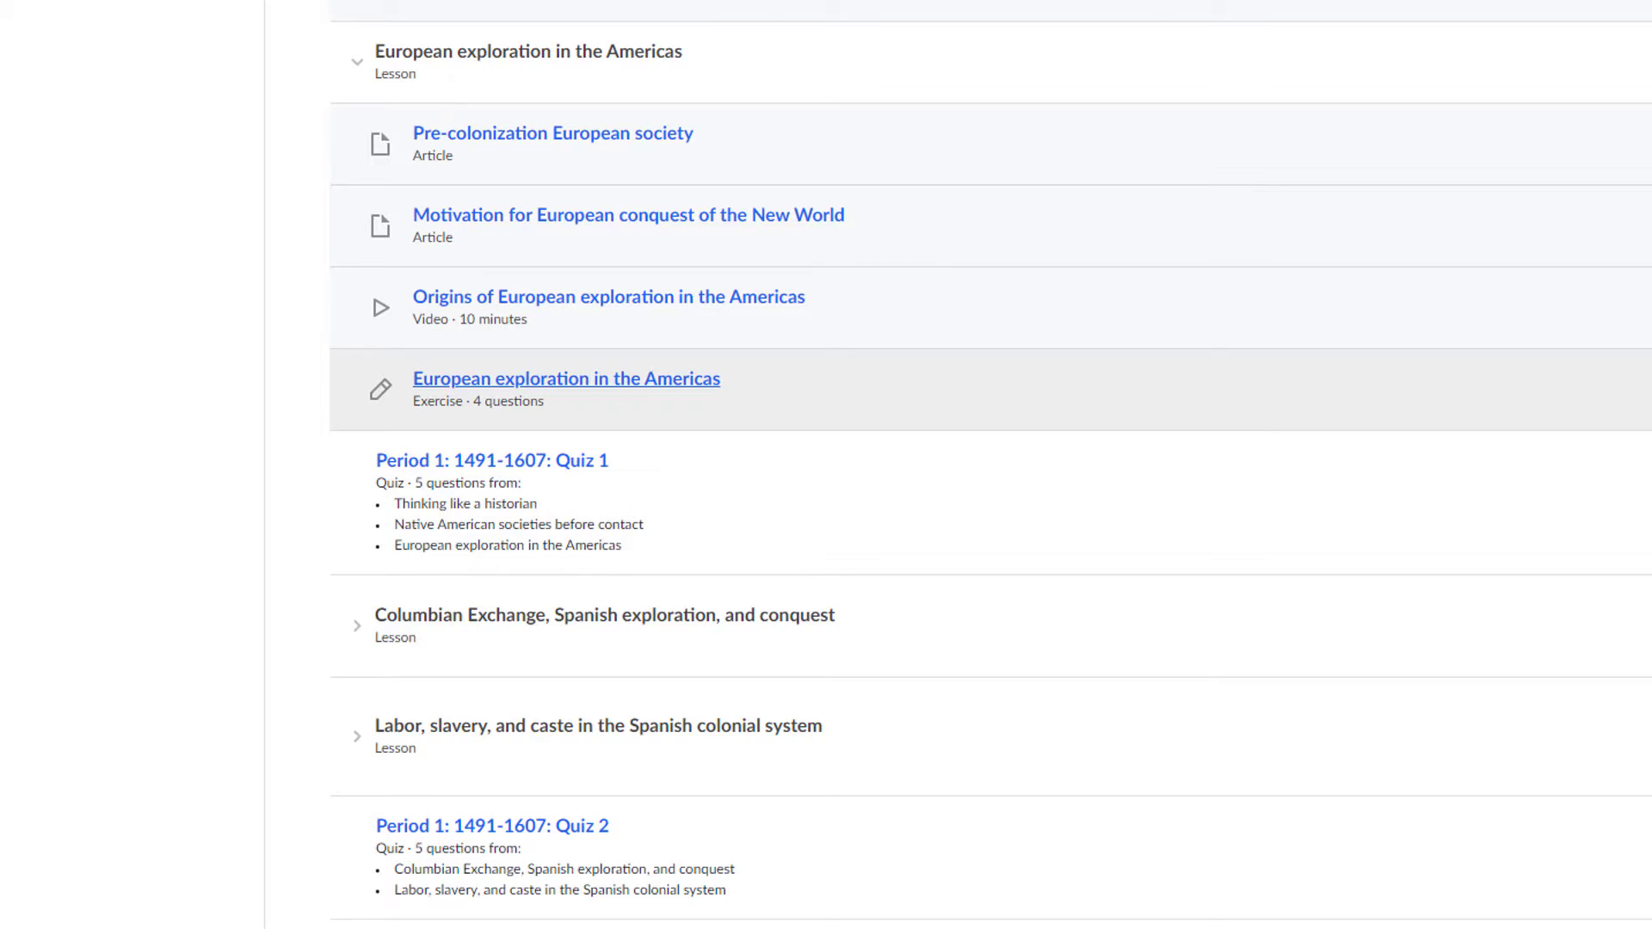
scroll(1032, 649, "up", 6)
scroll(1020, 645, "up", 5)
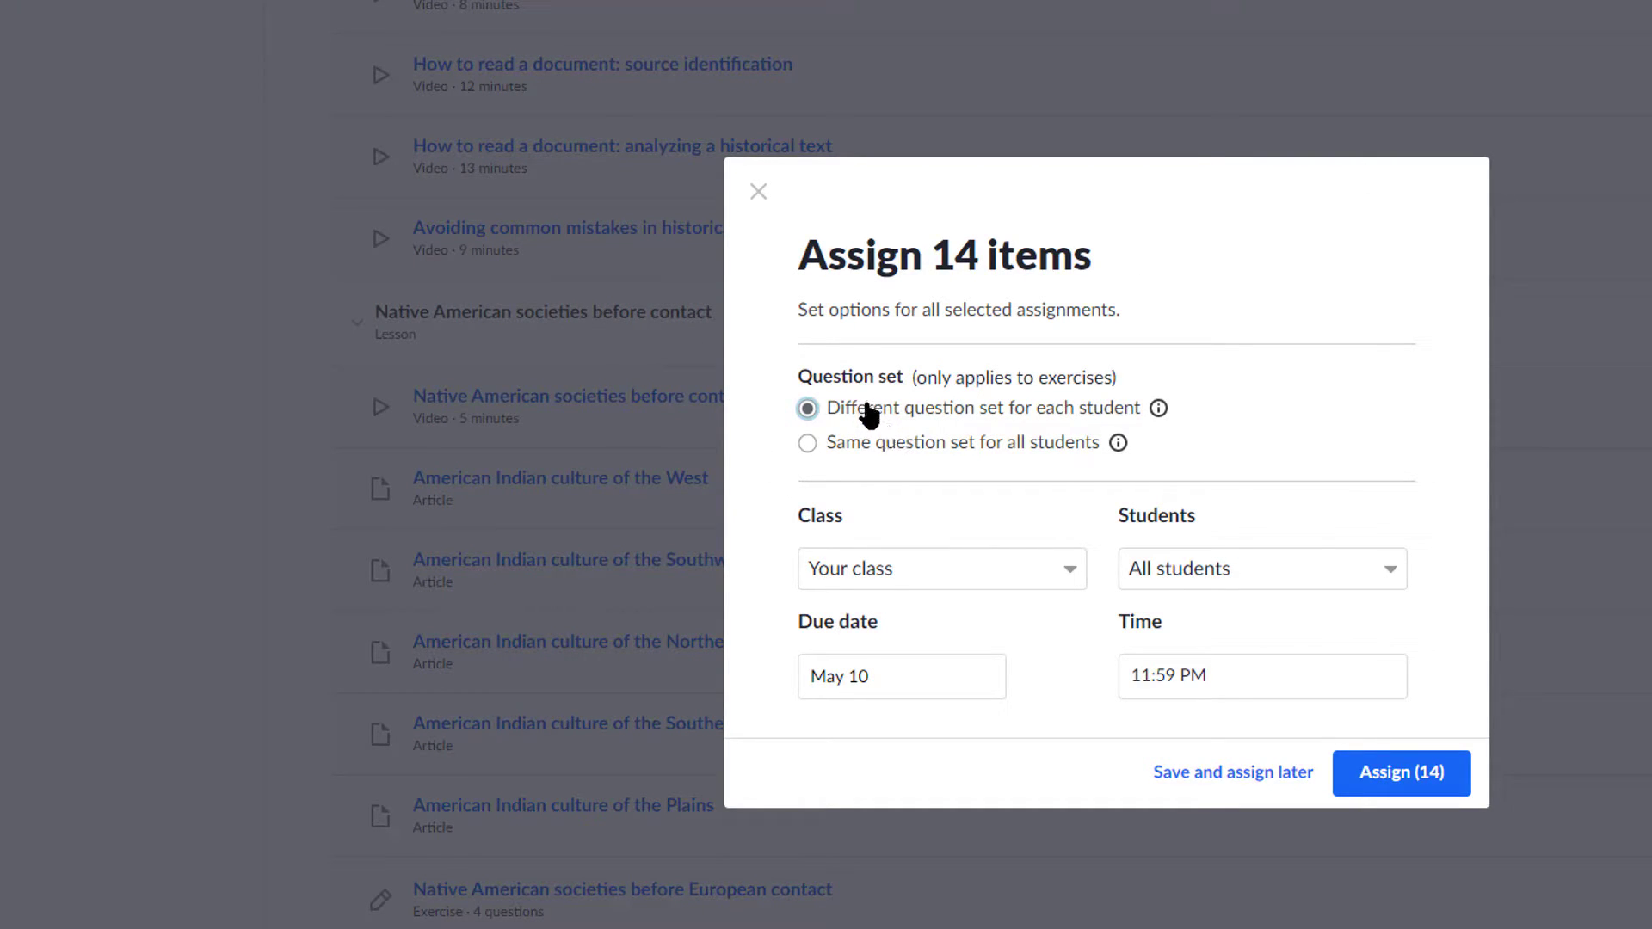
Step: Assign all 14 items to the class and all students, due May 11 at 11:59 PM
left_click(922, 568)
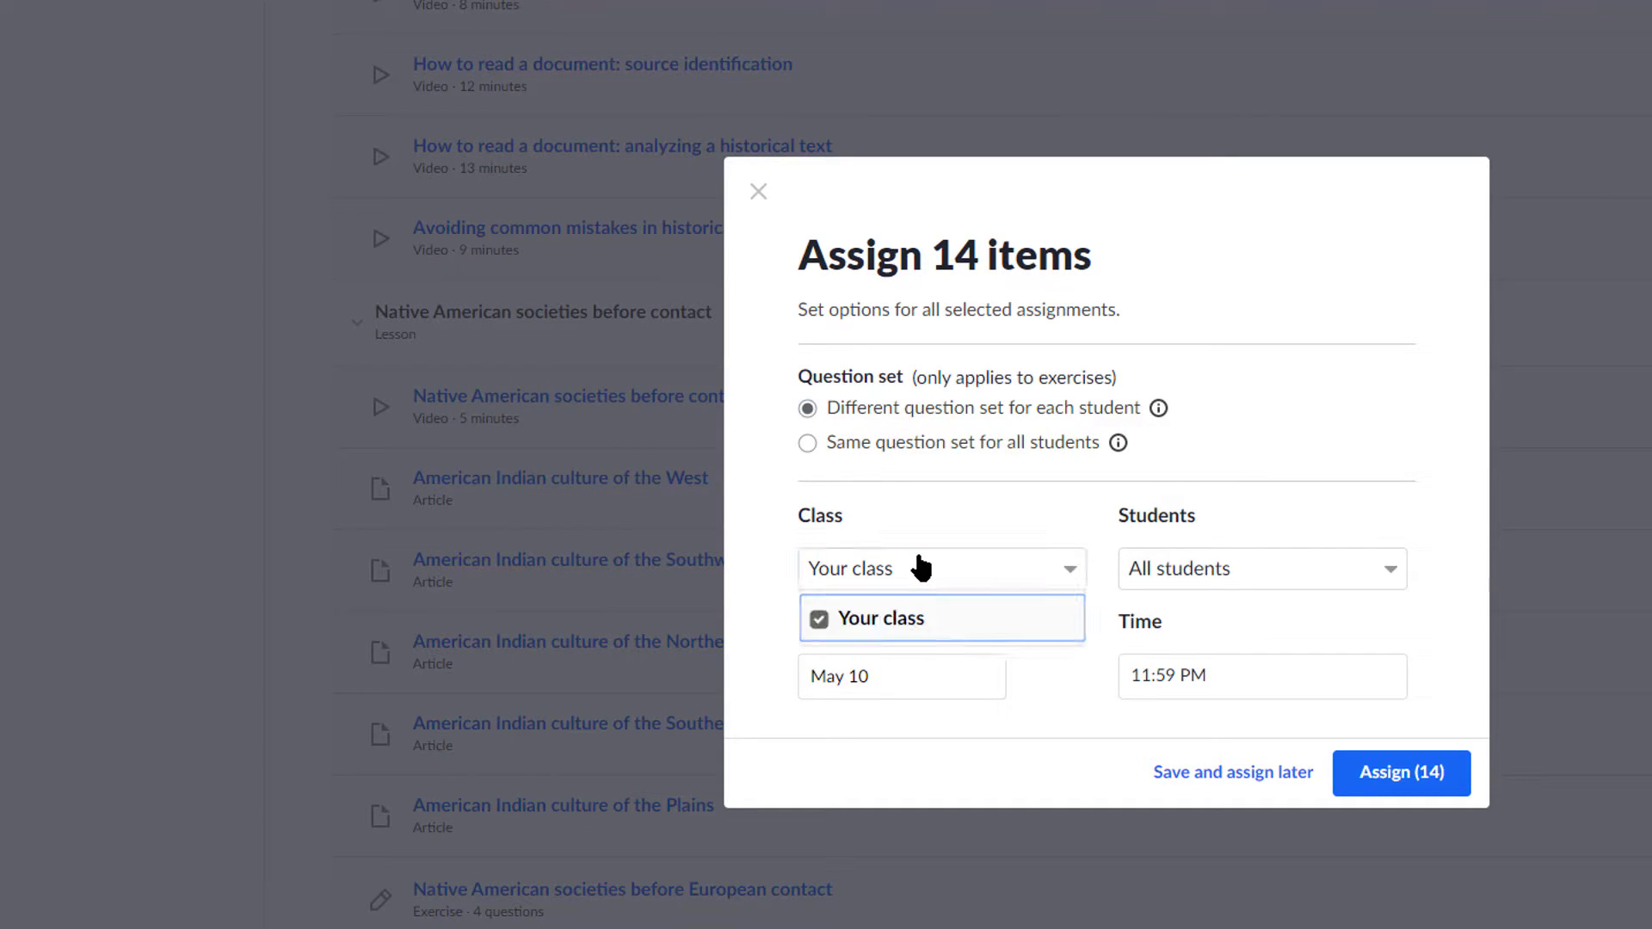
left_click(927, 578)
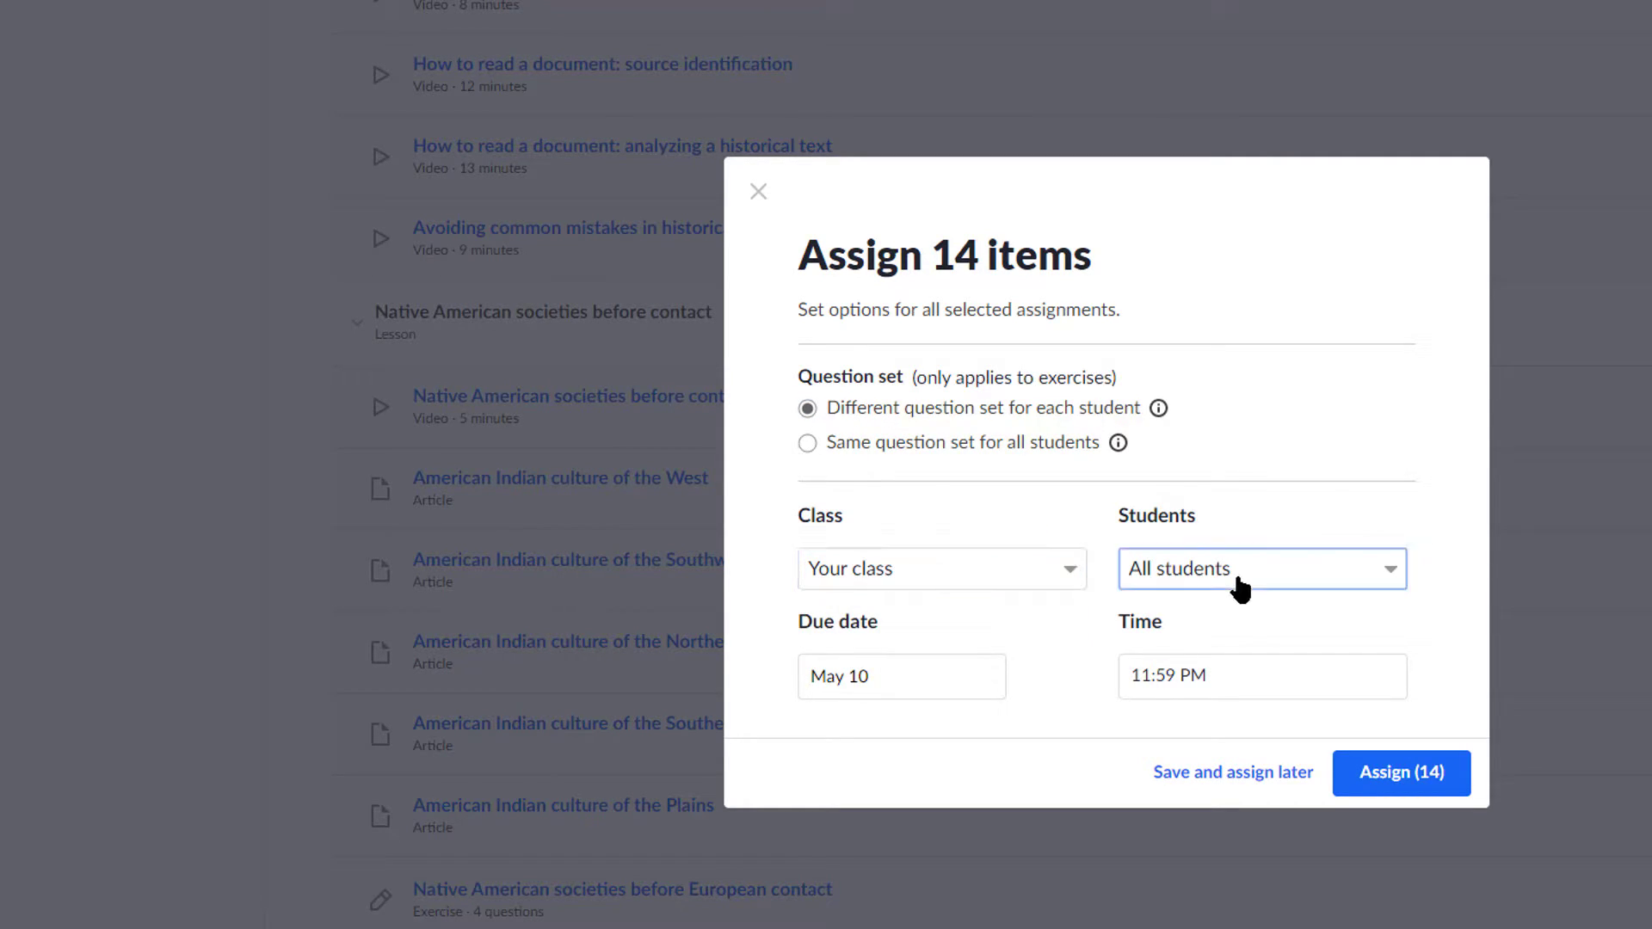
left_click(1140, 575)
left_click(1097, 500)
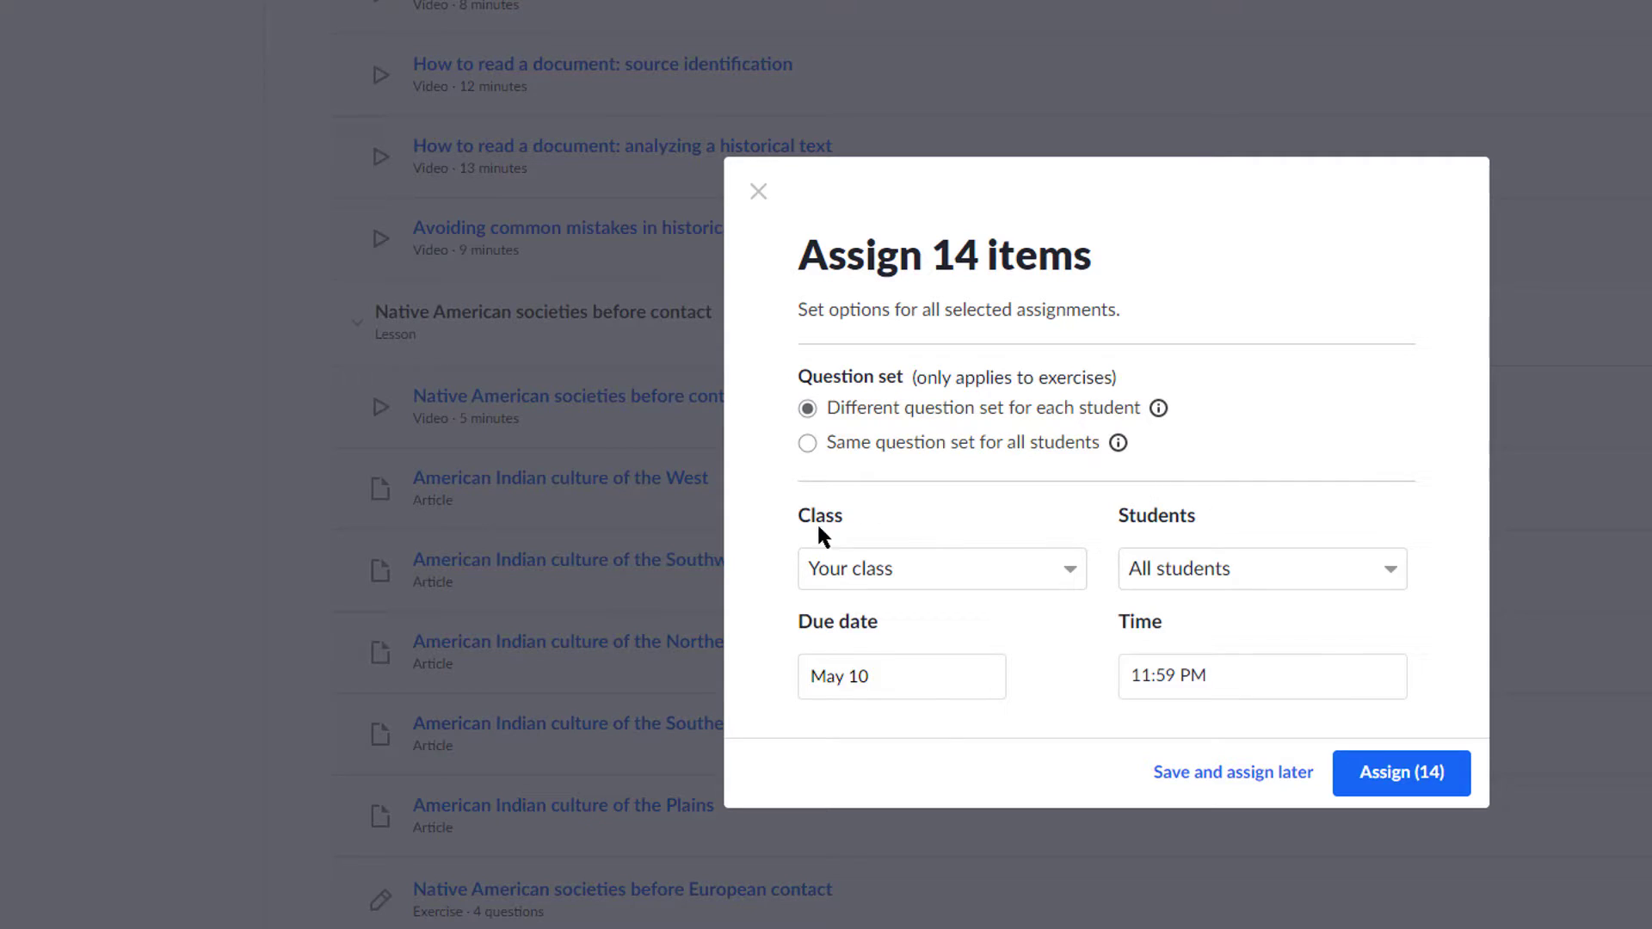
left_click(882, 671)
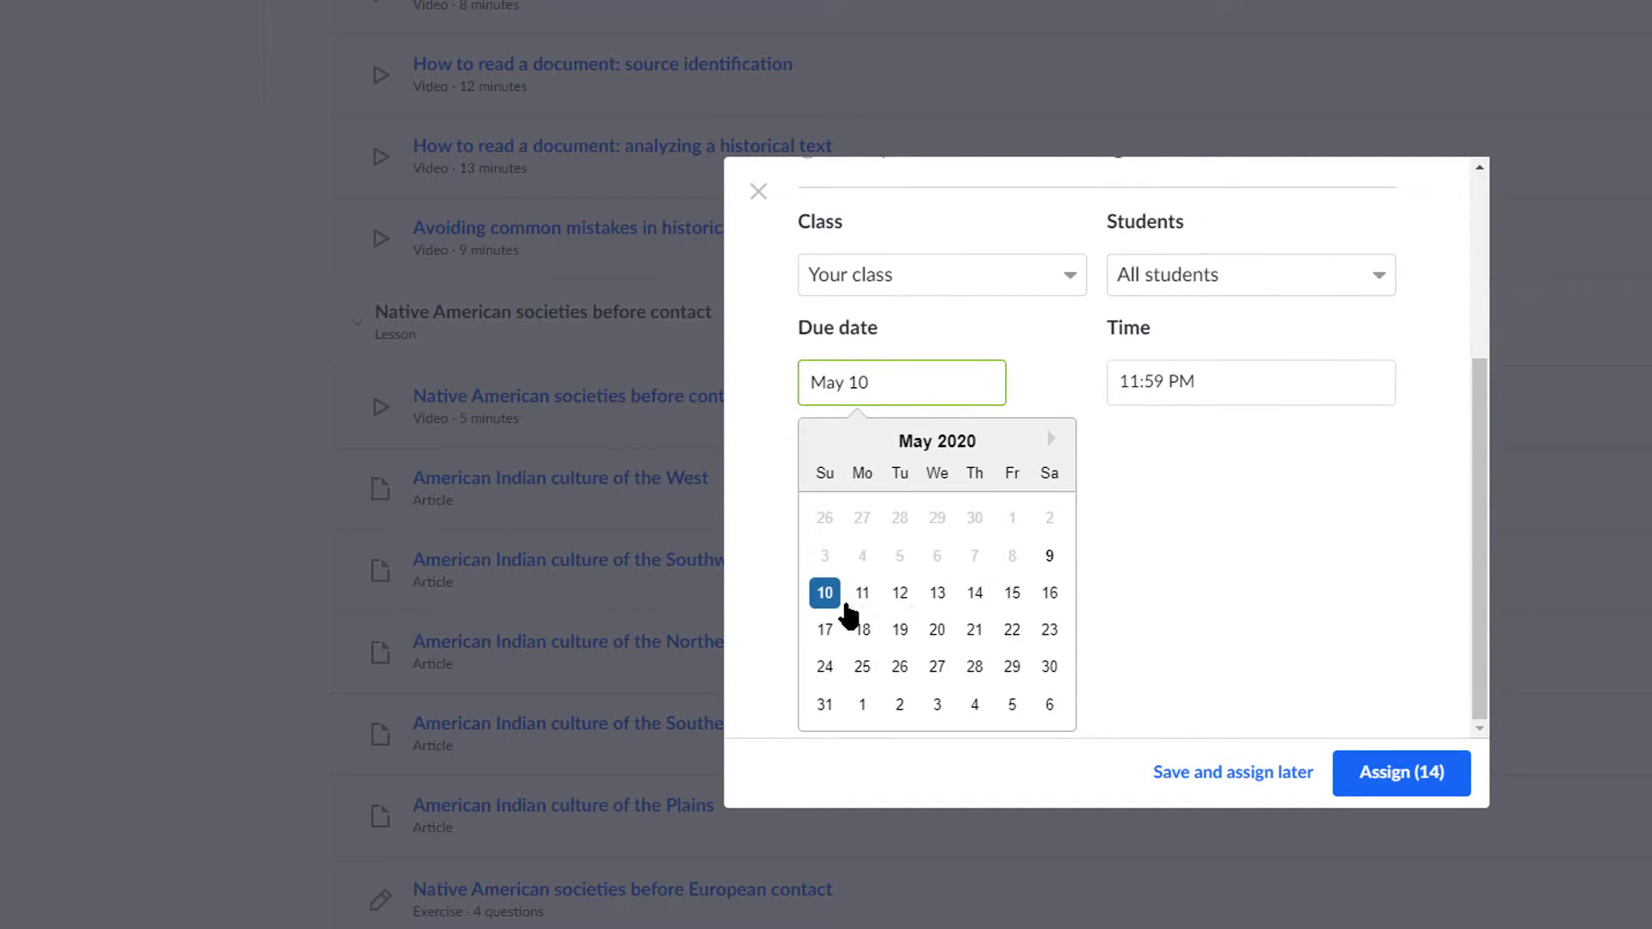
left_click(862, 592)
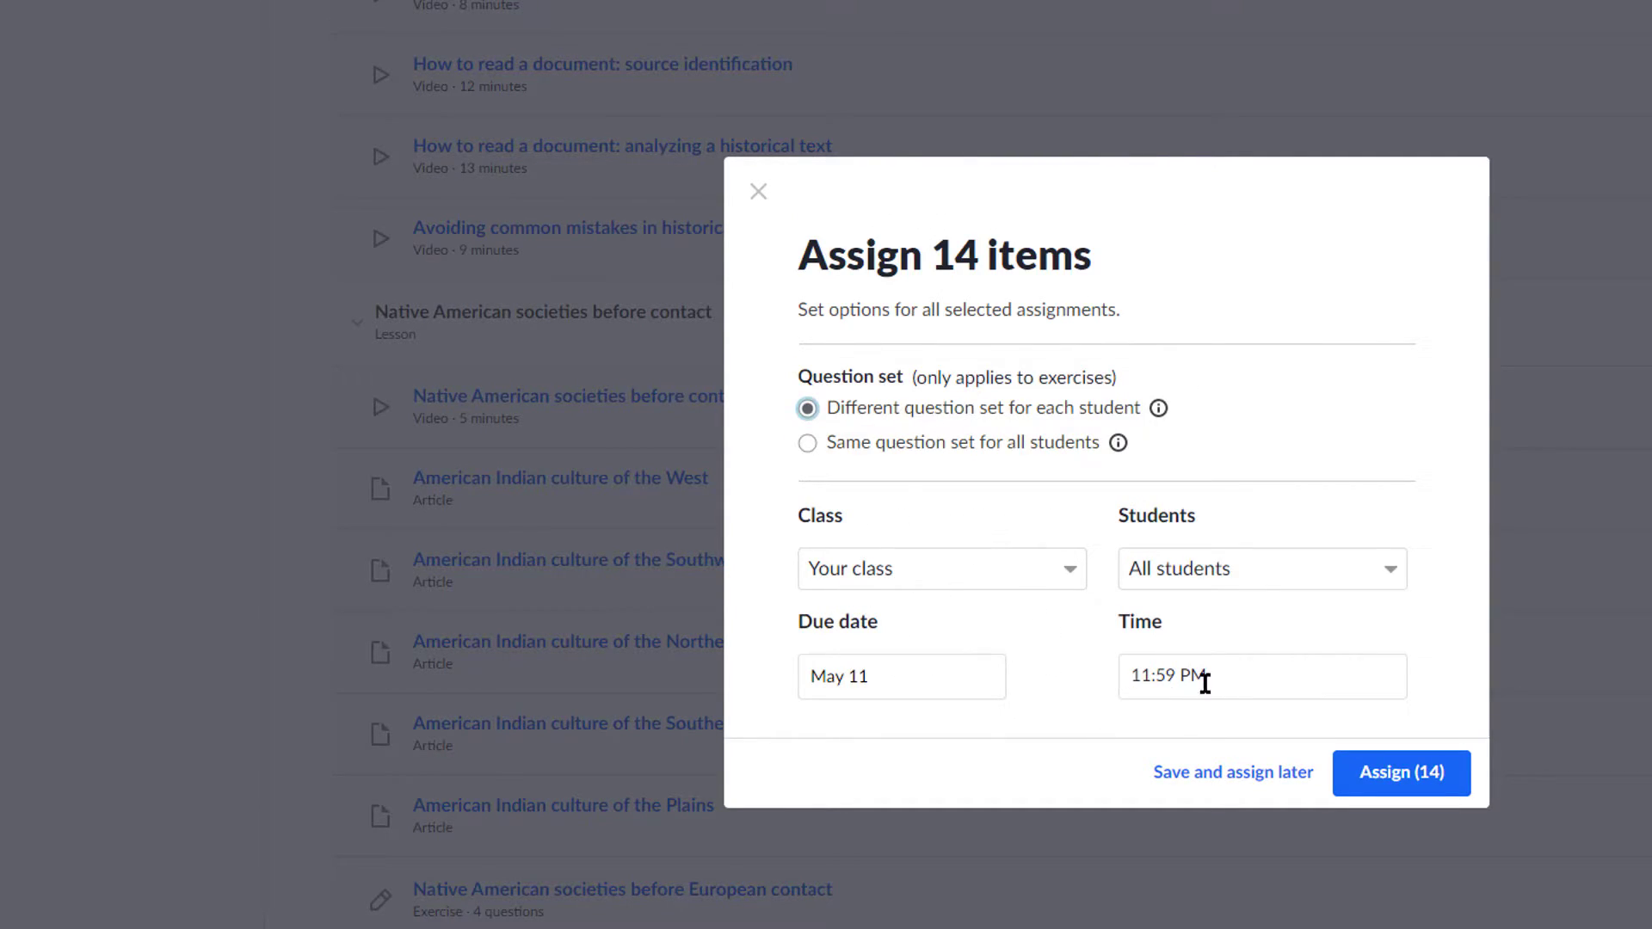
left_click(1395, 778)
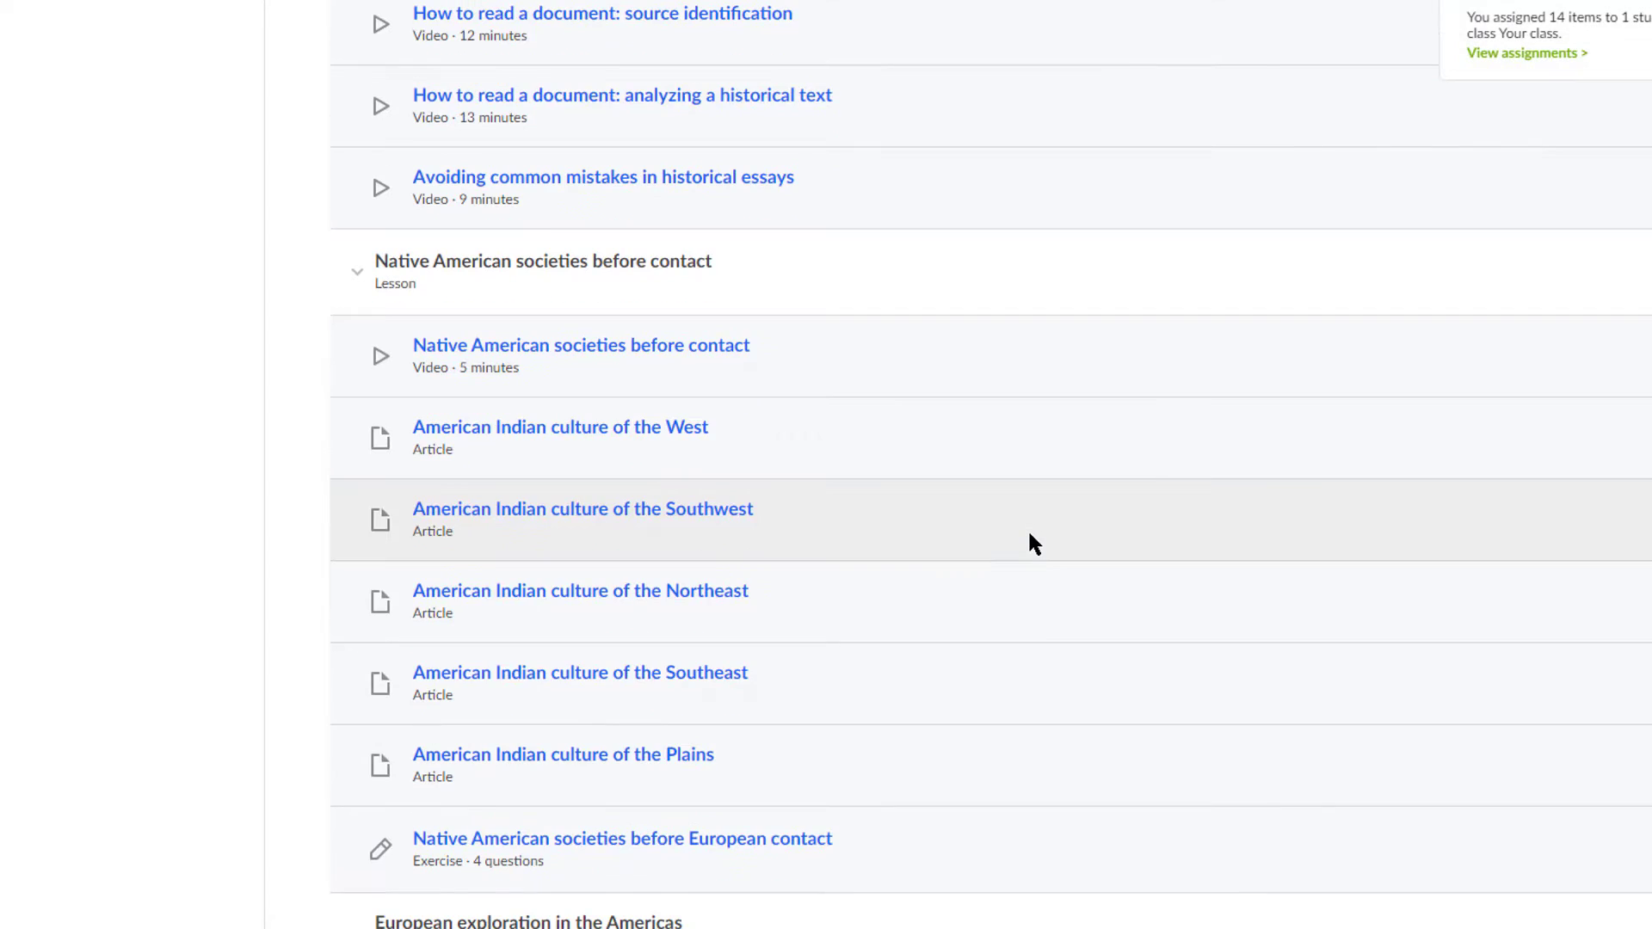
scroll(972, 559, "up", 3)
scroll(756, 553, "up", 7)
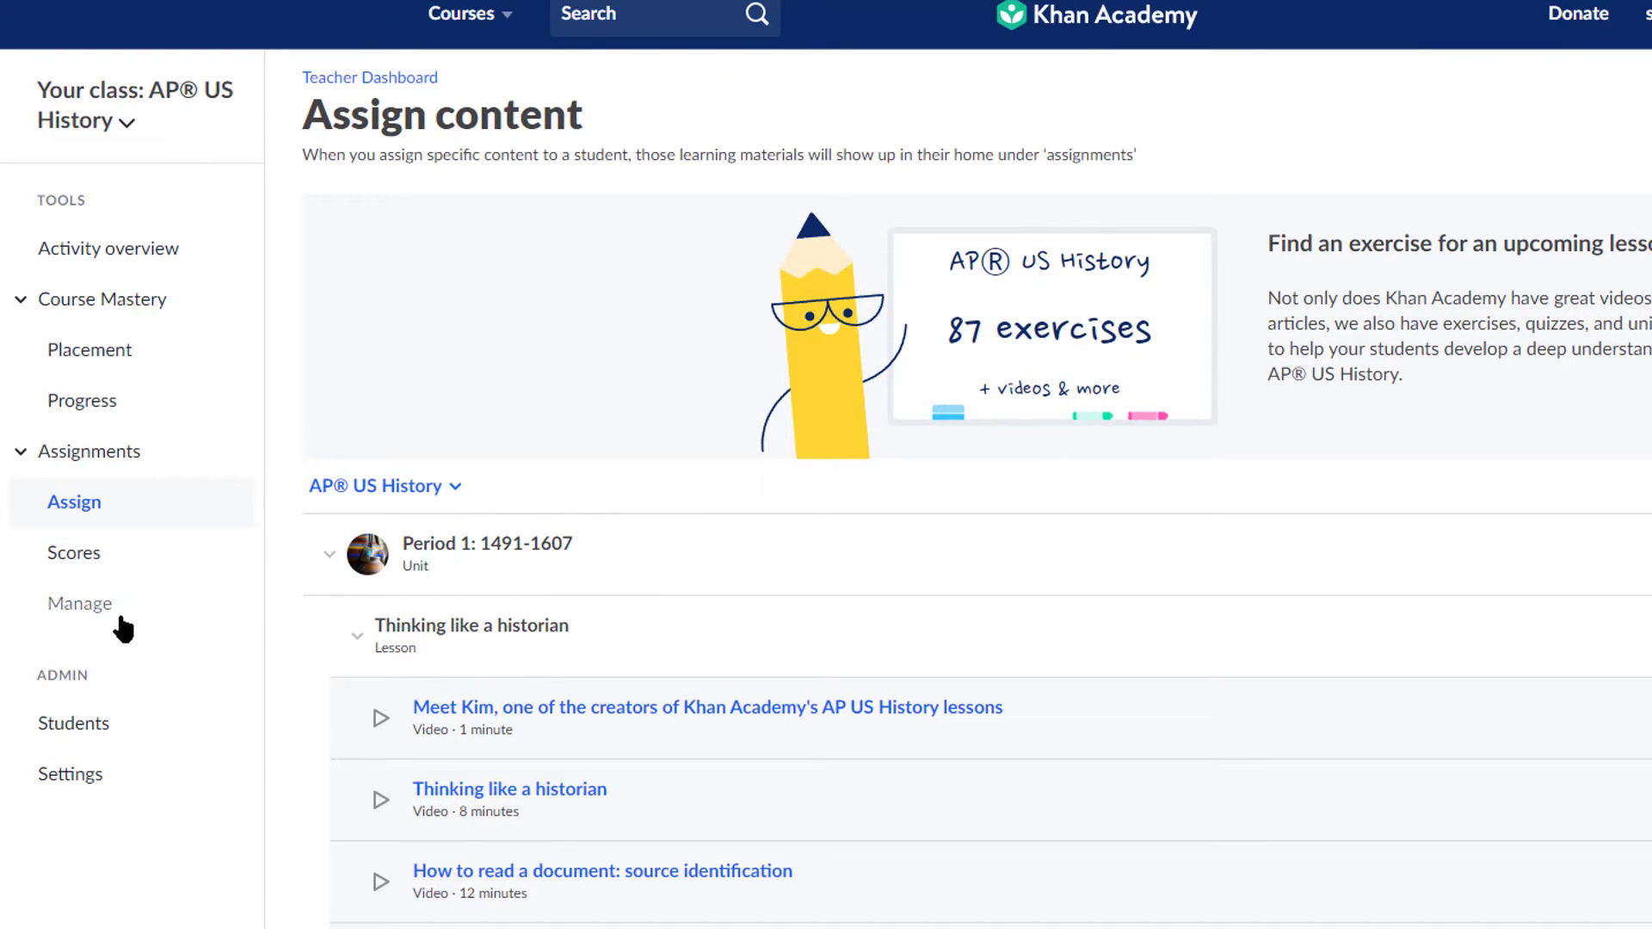
Step: Check the class's 0% course mastery, then open the Students roster showing one student
left_click(82, 401)
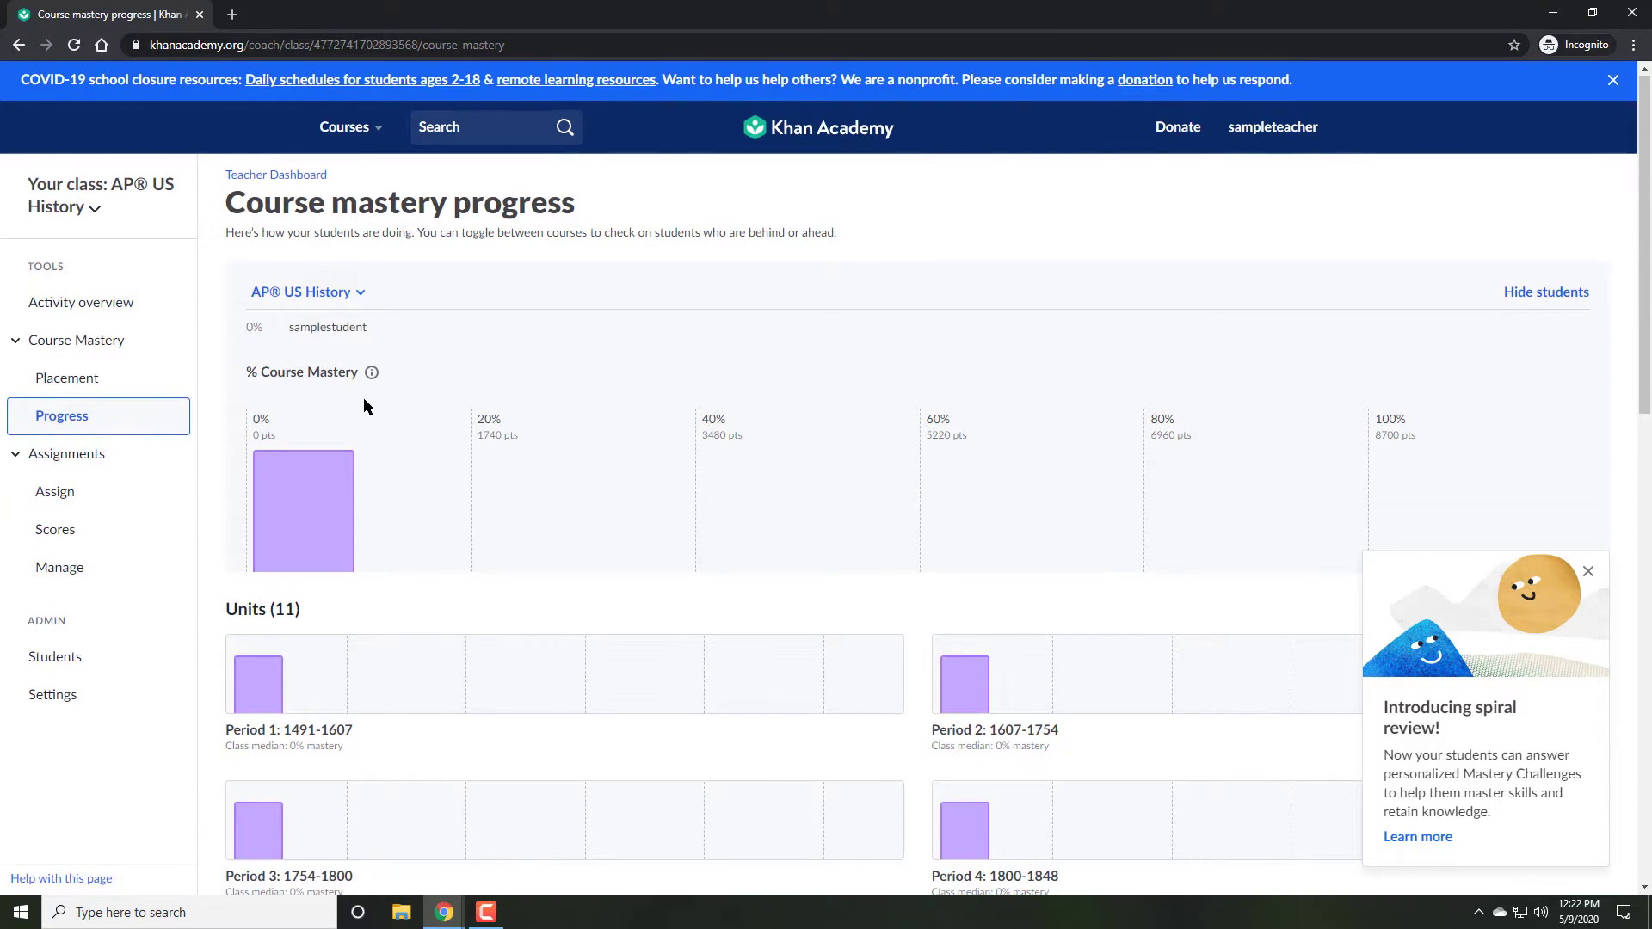
scroll(363, 404, "down", 2)
scroll(287, 395, "up", 2)
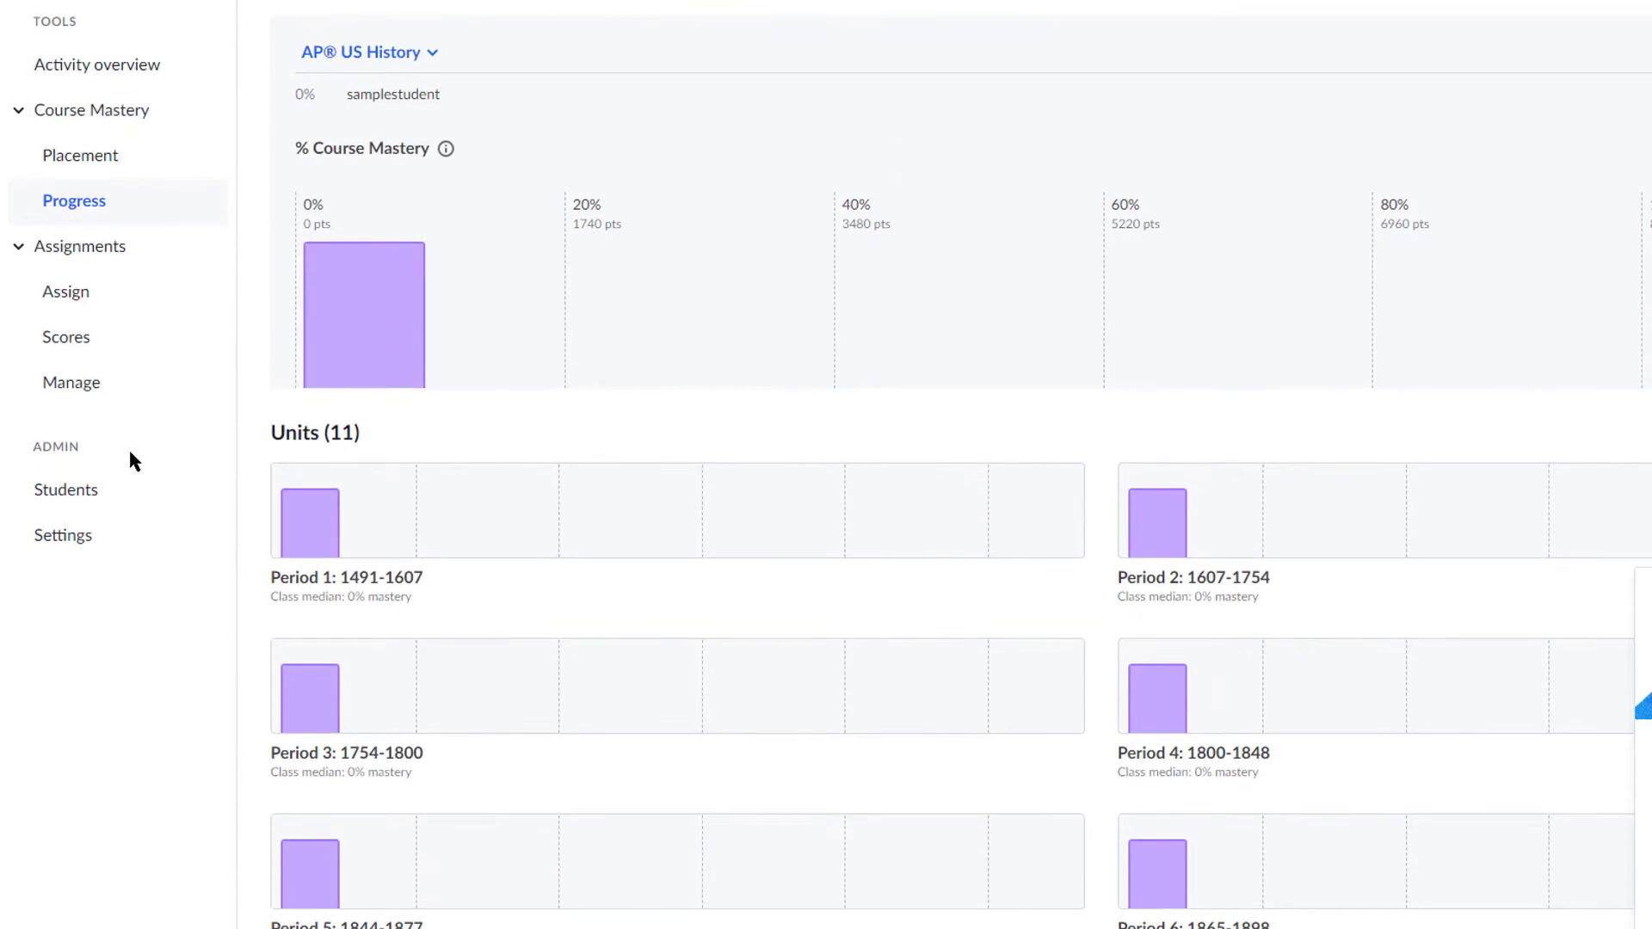
left_click(83, 514)
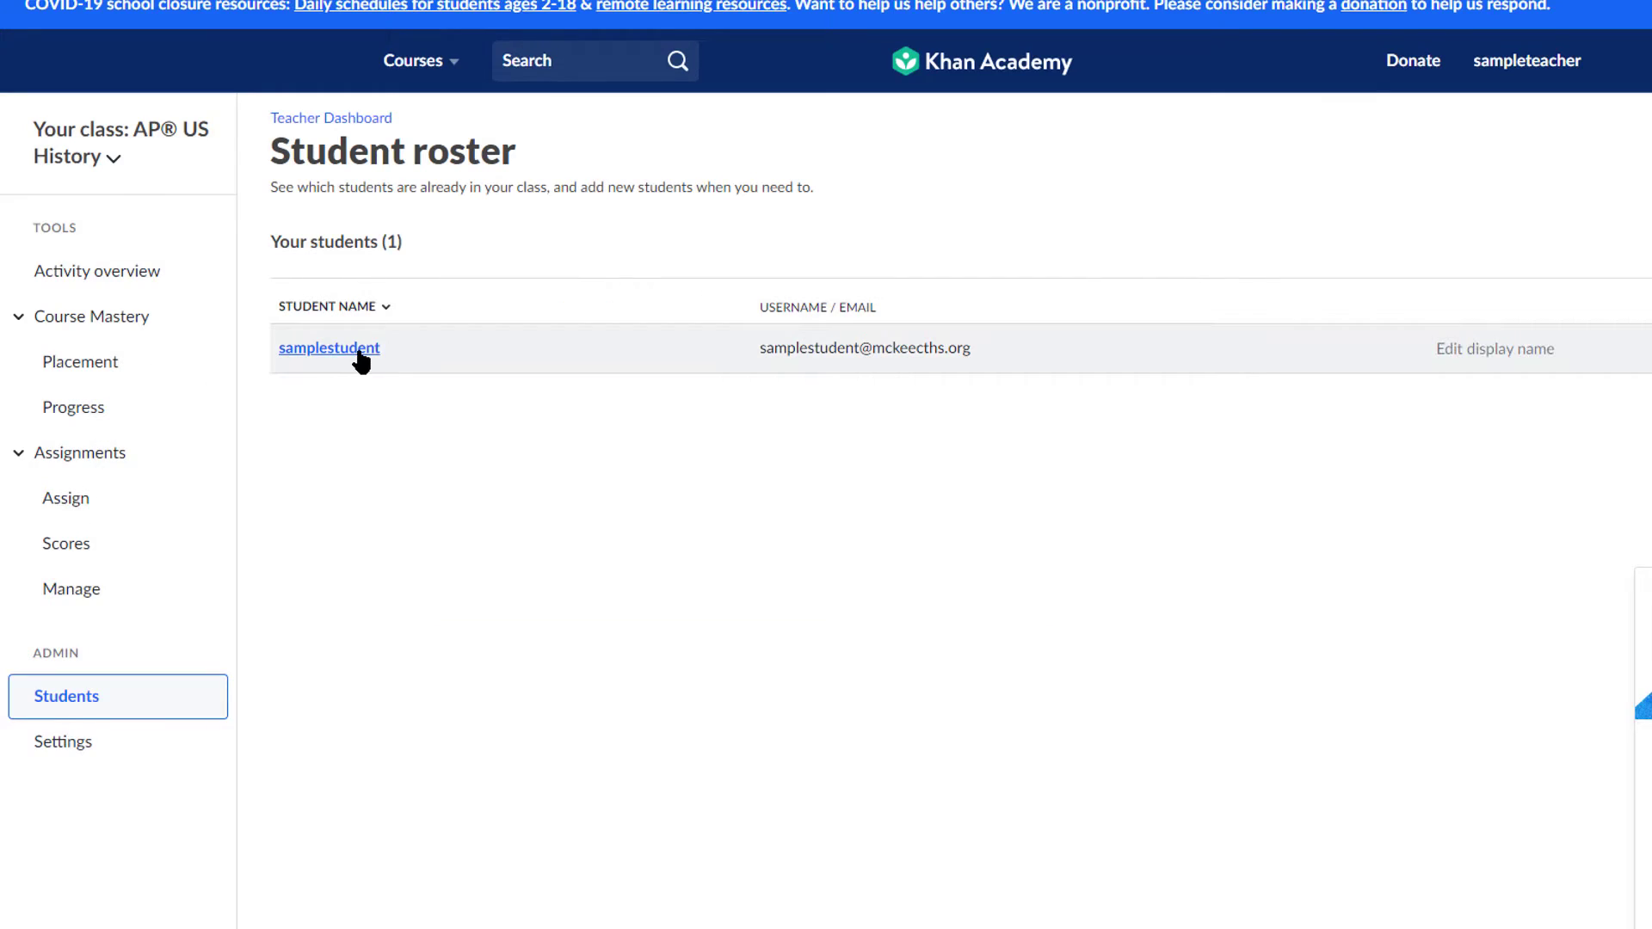
Step: Open the student's Assignments tab to see all 14 assignments marked Not completed
left_click(358, 146)
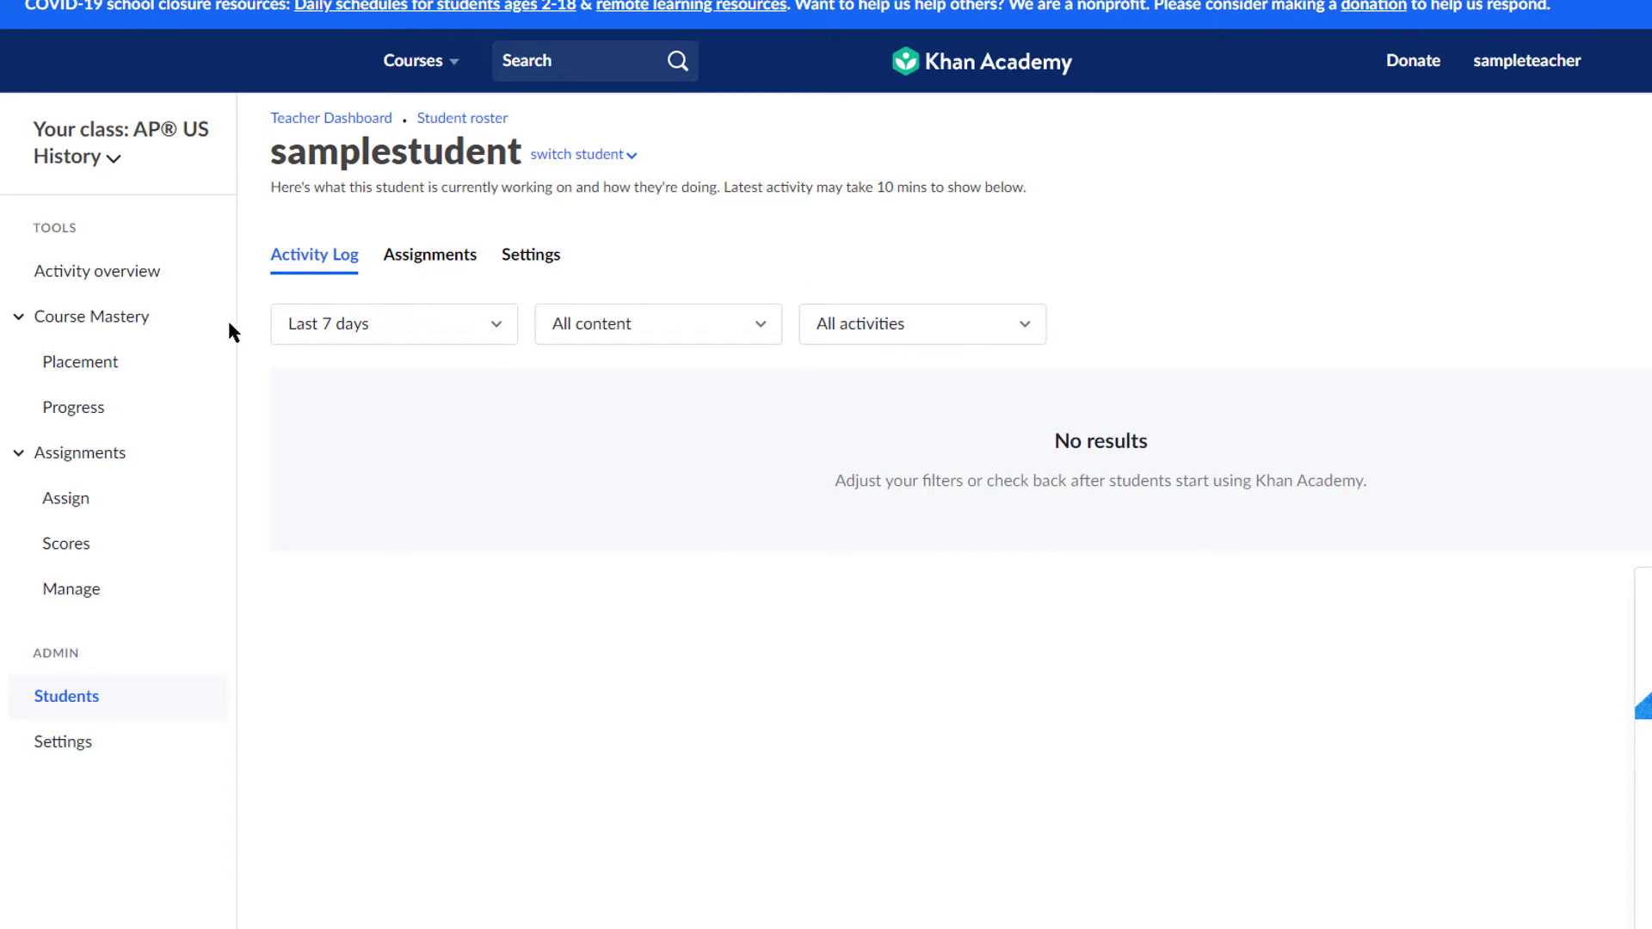
left_click(458, 274)
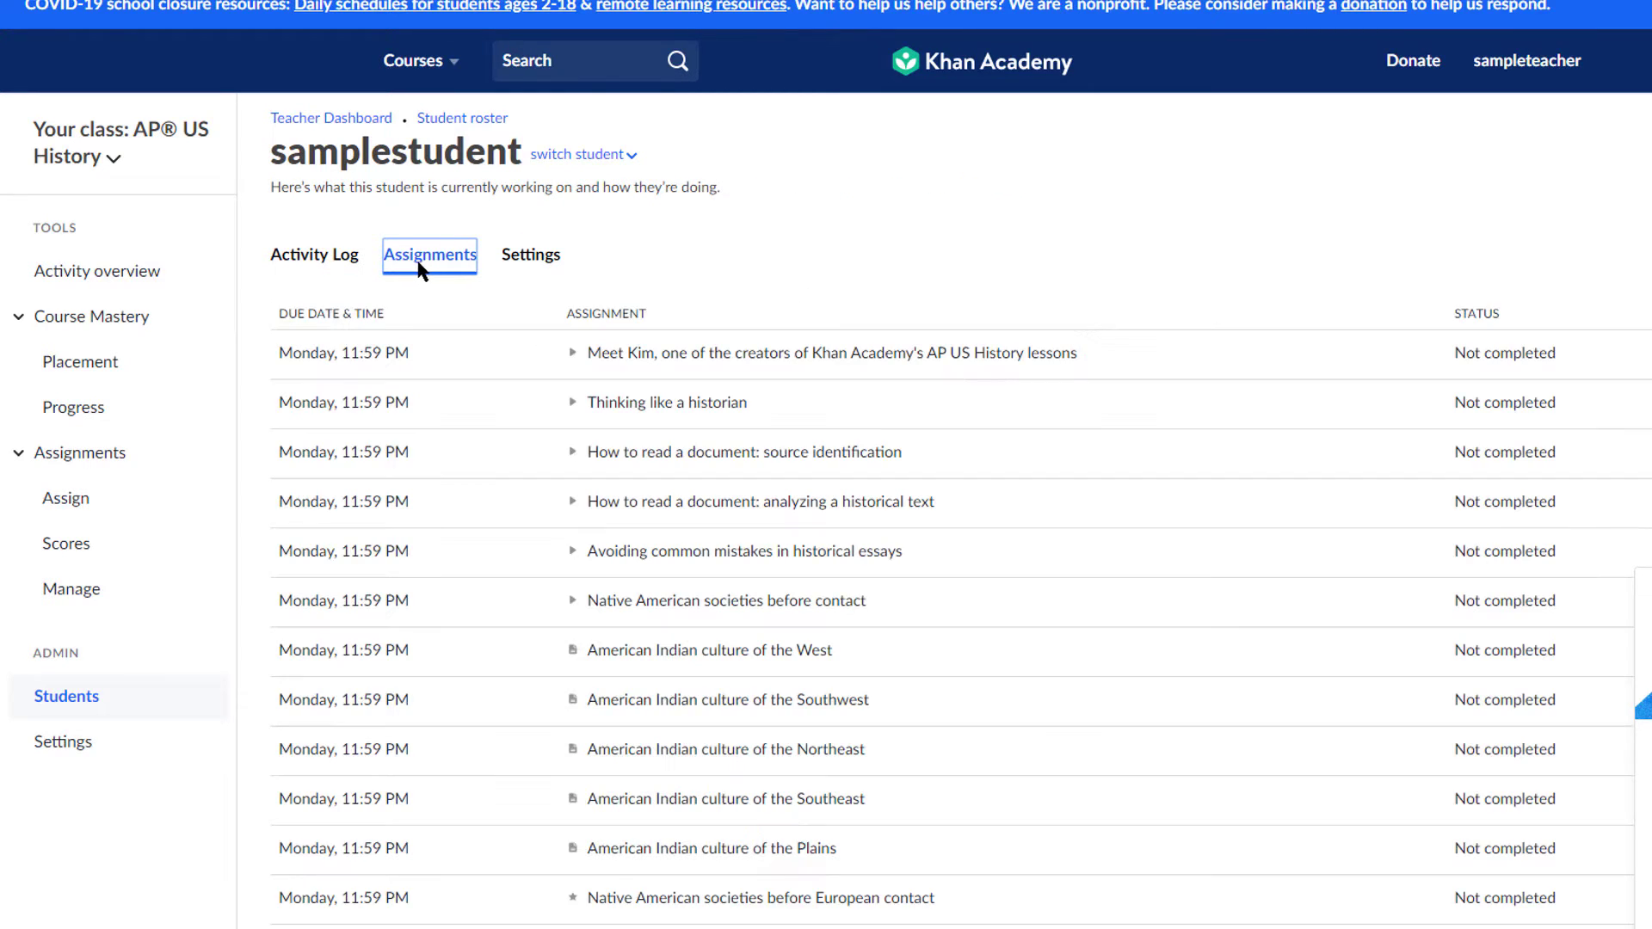
scroll(335, 277, "down", 4)
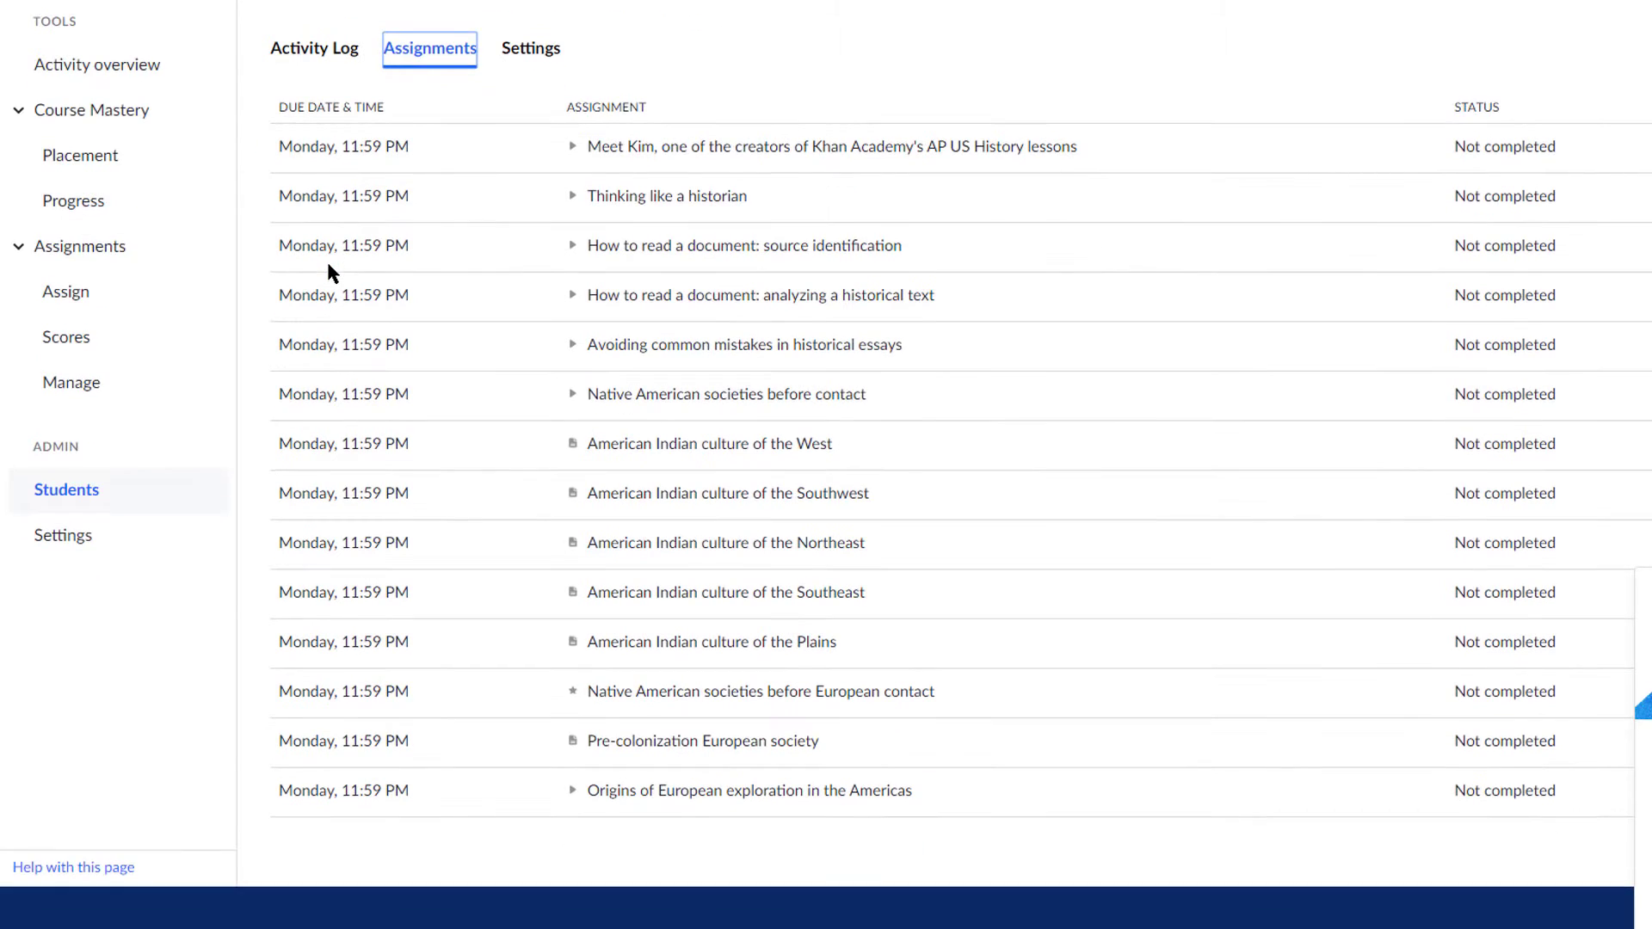
scroll(327, 270, "up", 4)
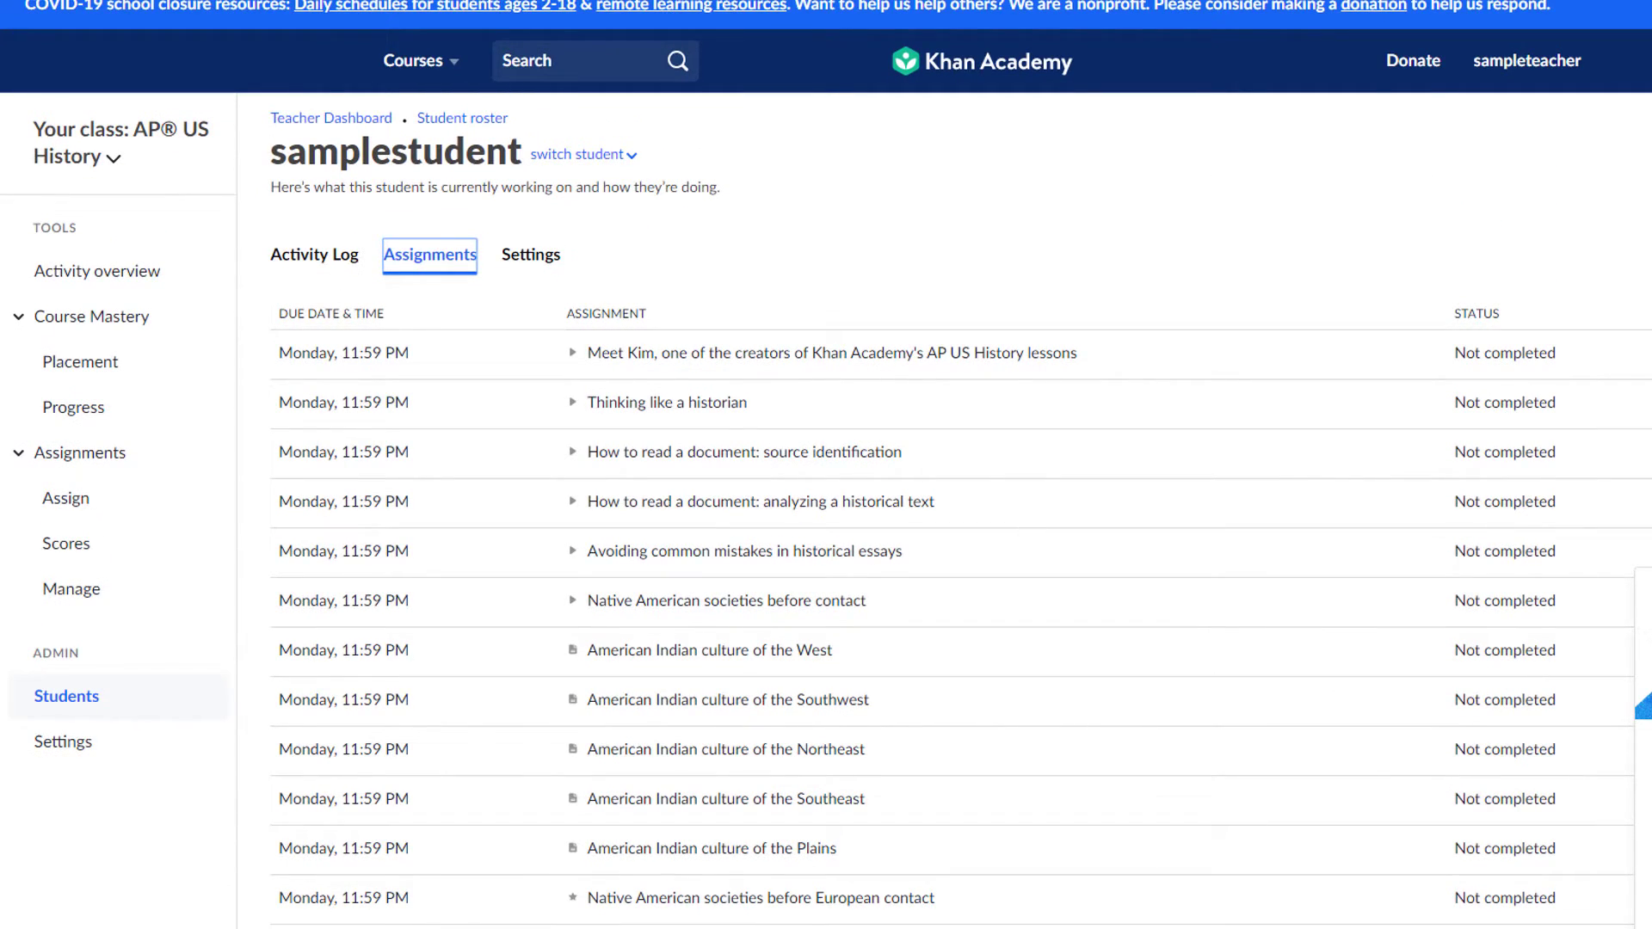
scroll(445, 517, "down", 4)
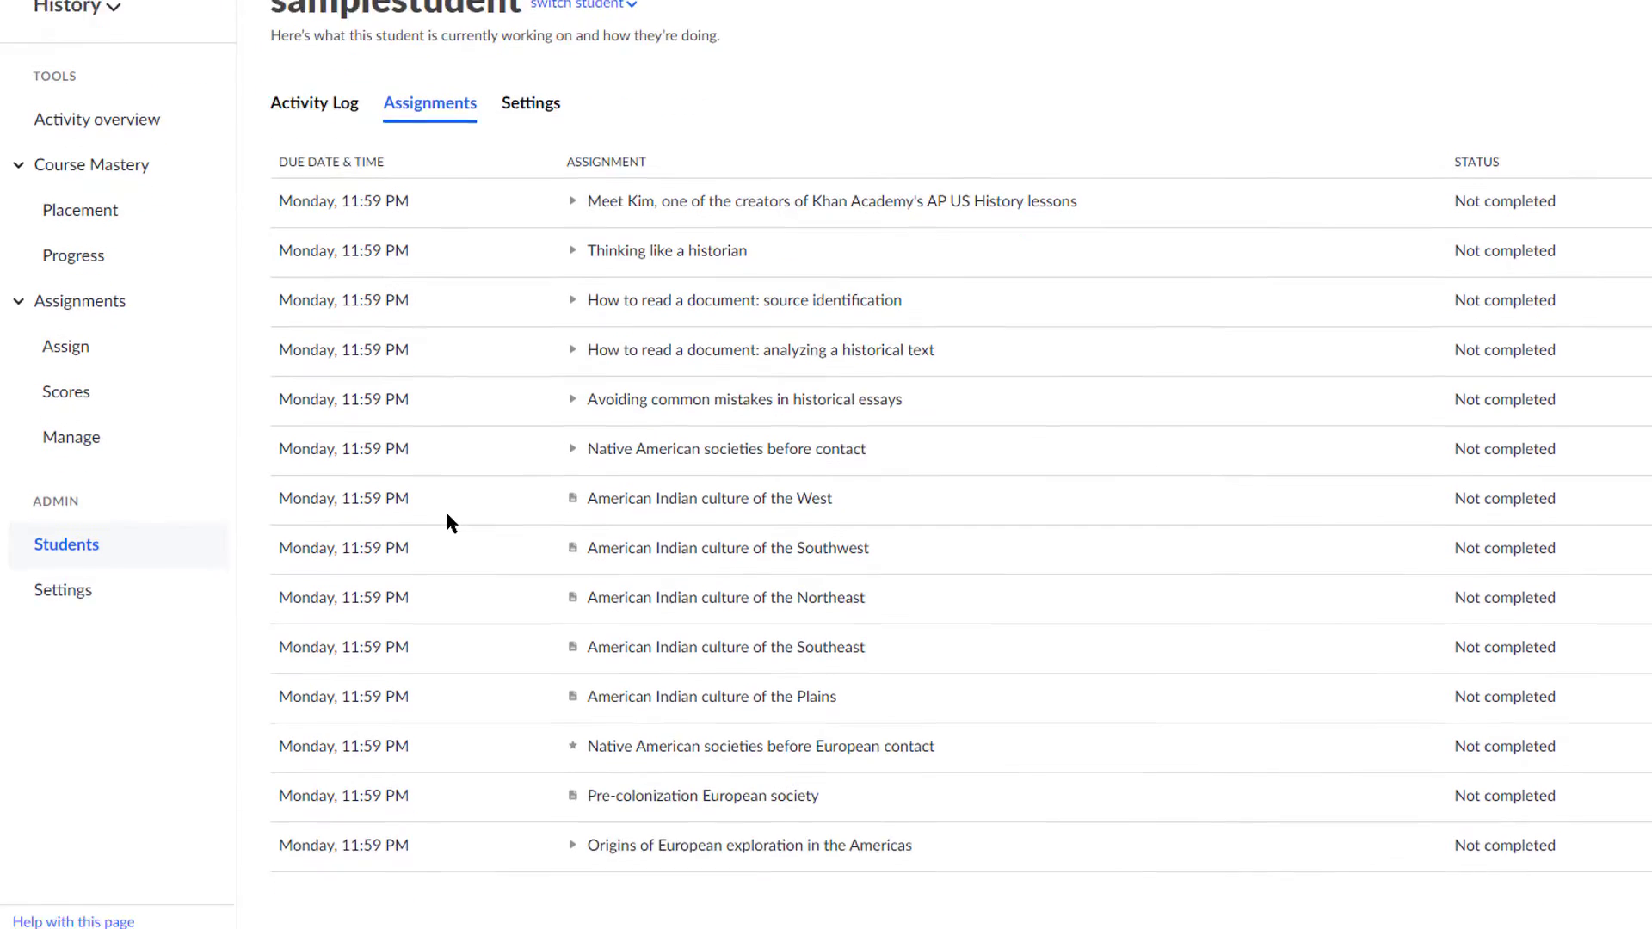
scroll(498, 457, "up", 4)
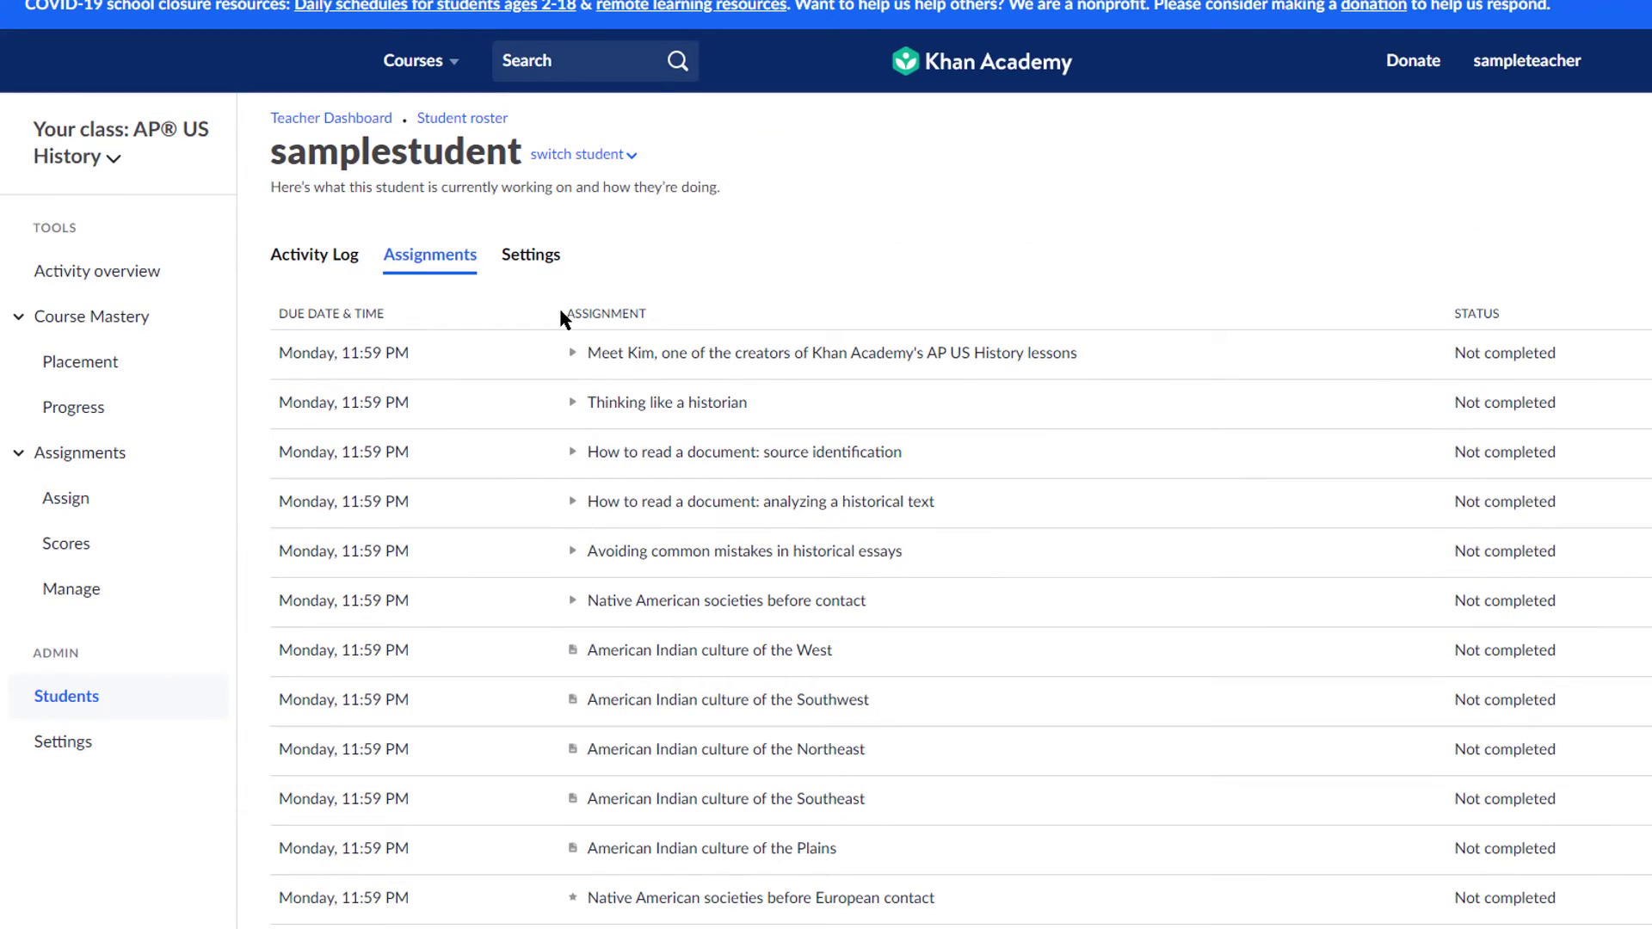
Step: Load classroom.google.com in a new incognito window
key("ctrl+shift+n")
type("classroom.google.com")
key("Return")
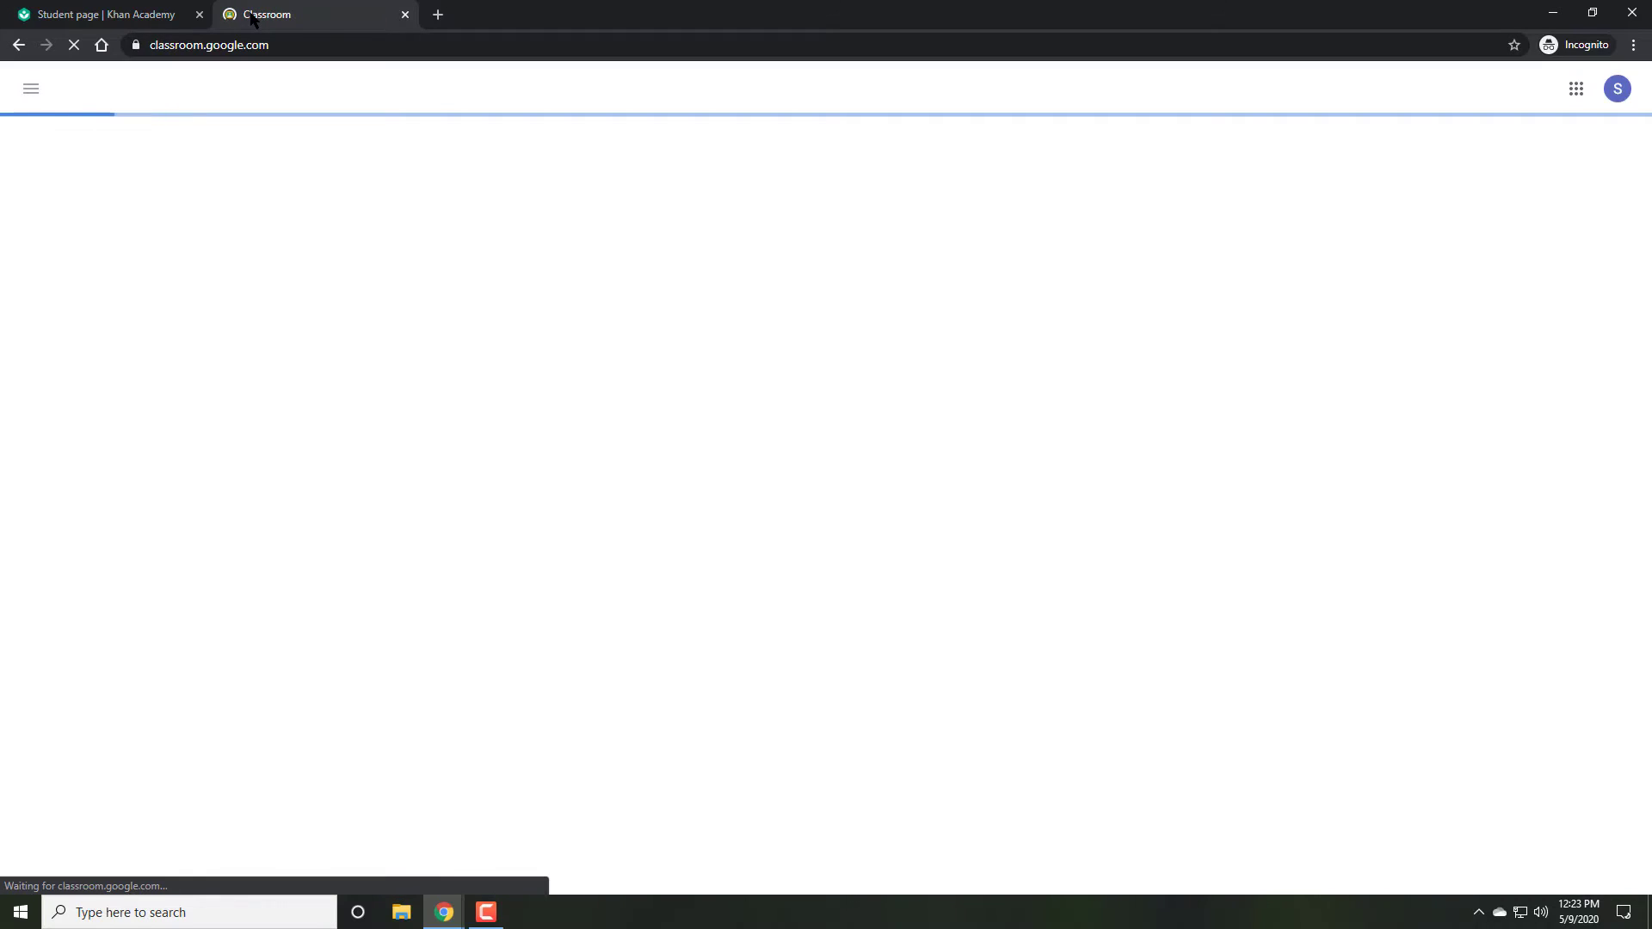
Step: Open the English Literature class, review its People roster, and return to Classwork
left_click(111, 165)
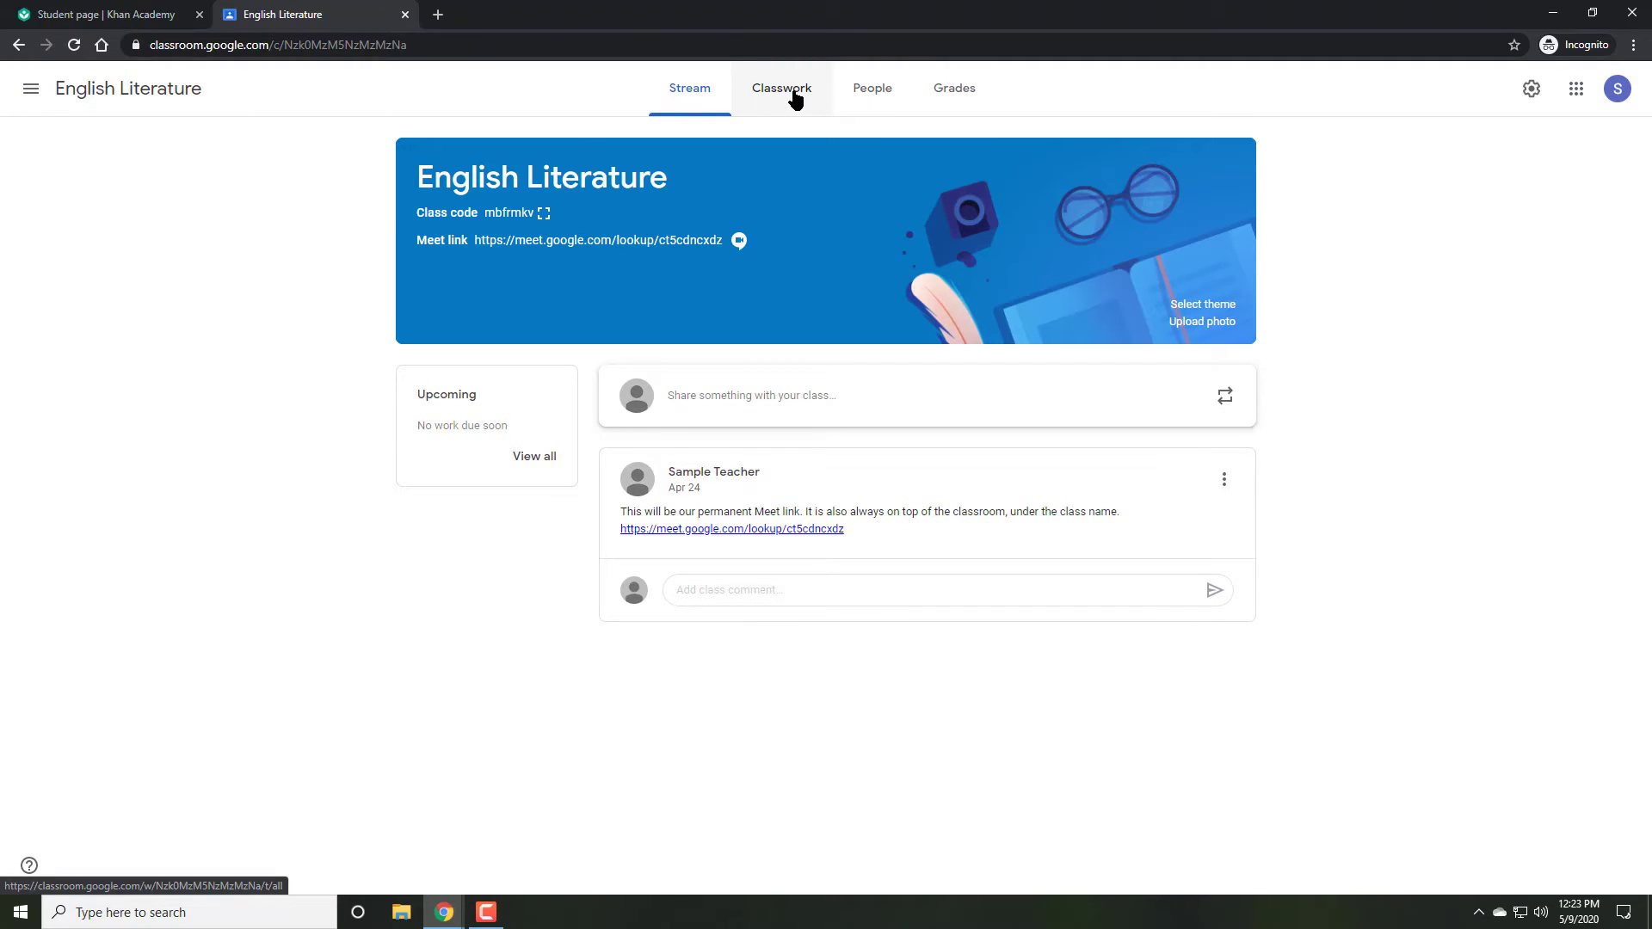
left_click(795, 97)
left_click(893, 93)
left_click(925, 361)
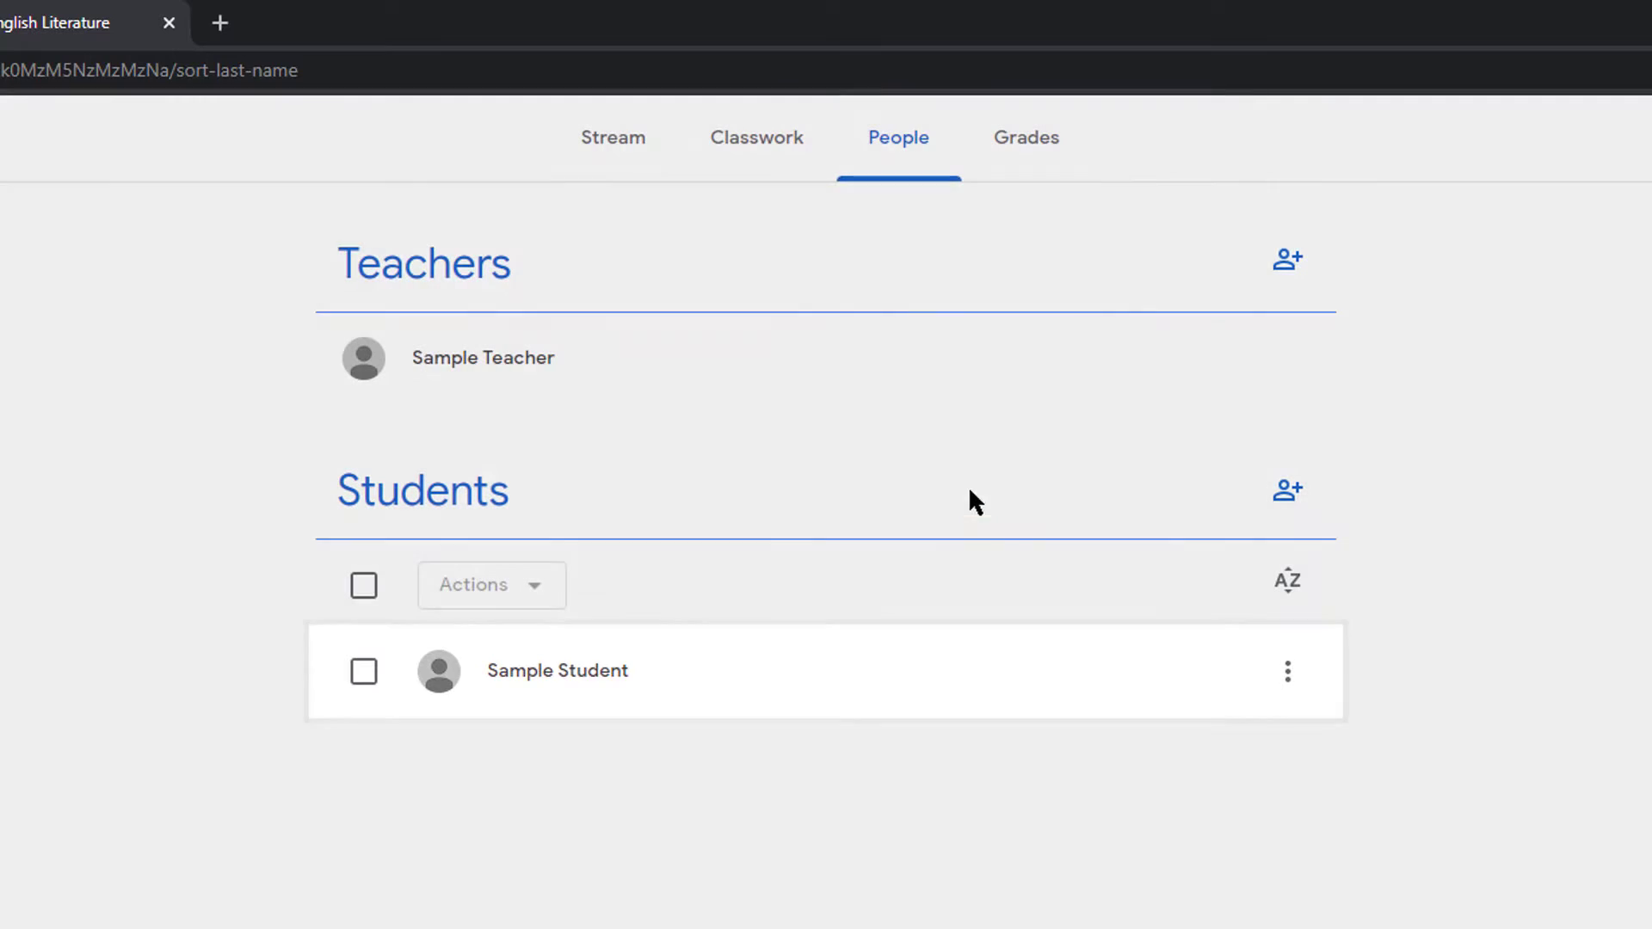
left_click(724, 125)
Step: Post assignment 'Be sure to complete your Khan Academy Work', due May 11, 11:59 PM
left_click(469, 258)
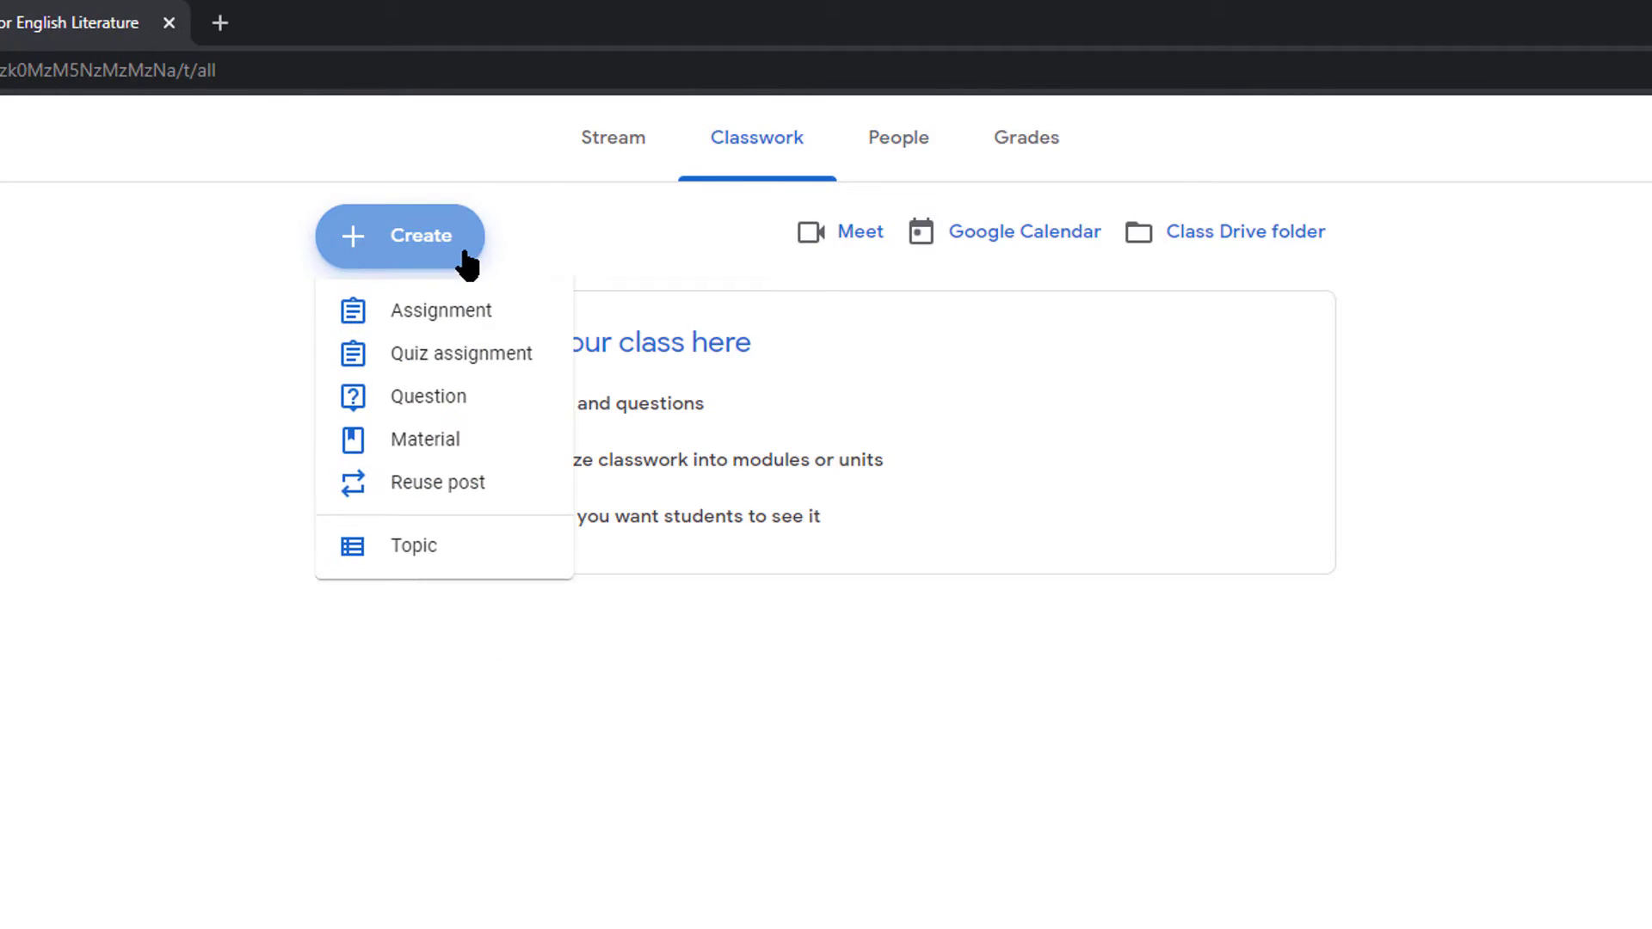
left_click(442, 320)
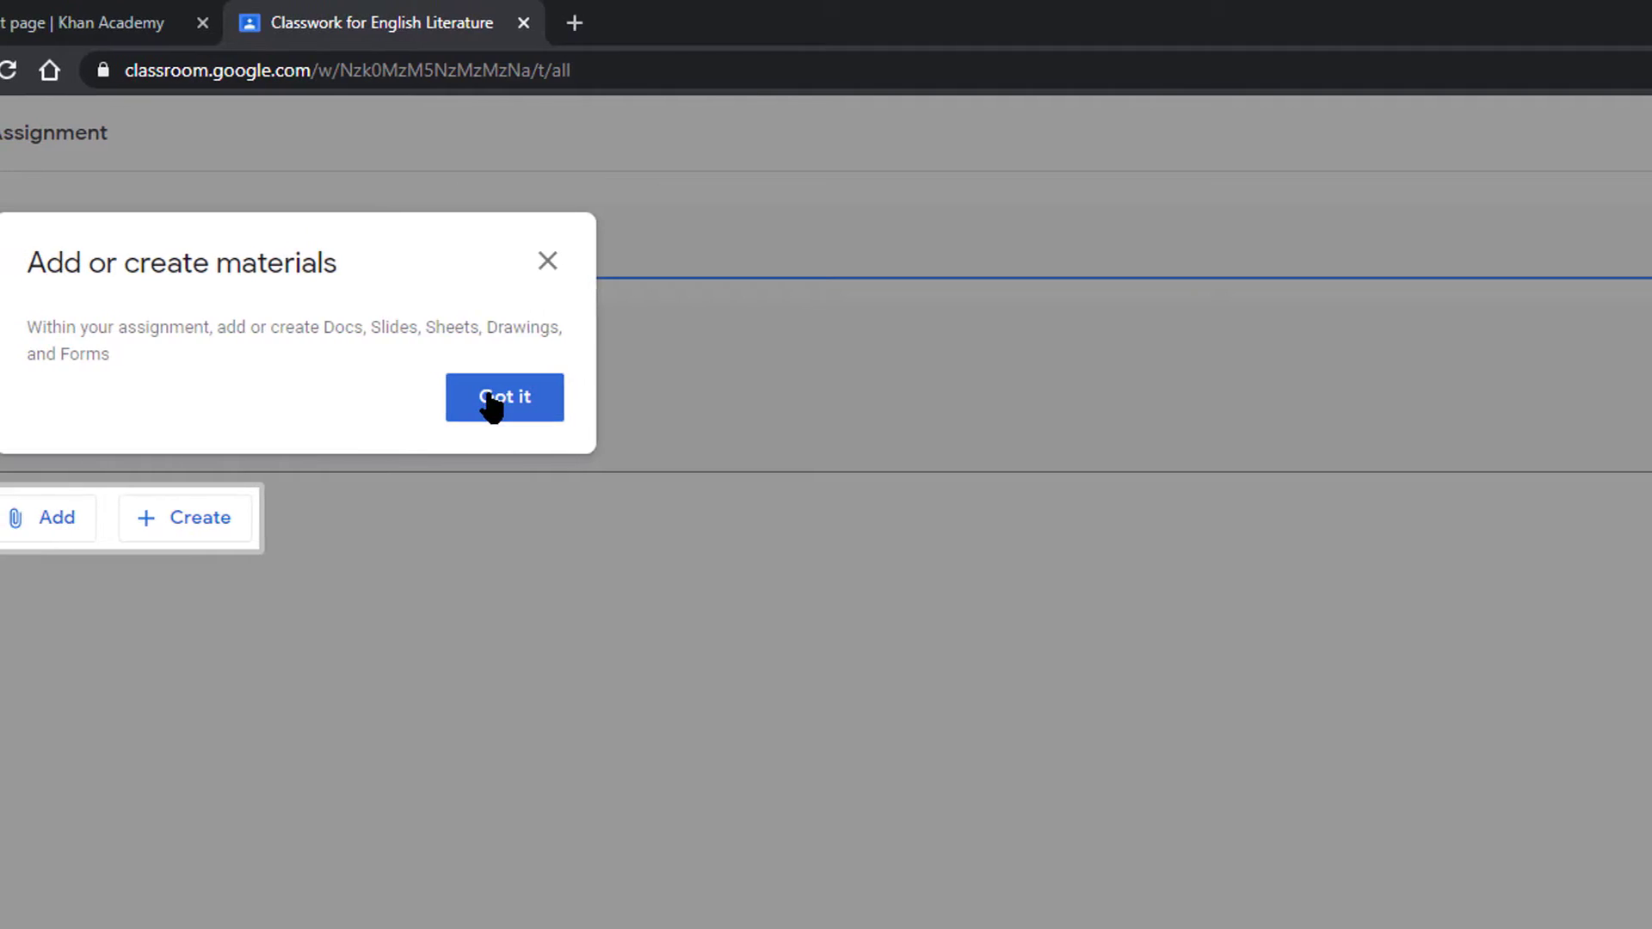
left_click(492, 397)
left_click(403, 258)
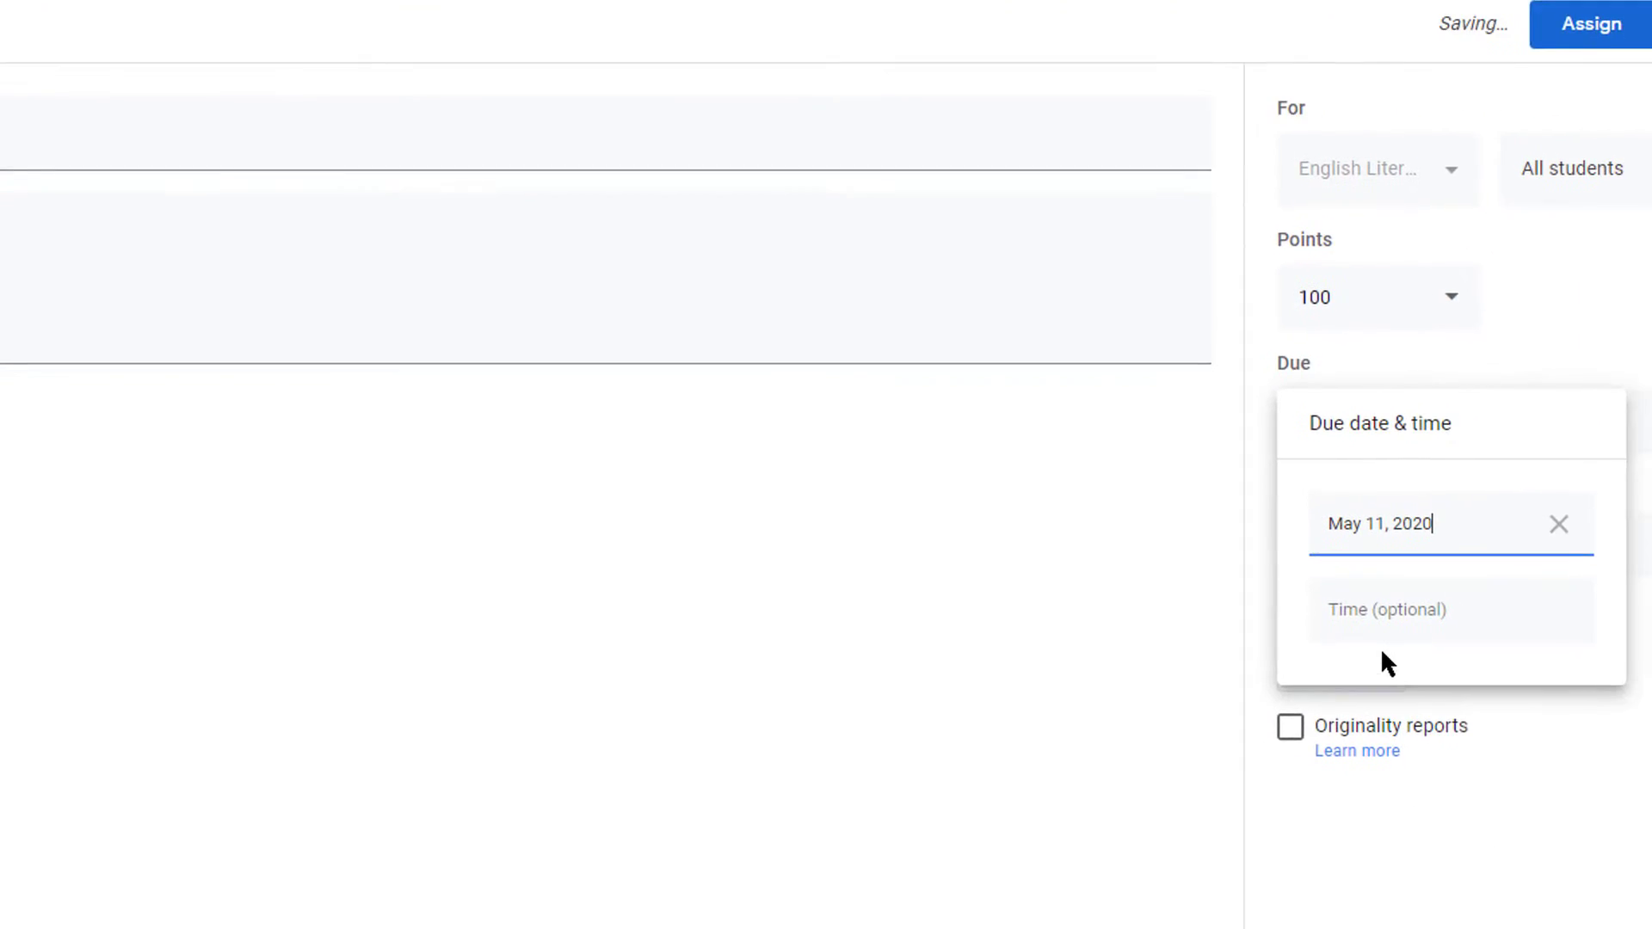
left_click(1354, 605)
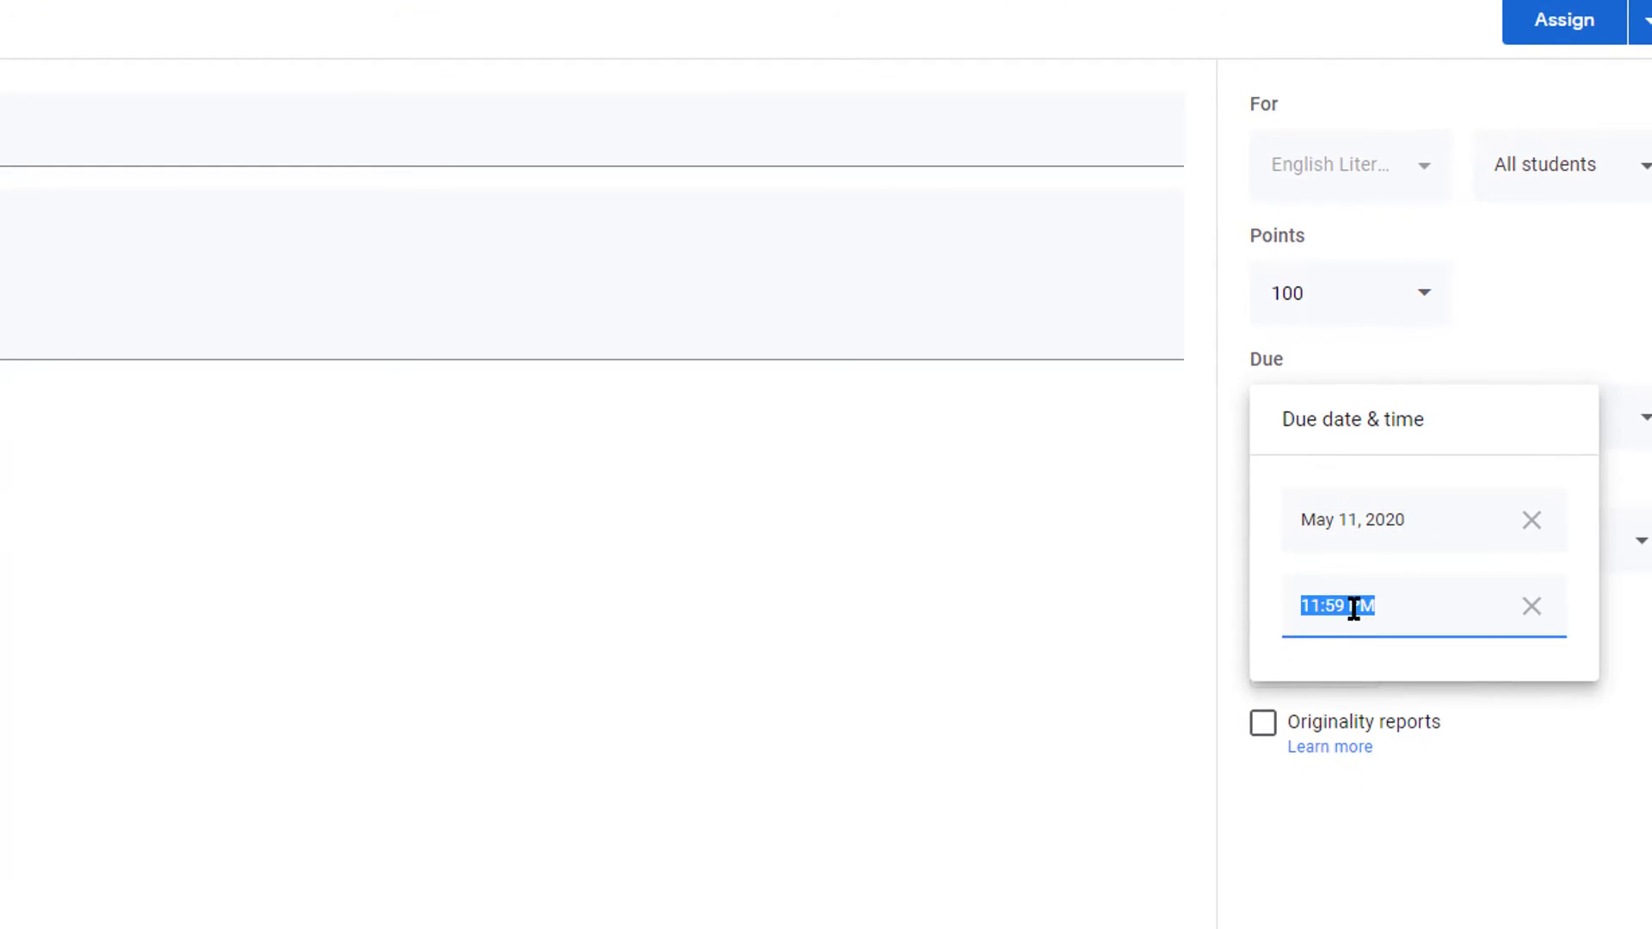
left_click(1007, 540)
left_click(1527, 34)
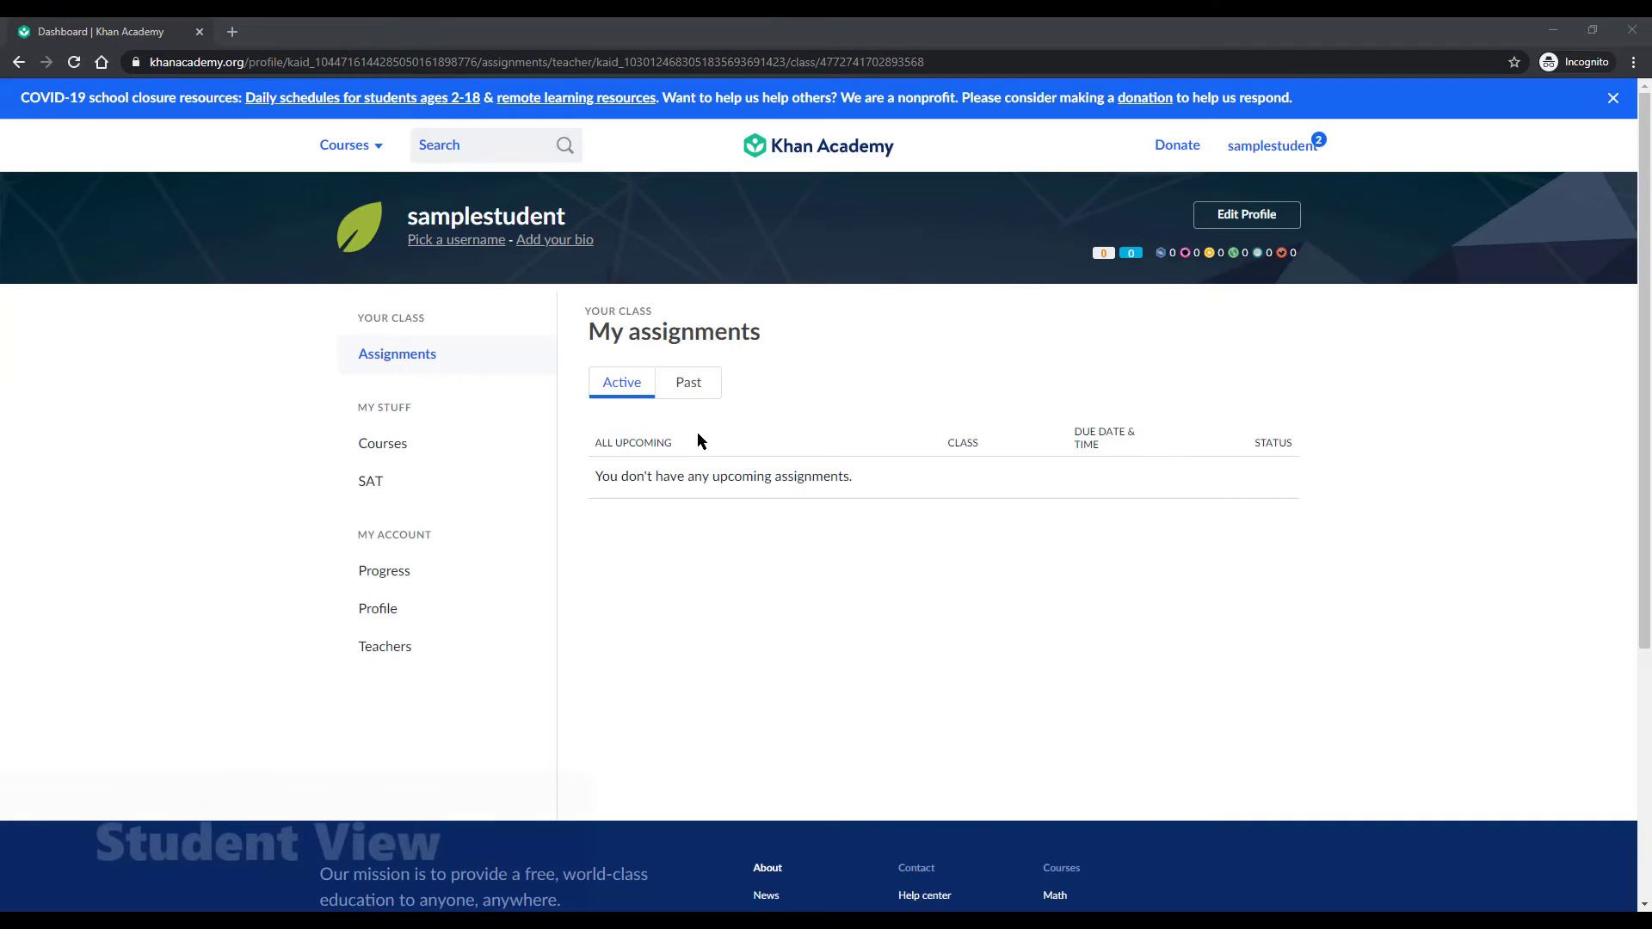
Step: From Past assignments, watch the Meet Kim and Thinking like a historian videos
left_click(687, 383)
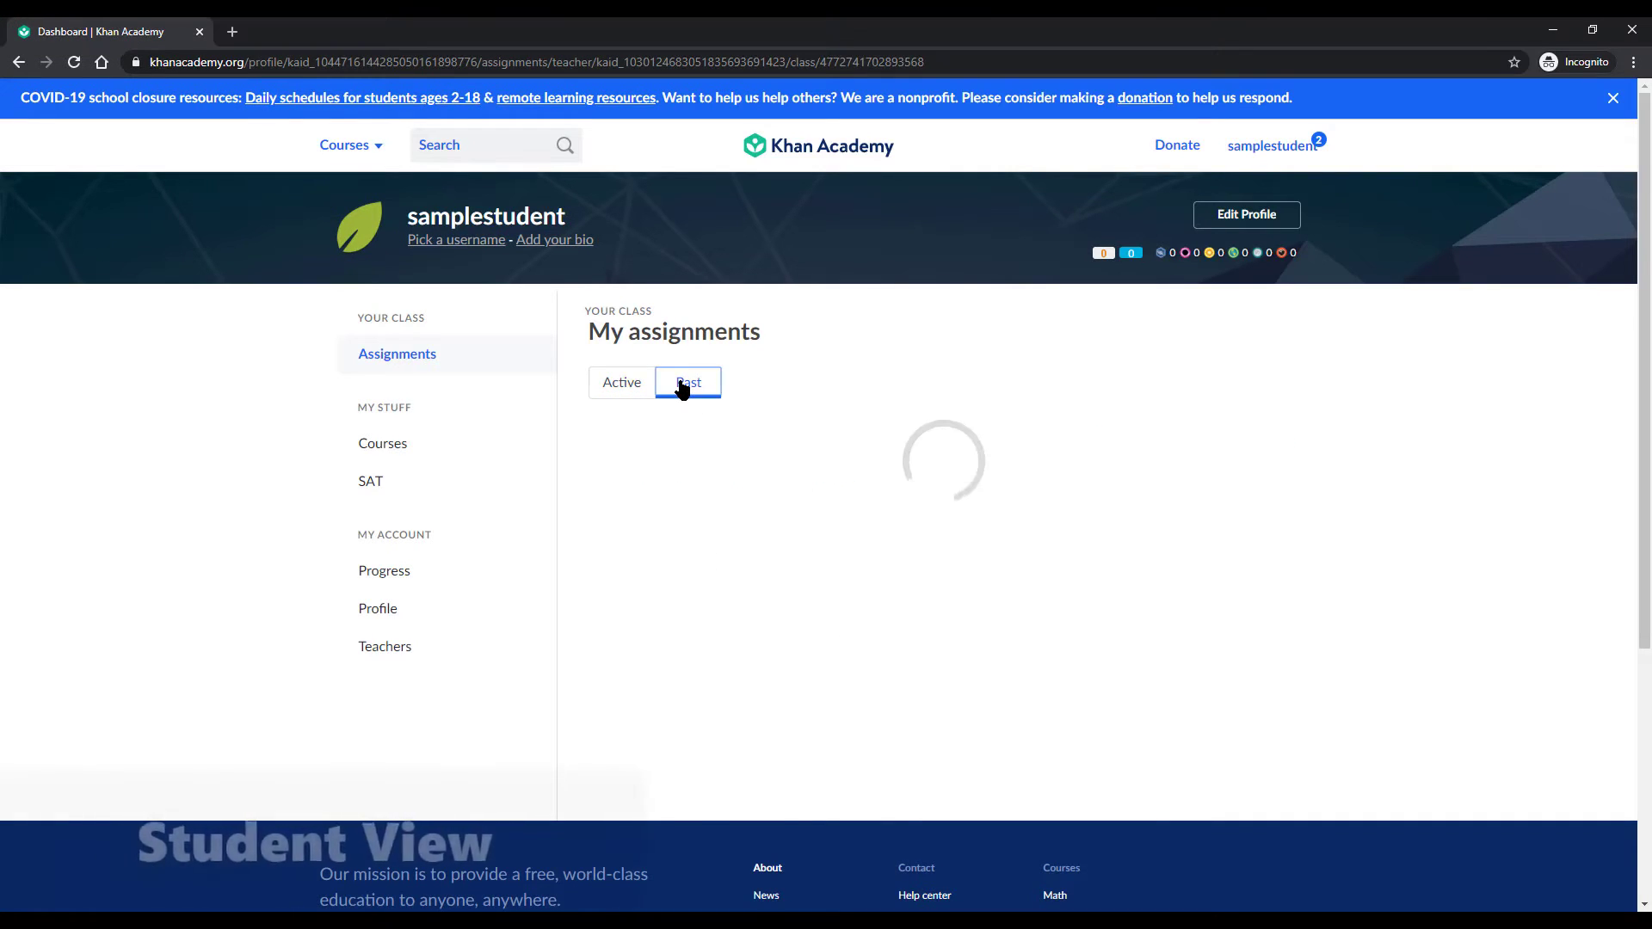
scroll(677, 473, "down", 1)
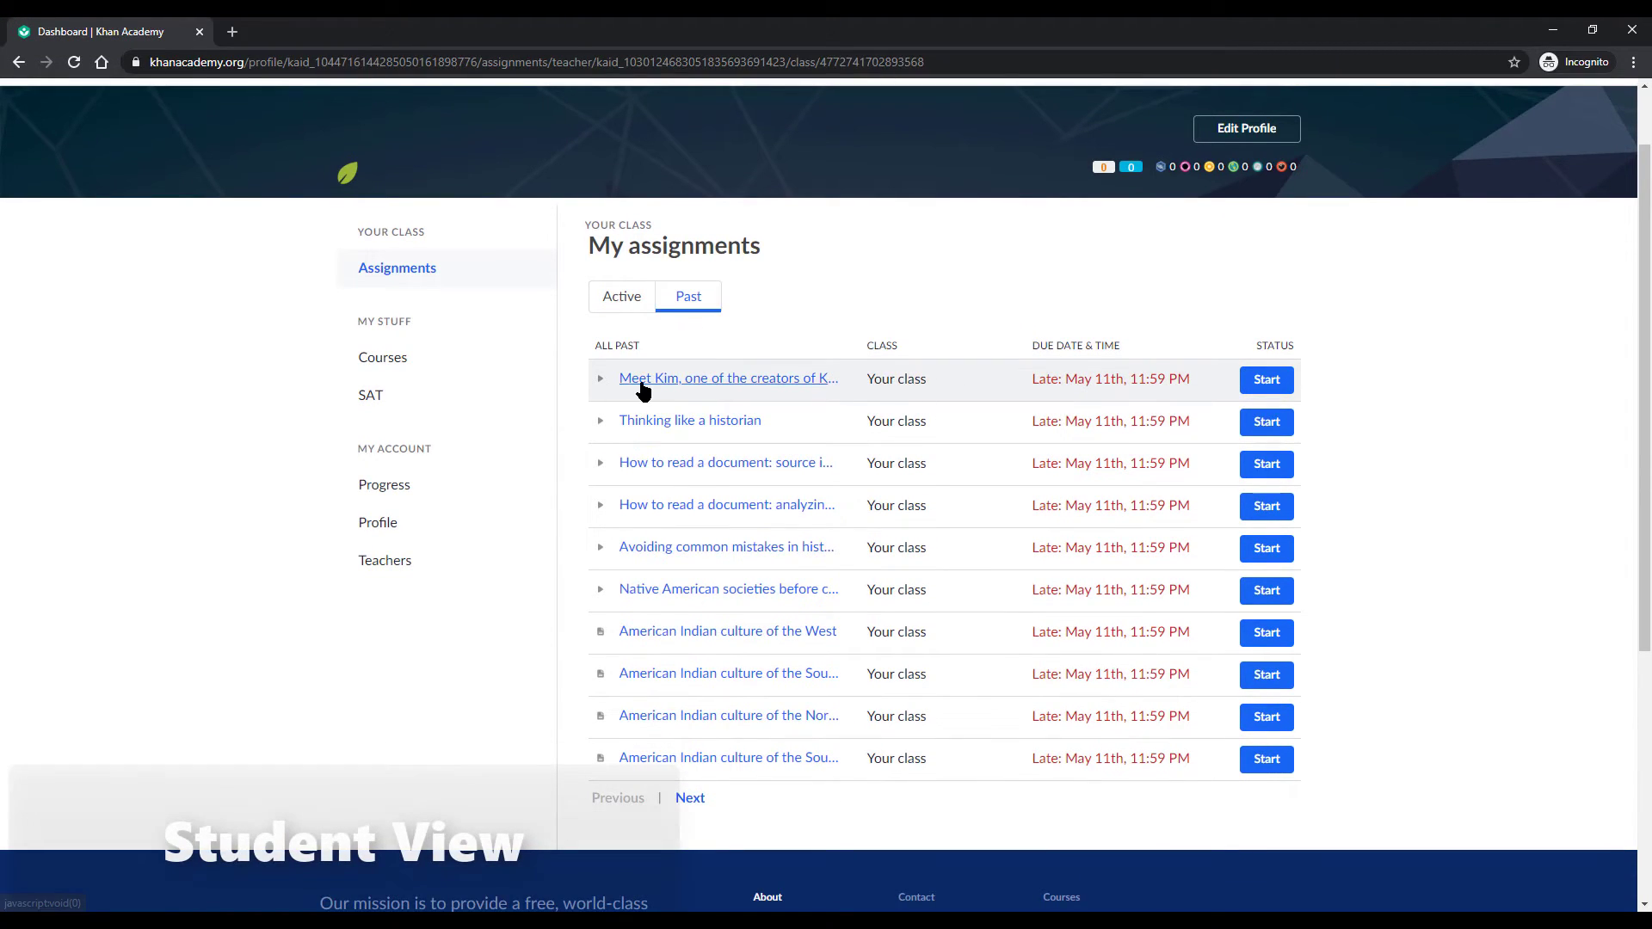
left_click(641, 380)
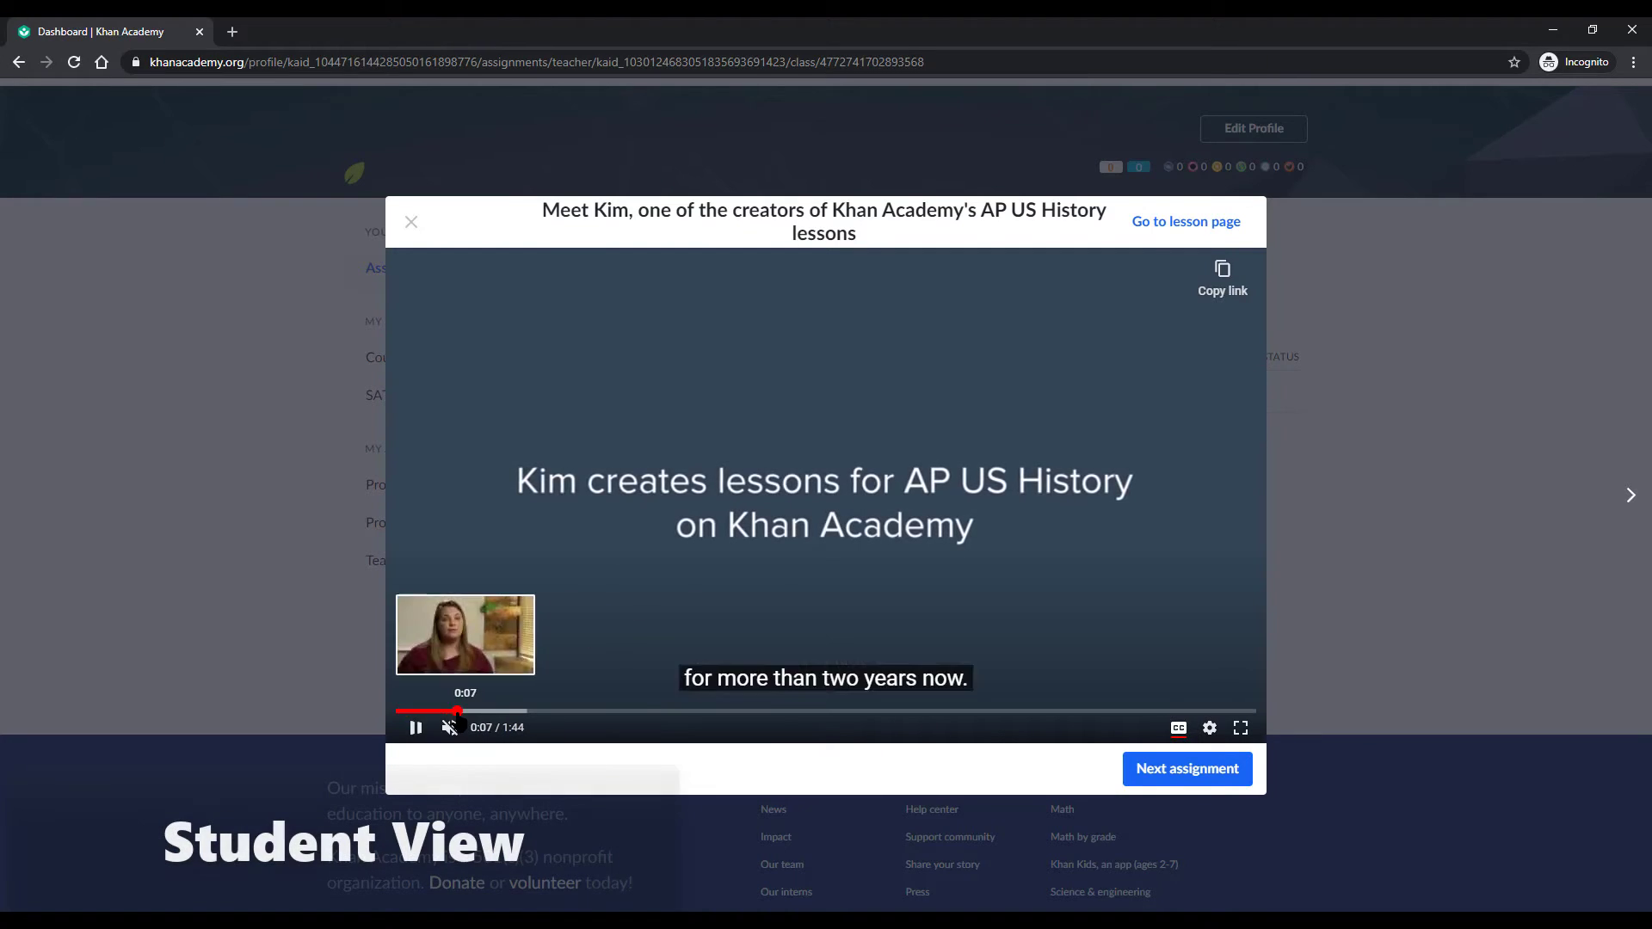
left_click(516, 712)
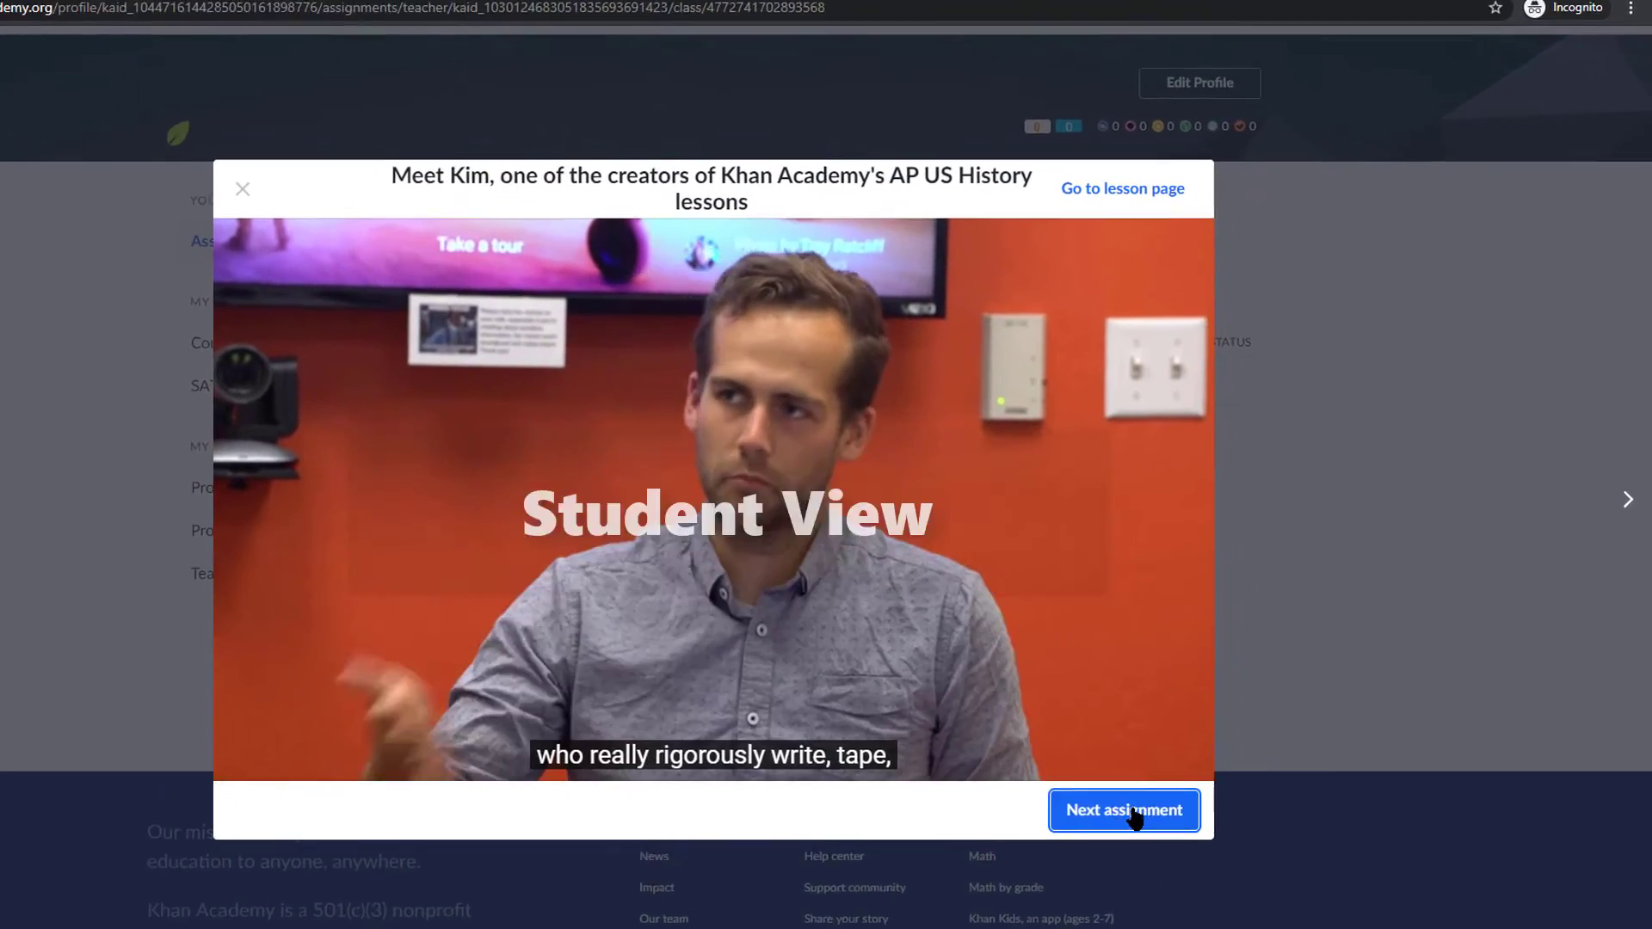
left_click(1204, 766)
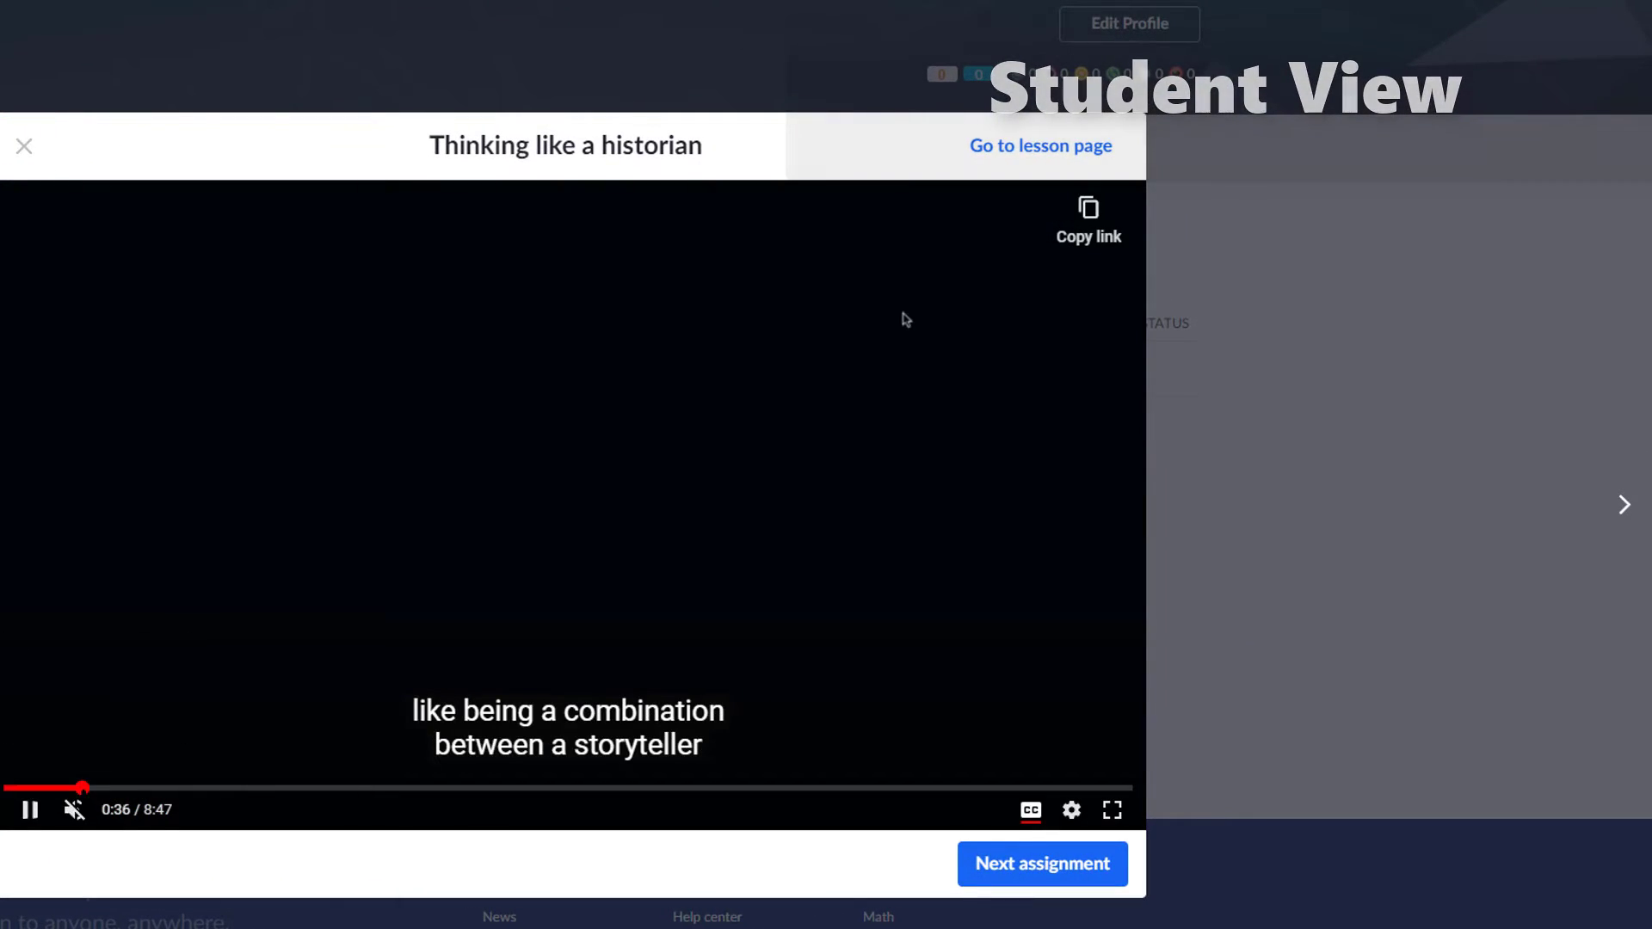
left_click(179, 787)
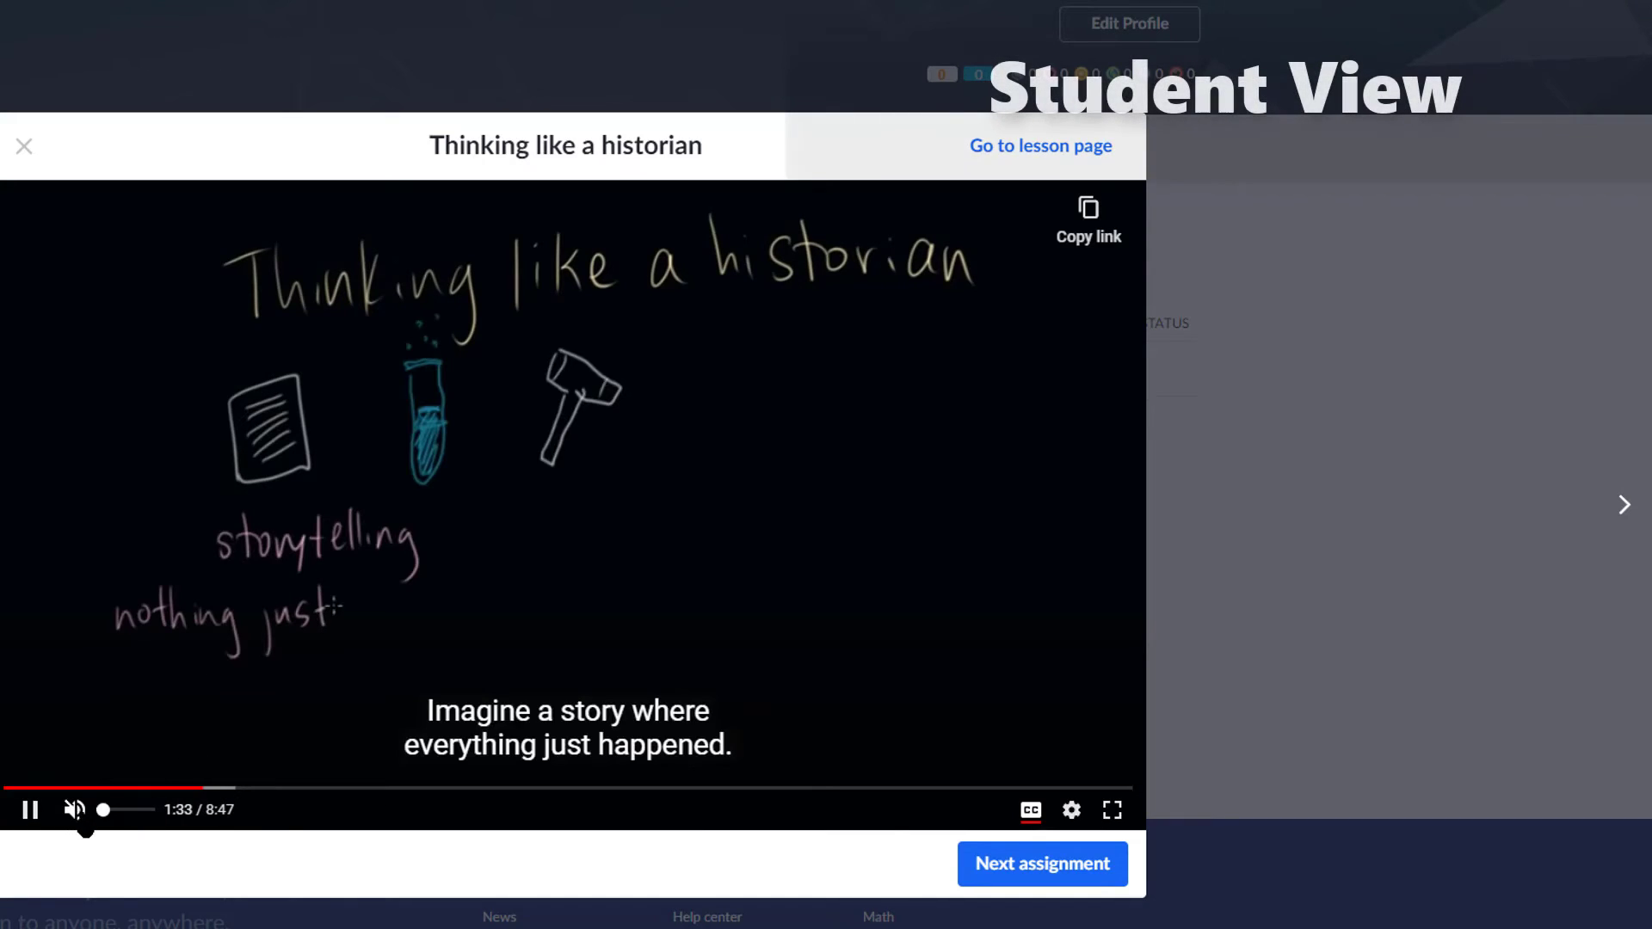
left_click(1040, 865)
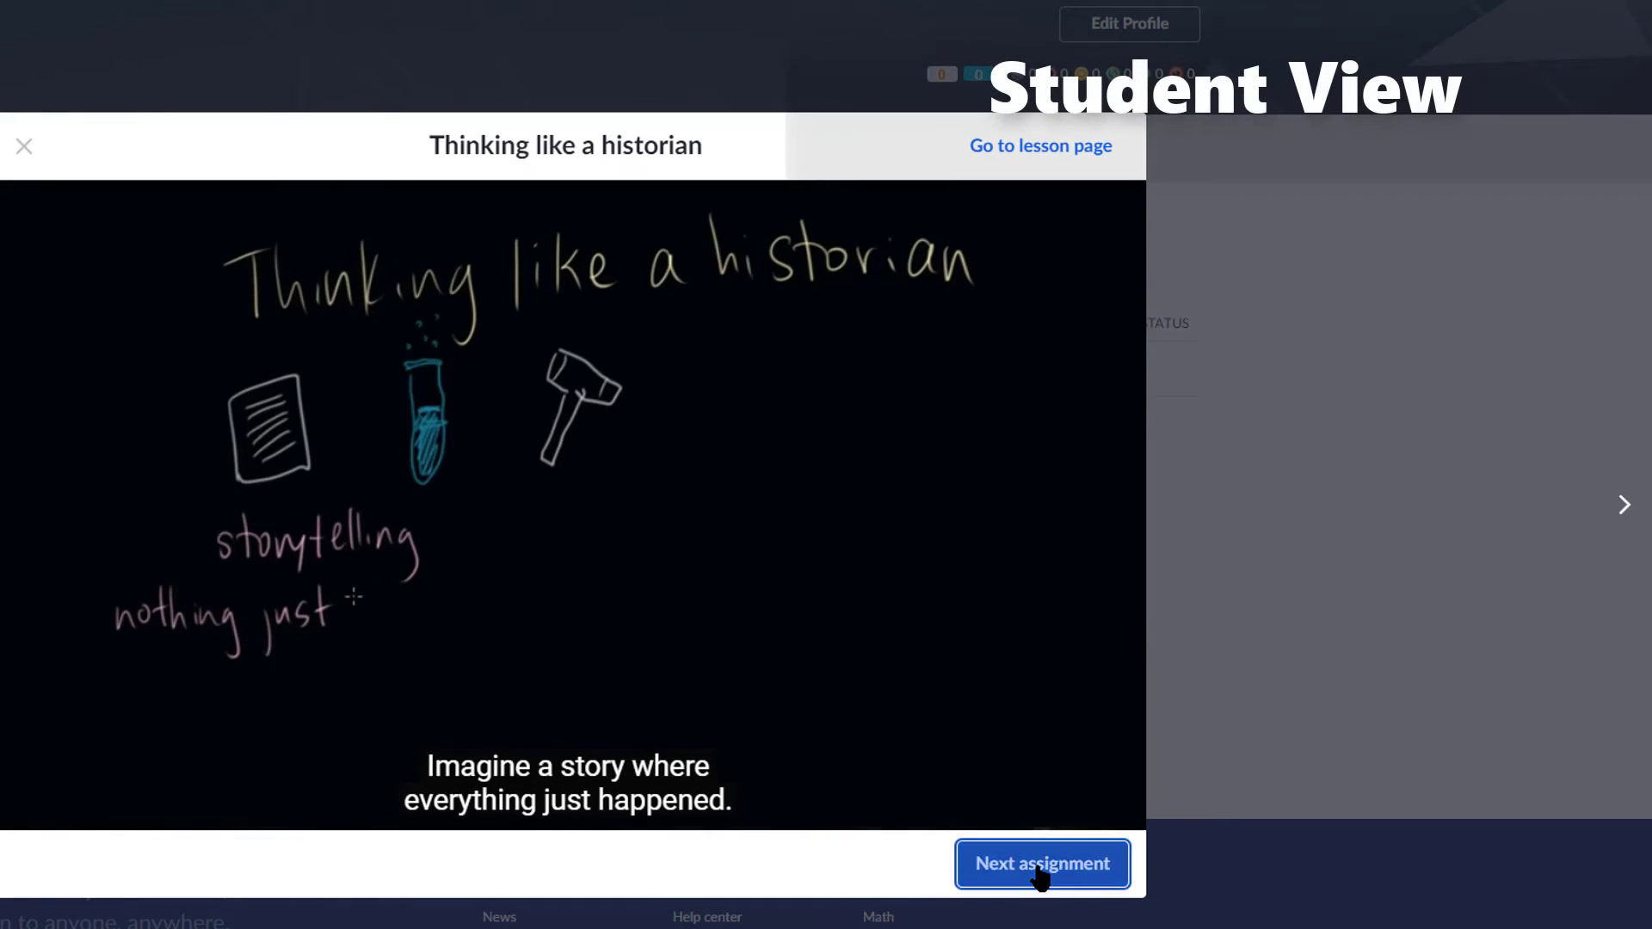
key("Escape")
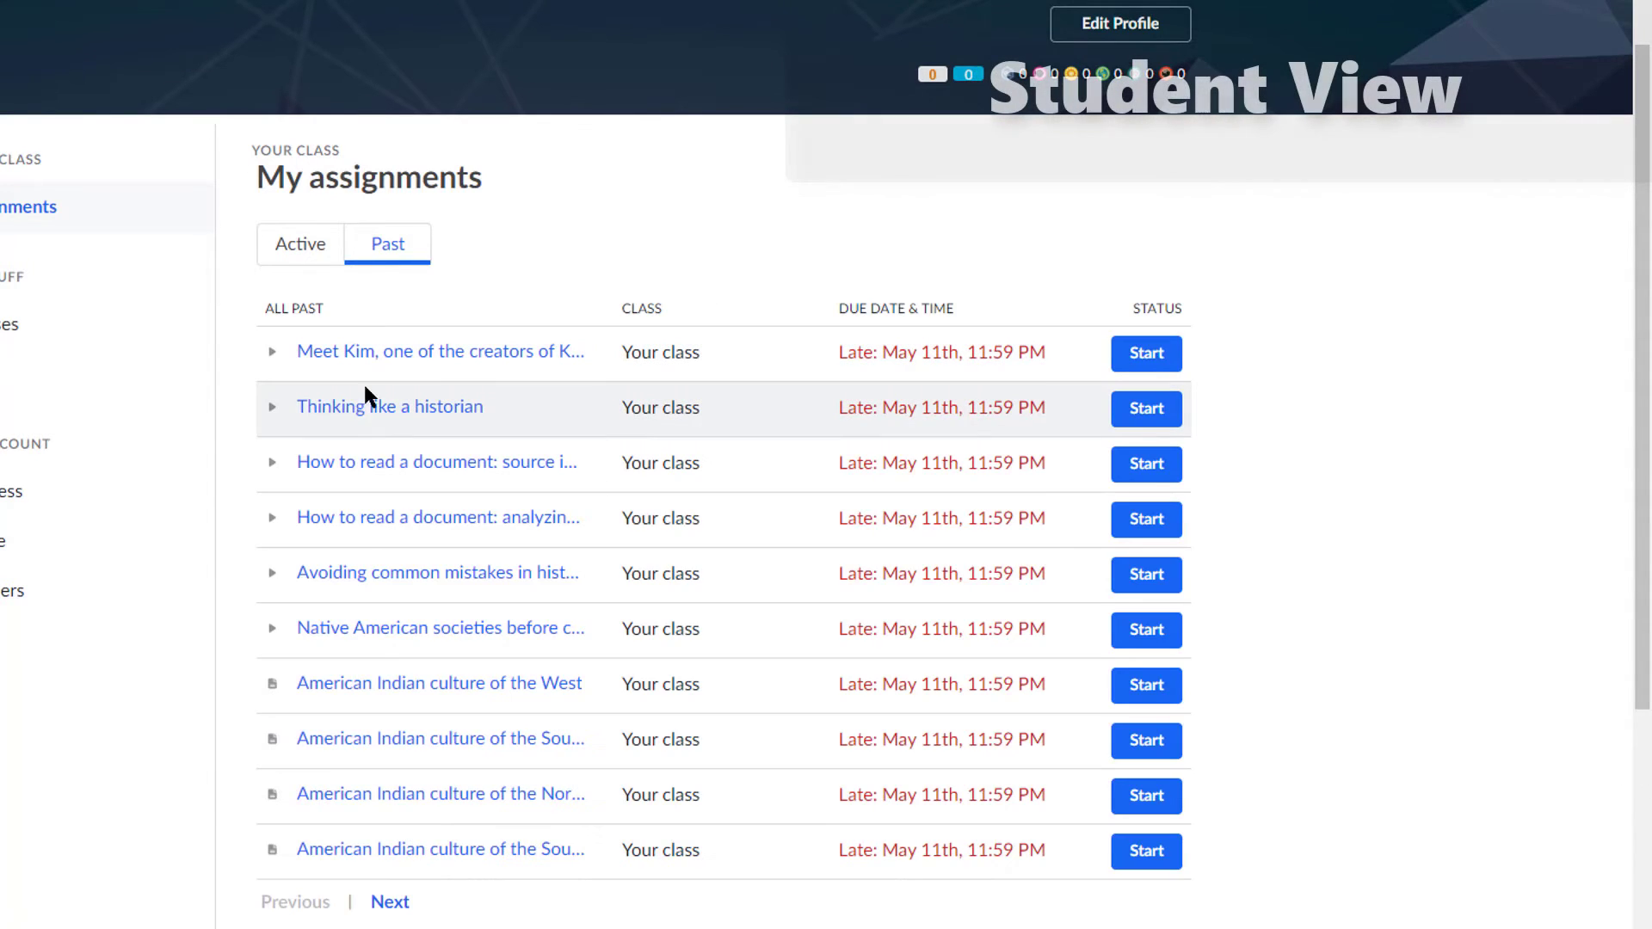
Step: Find and complete the Pre-colonization European society lesson on the last assignments page
scroll(365, 395, "down", 1)
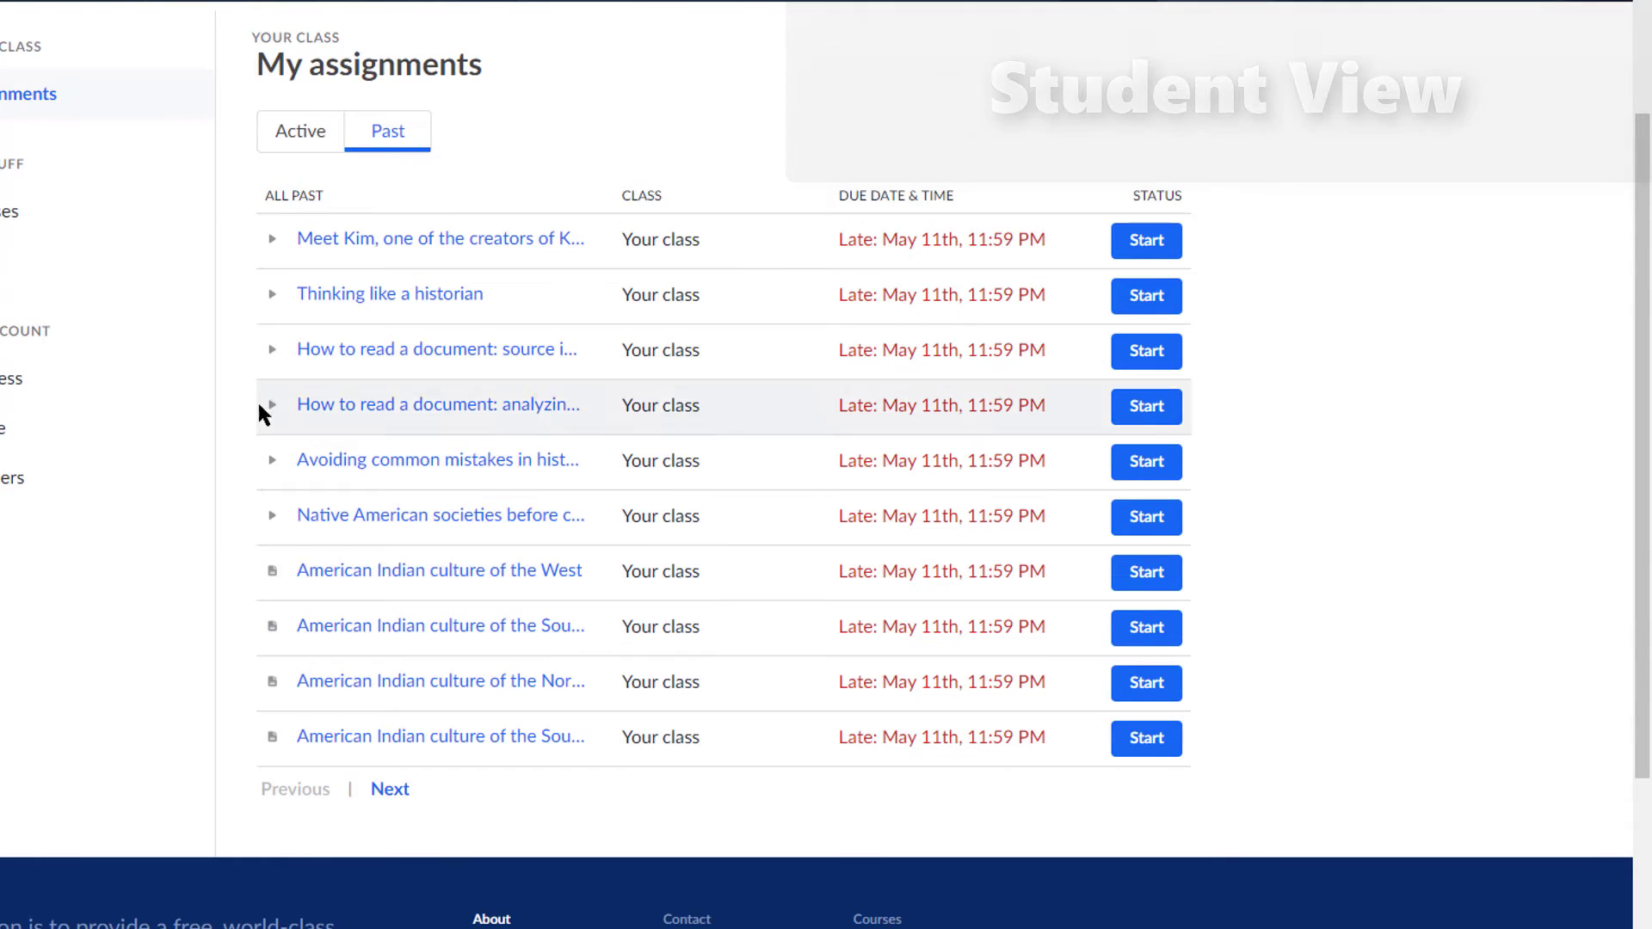
left_click(389, 789)
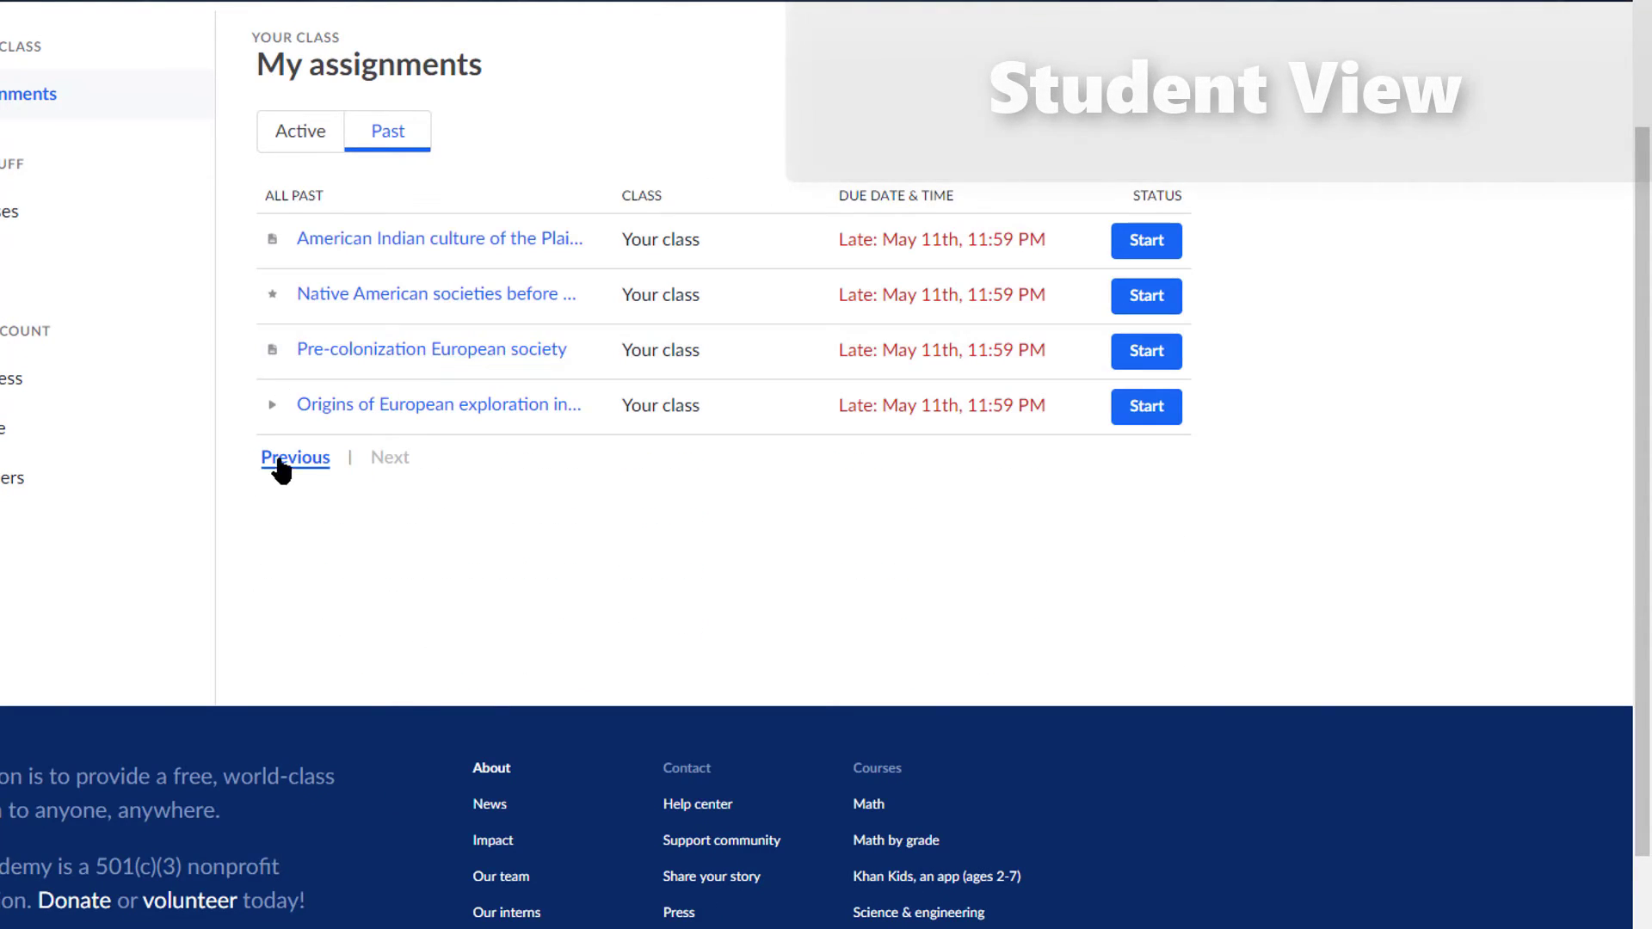
left_click(282, 462)
scroll(318, 448, "down", 1)
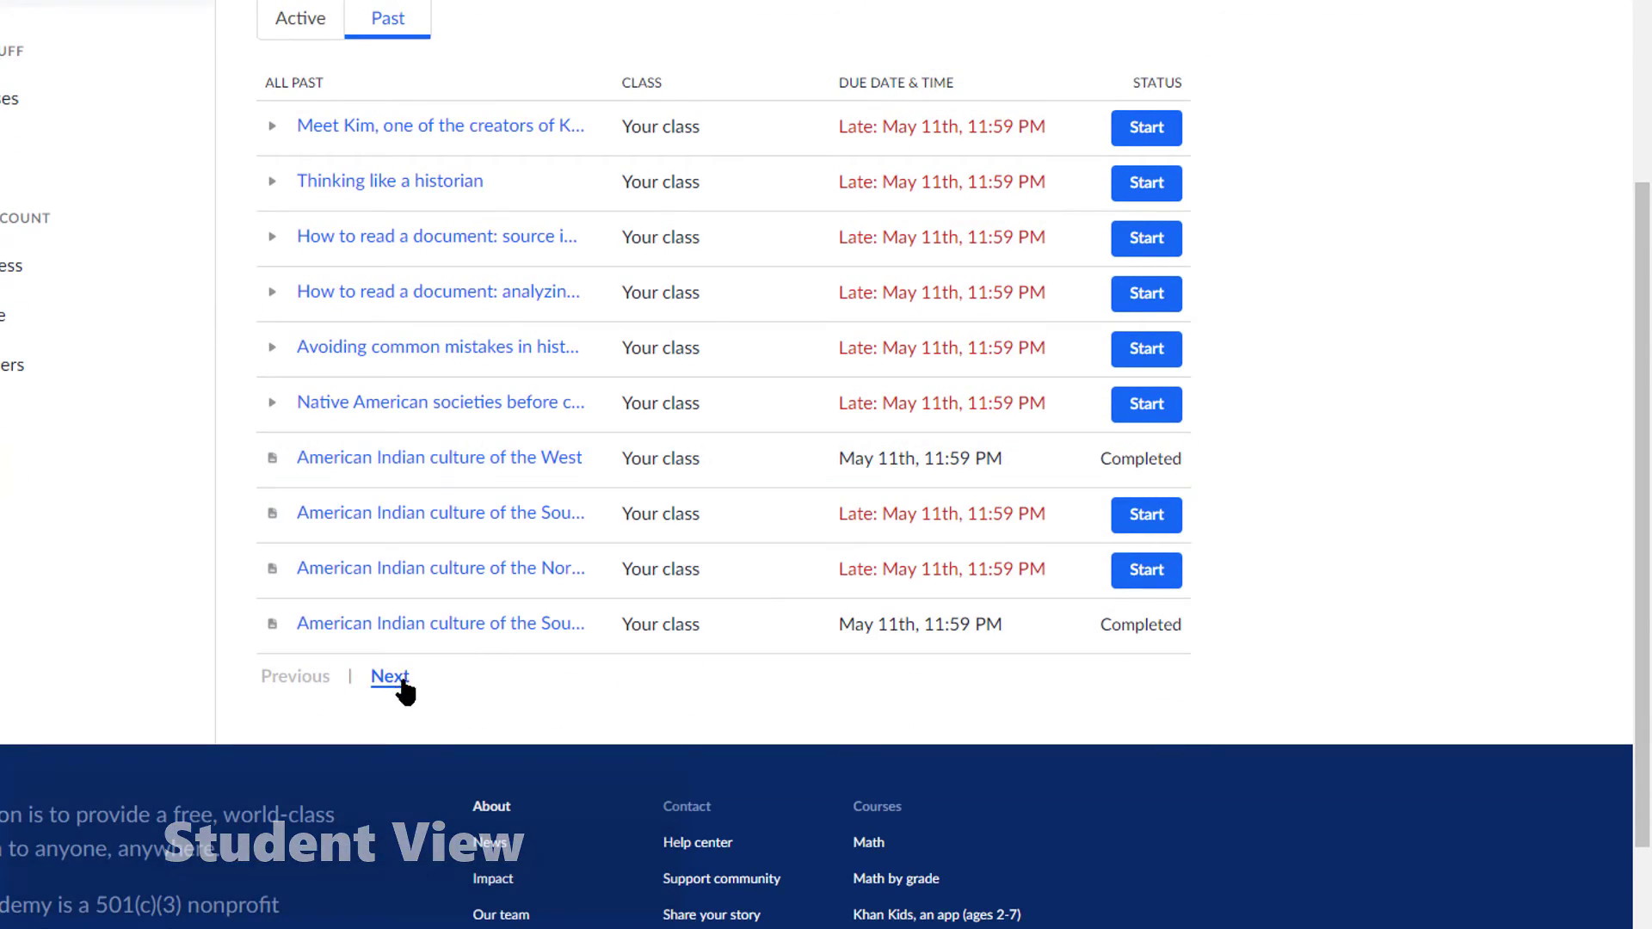
left_click(400, 680)
left_click(414, 370)
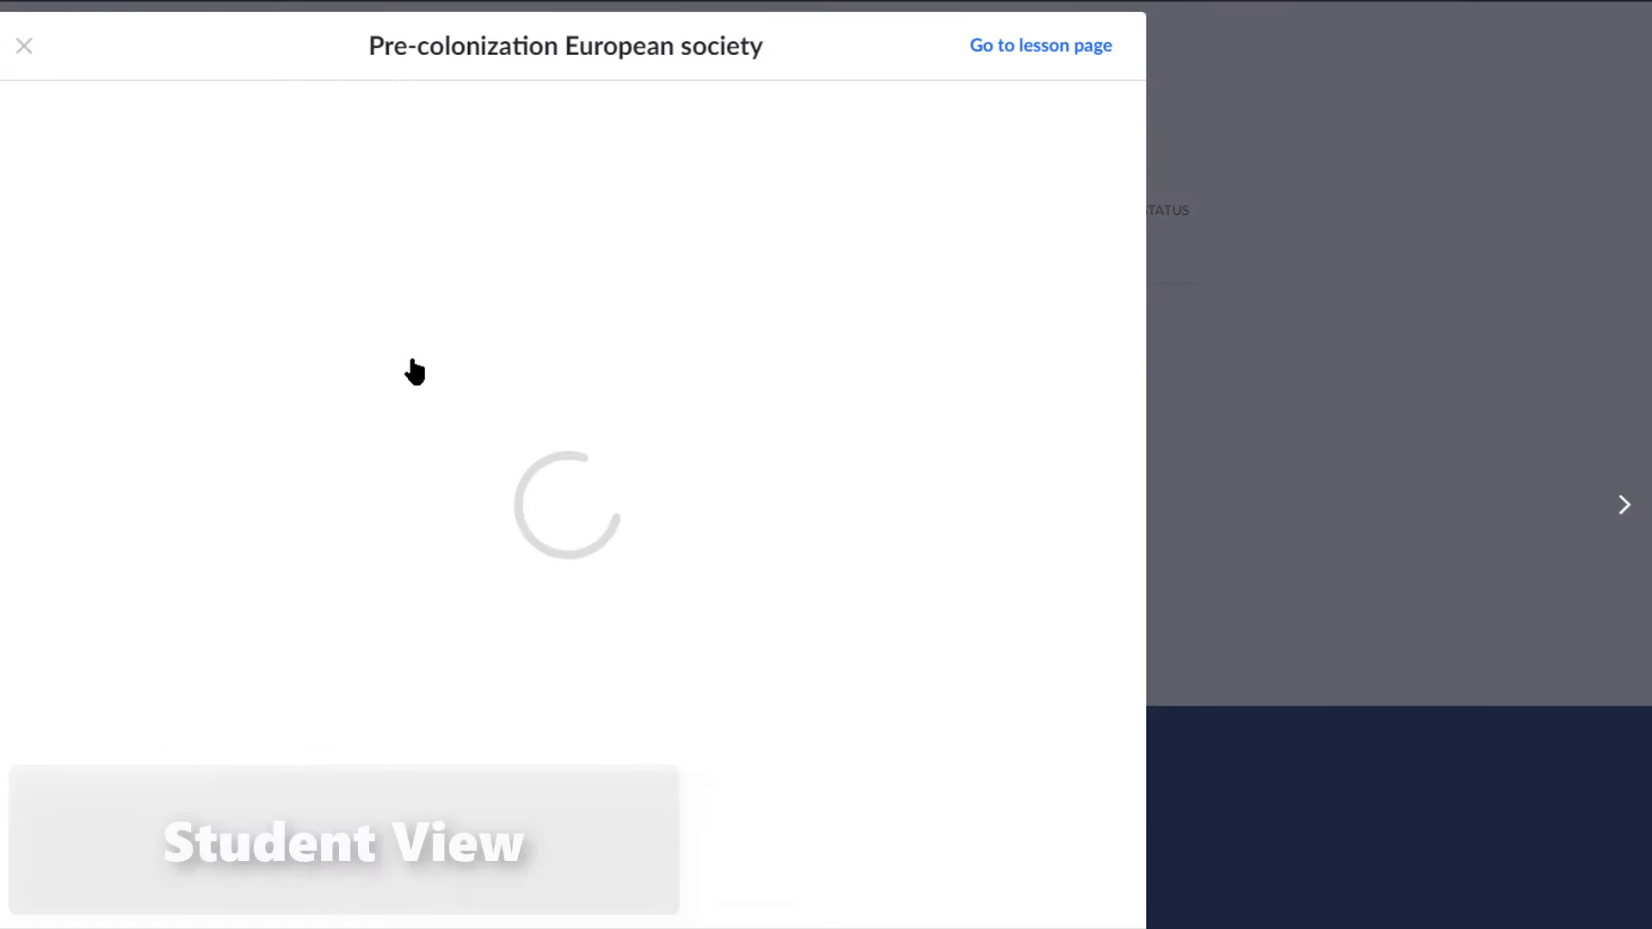
left_click(24, 46)
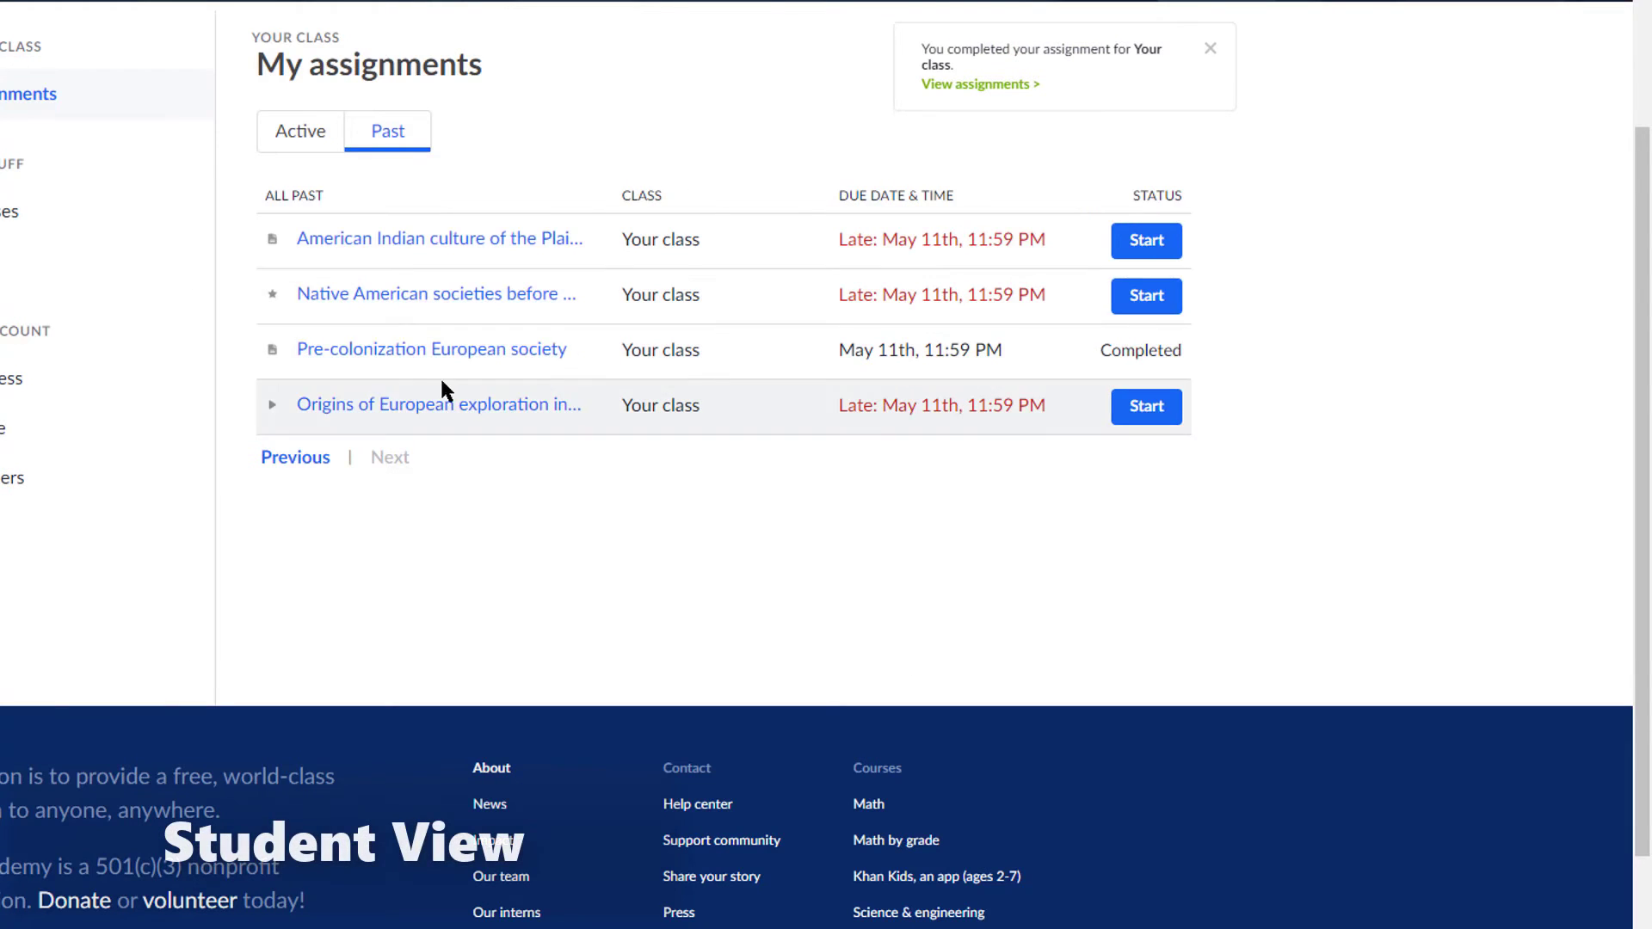
Step: Return to the first assignments page and open the Native American societies practice
left_click(319, 459)
scroll(451, 426, "down", 1)
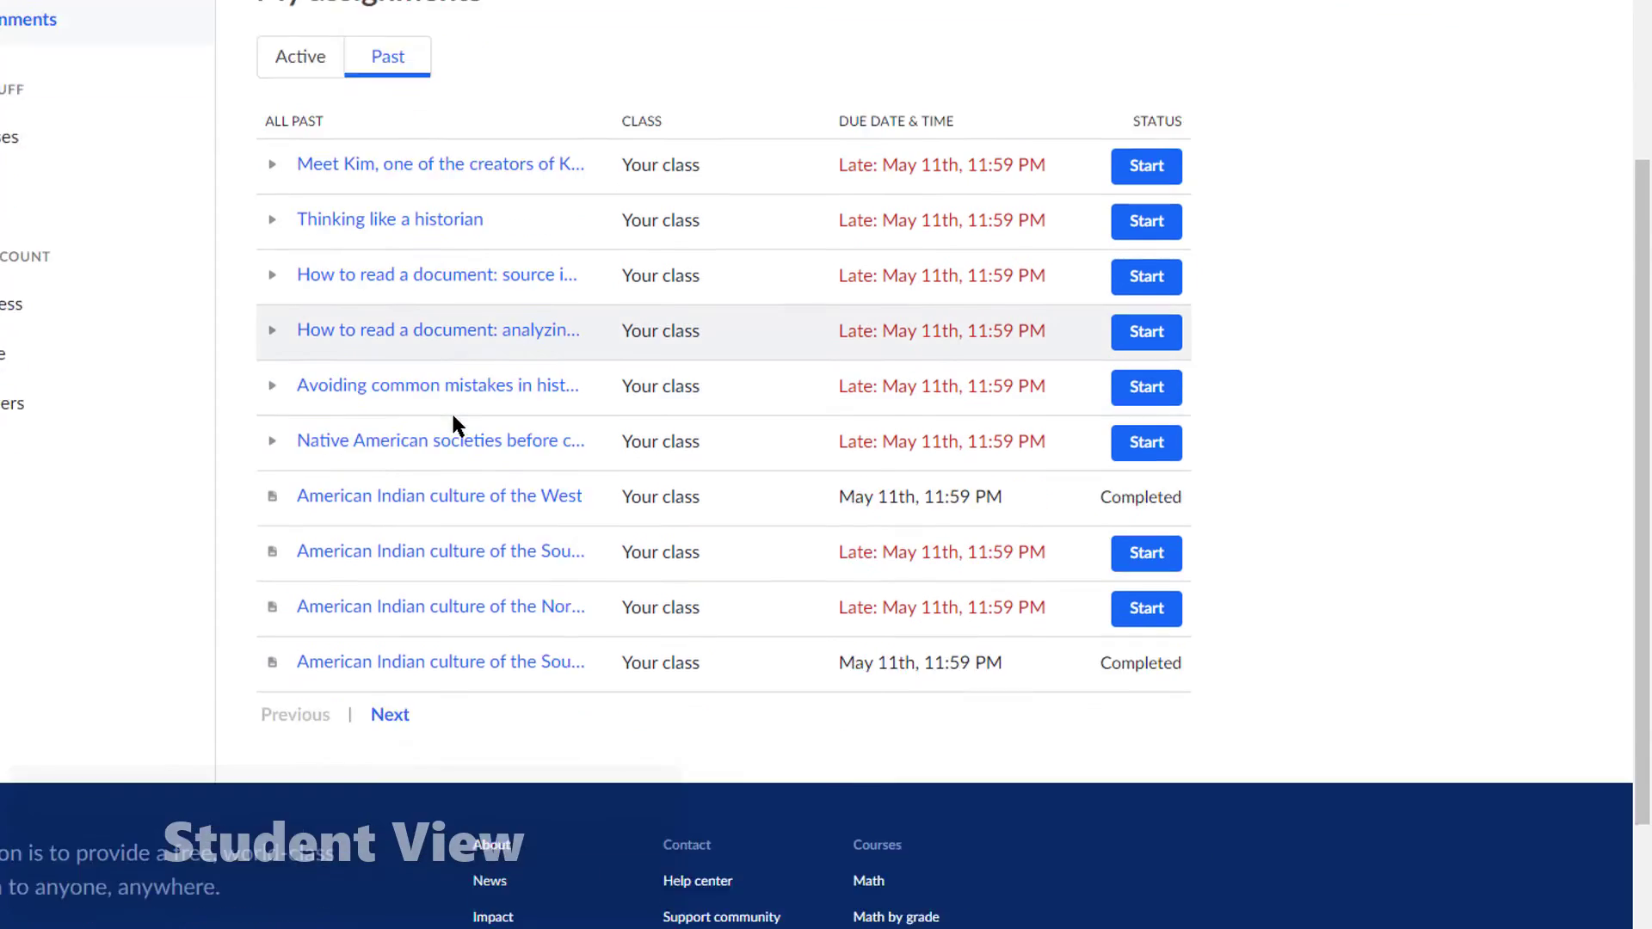
left_click(456, 440)
Step: Start the Native American societies practice and answer questions 1 and 2
left_click(1063, 908)
scroll(466, 451, "down", 1)
left_click(278, 498)
left_click(1013, 910)
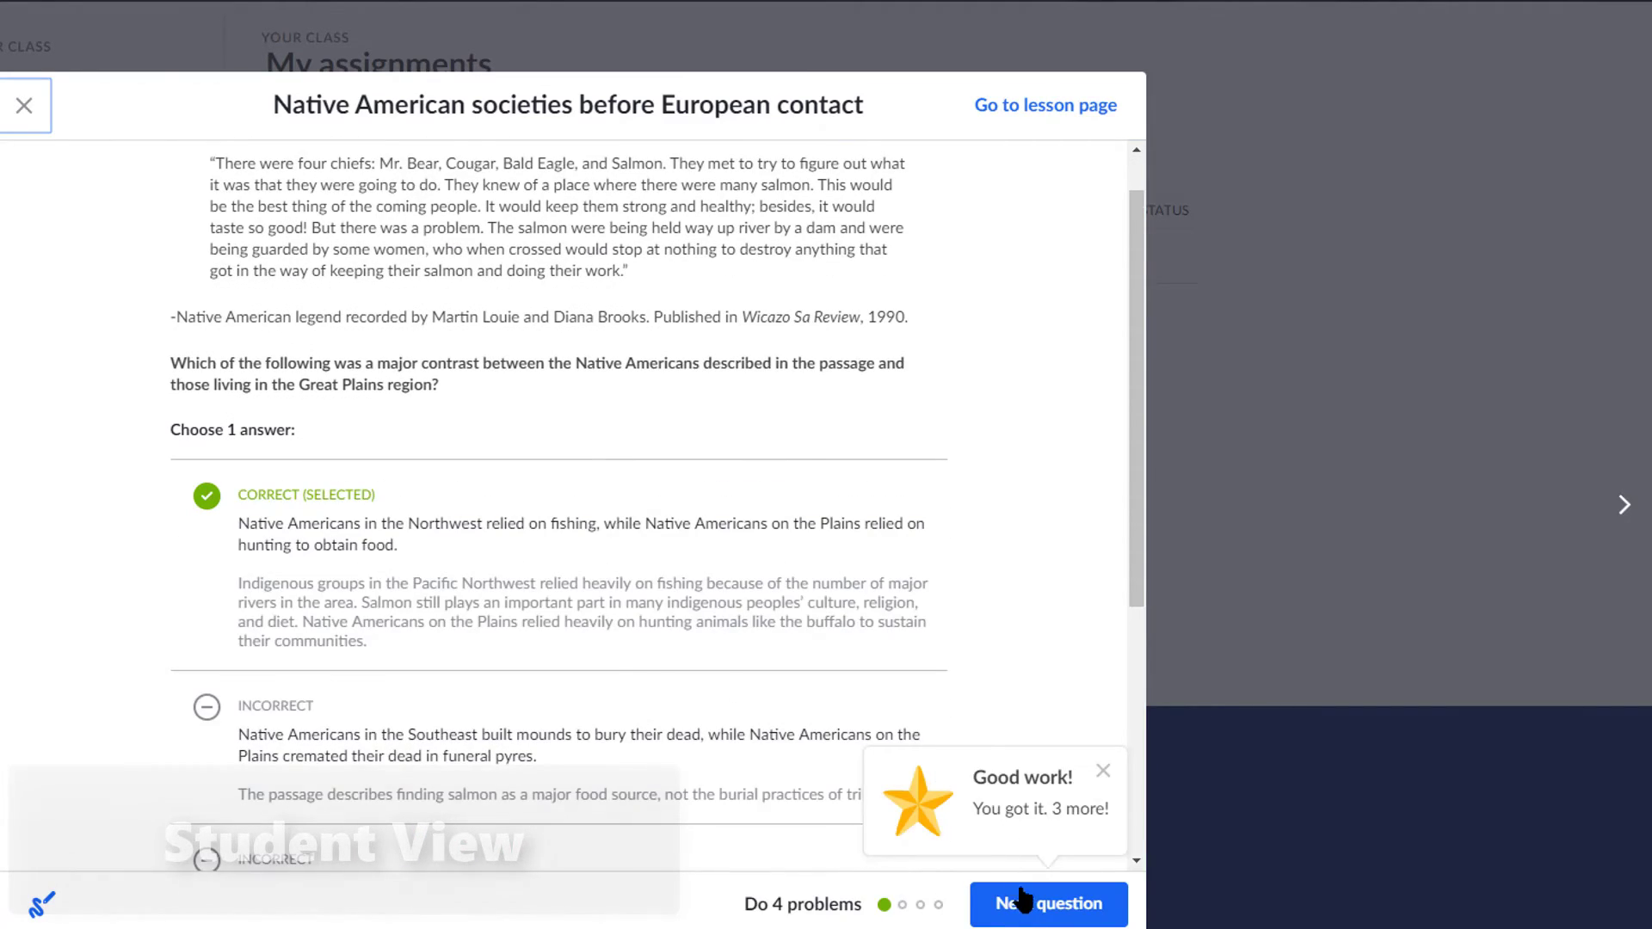
left_click(1022, 899)
left_click(277, 487)
left_click(1054, 905)
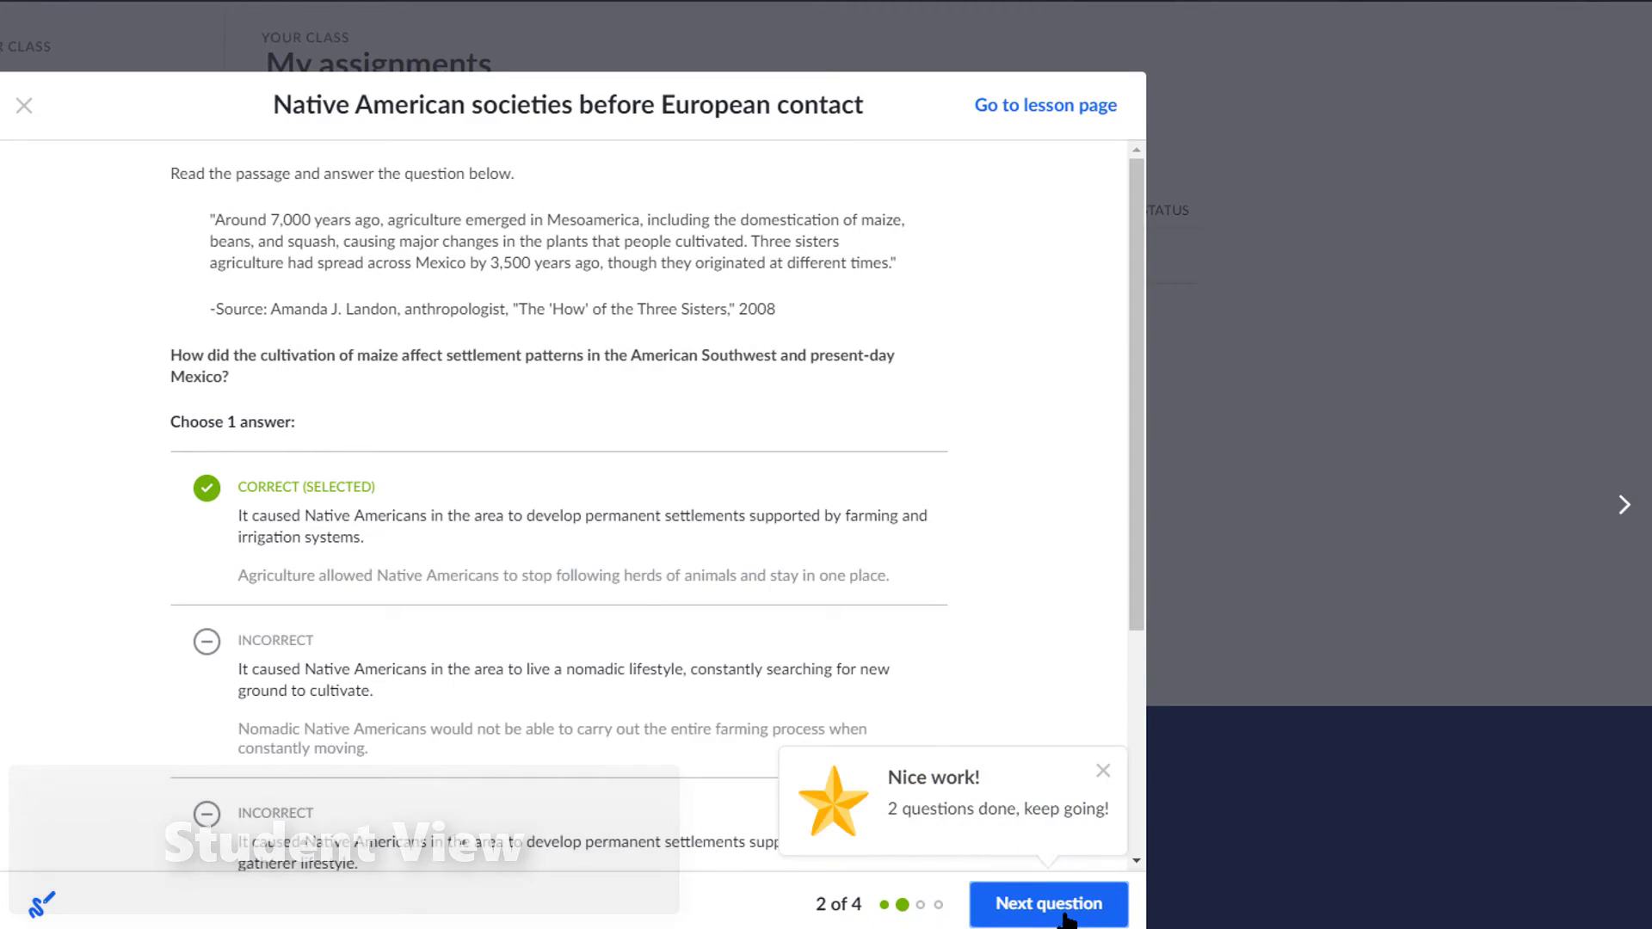
left_click(1067, 918)
Step: Answer question 3 about Cahokia, retrying with the fishing and deeply religious answers
left_click(380, 701)
left_click(1067, 919)
scroll(804, 742, "down", 3)
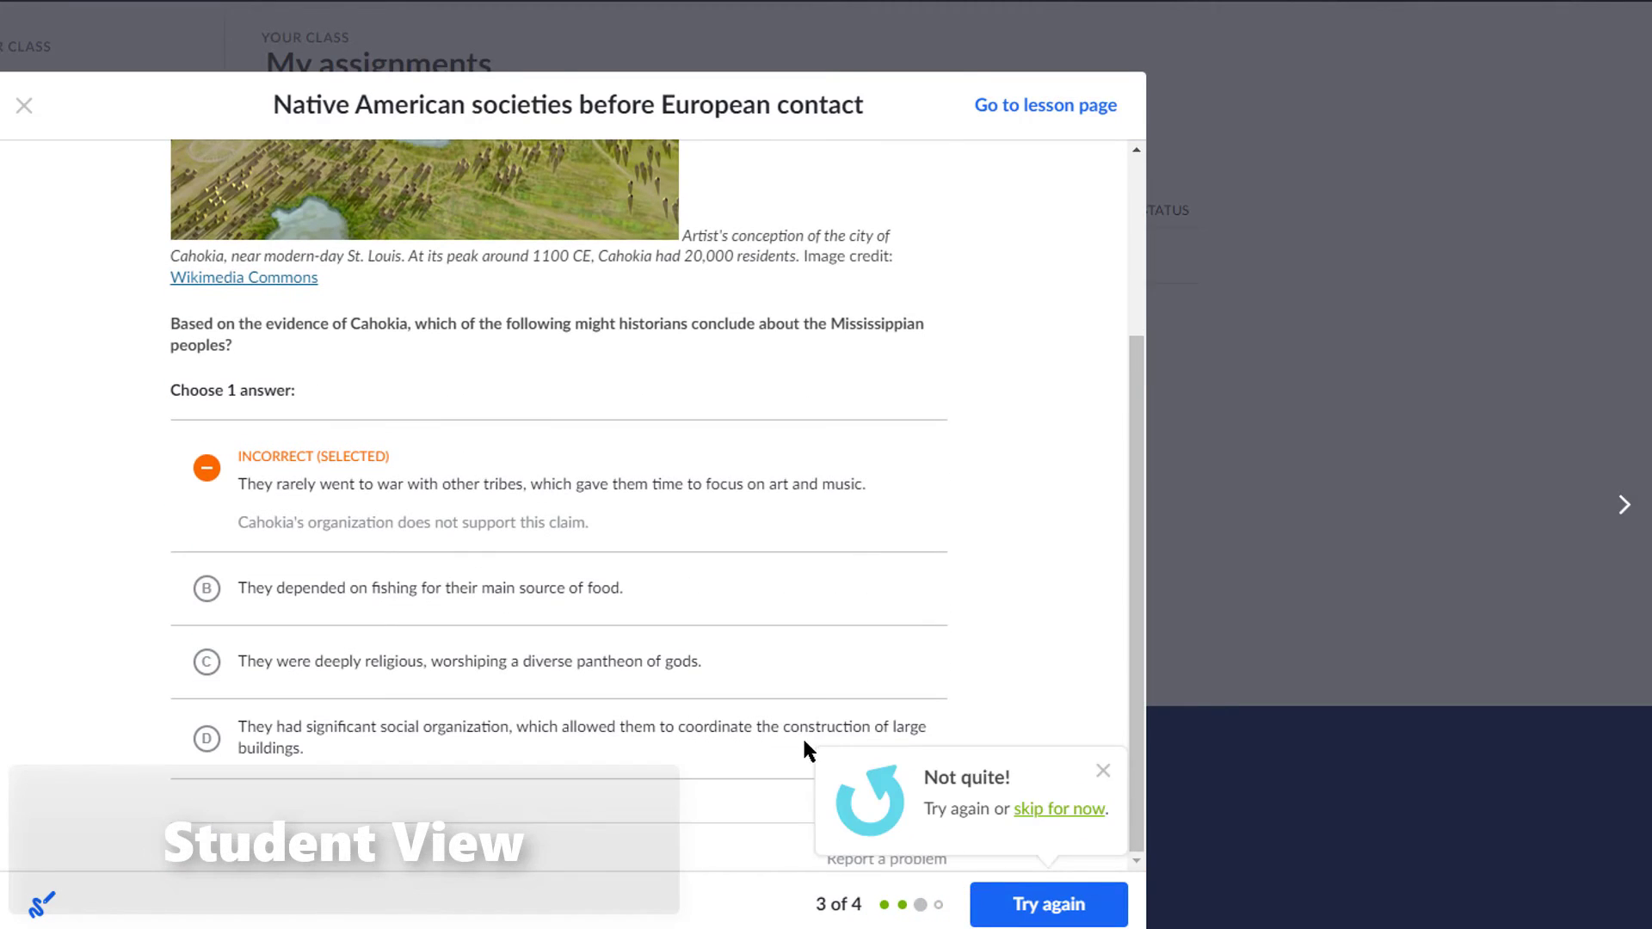
left_click(333, 545)
left_click(282, 590)
left_click(1072, 904)
double_click(286, 719)
key("Return")
left_click_drag(209, 652, 444, 656)
left_click(509, 680)
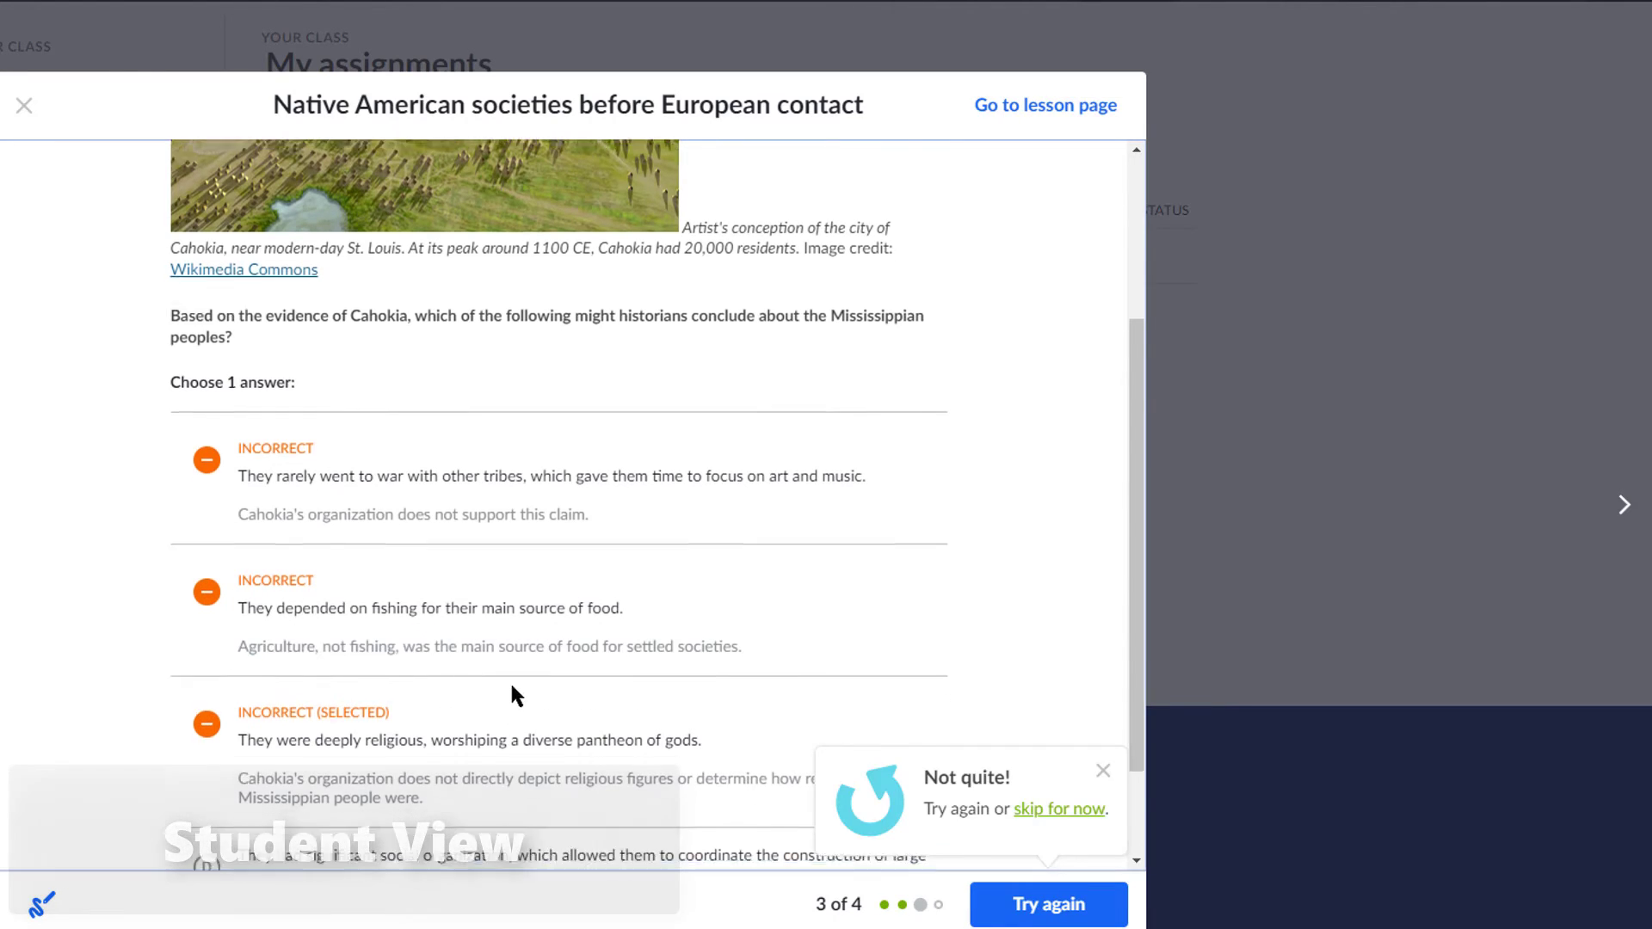
scroll(512, 686, "down", 2)
Step: Open and browse the full lesson page for Native American societies before European contact
left_click(1057, 107)
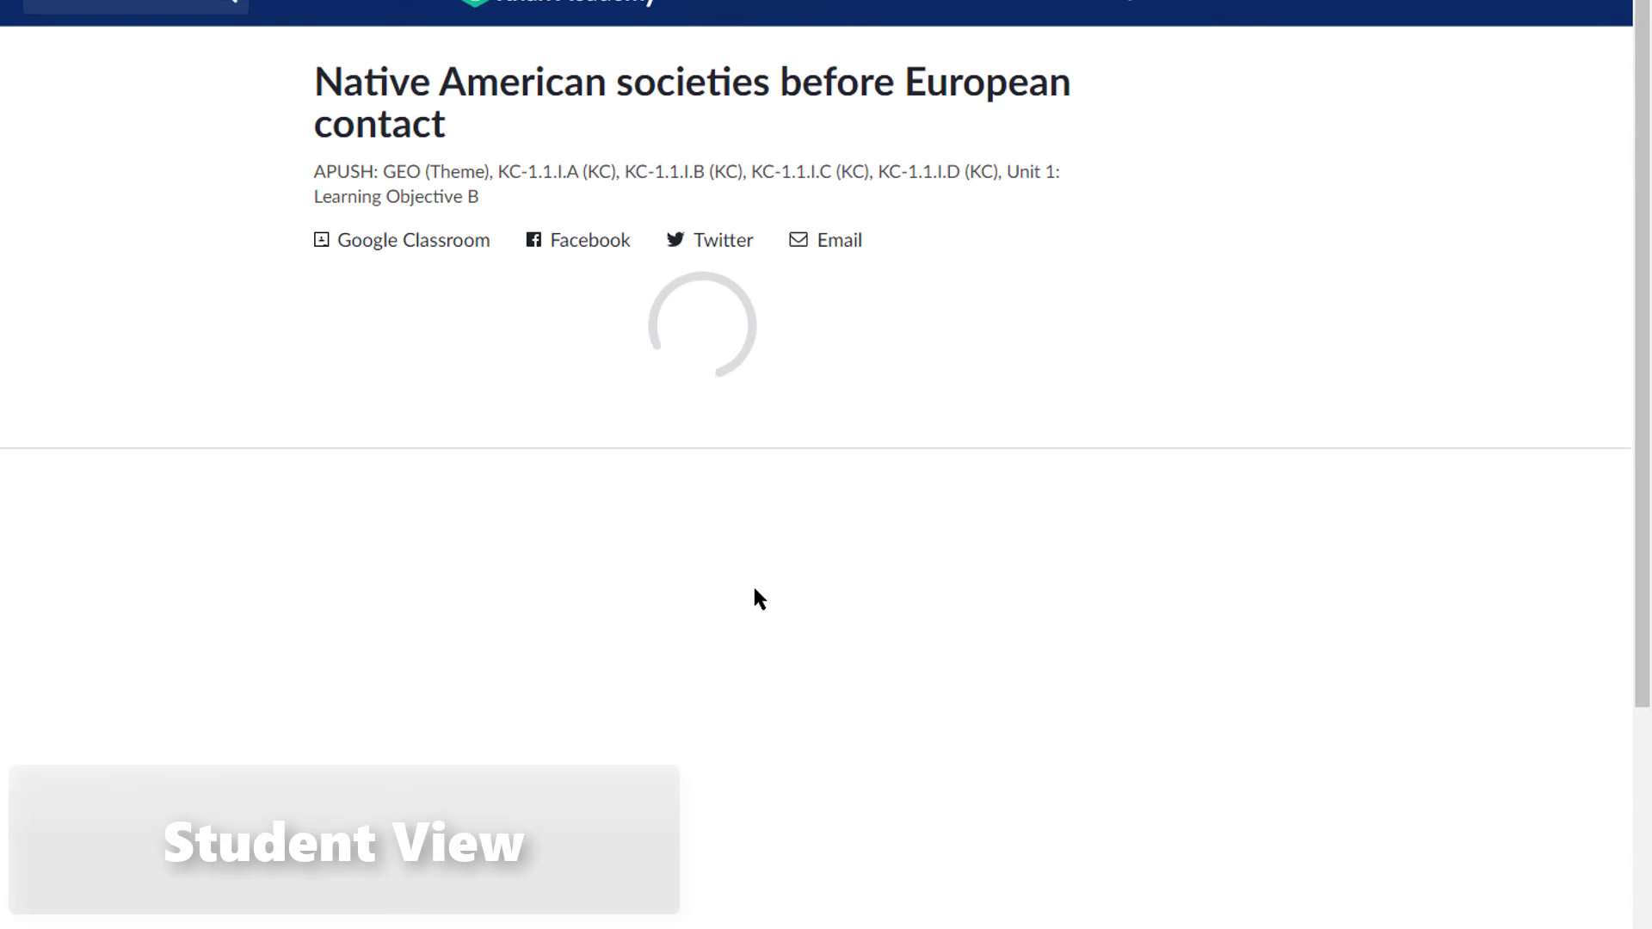
scroll(236, 396, "down", 7)
scroll(235, 396, "up", 8)
scroll(210, 789, "down", 4)
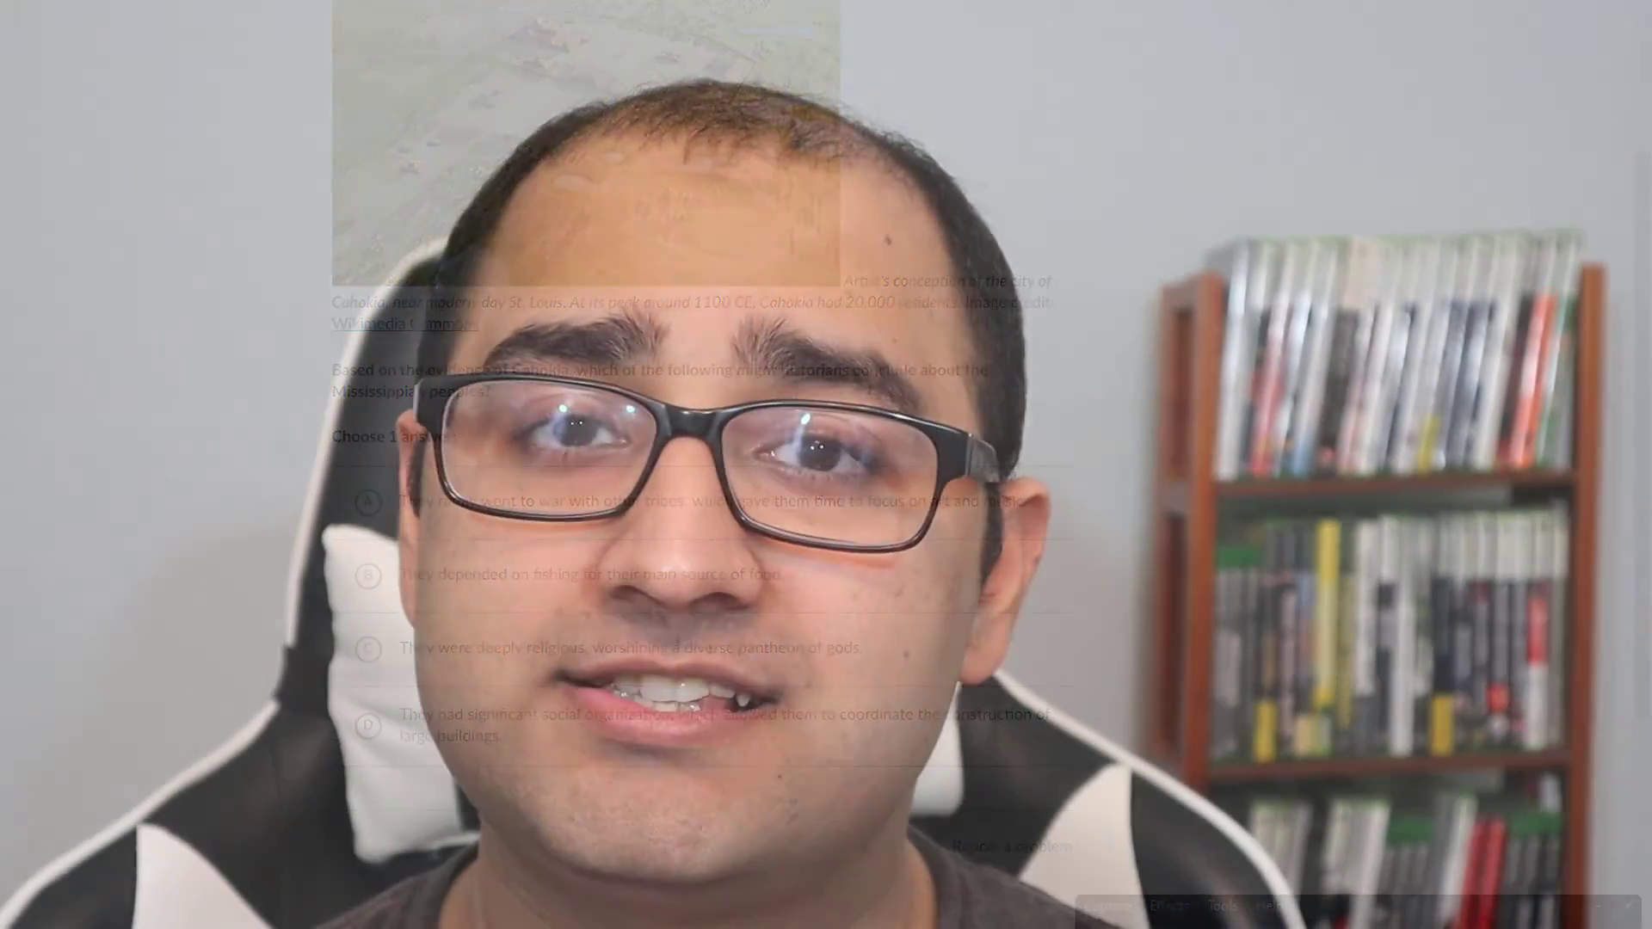